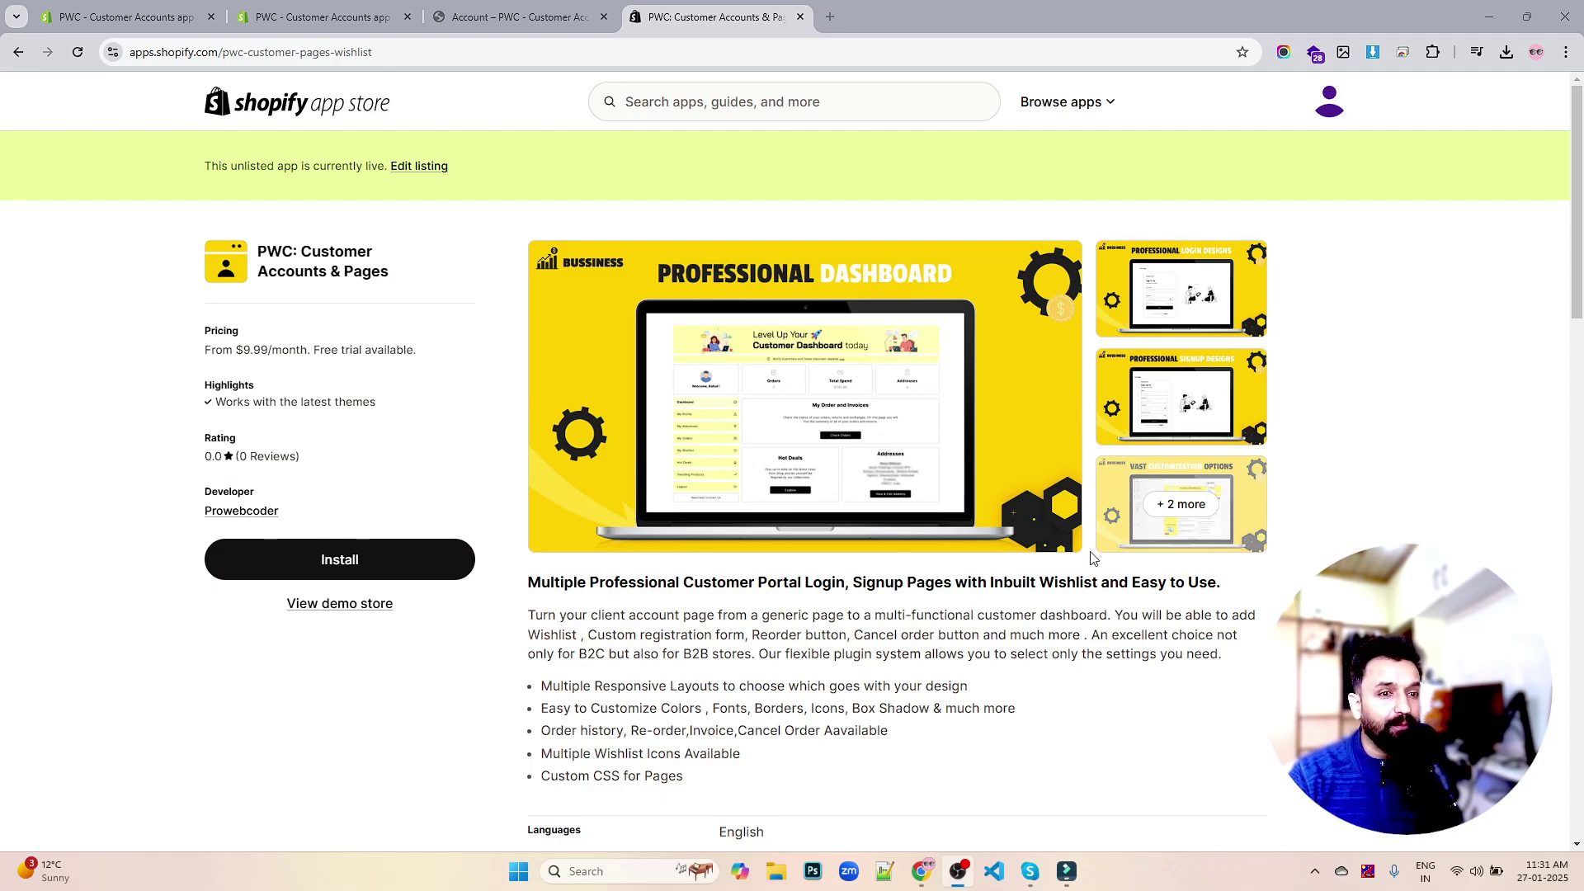
# - Open the PWC app's screenshot gallery and page through every slide, including Customizable Wishlist
pyautogui.click(861, 410)
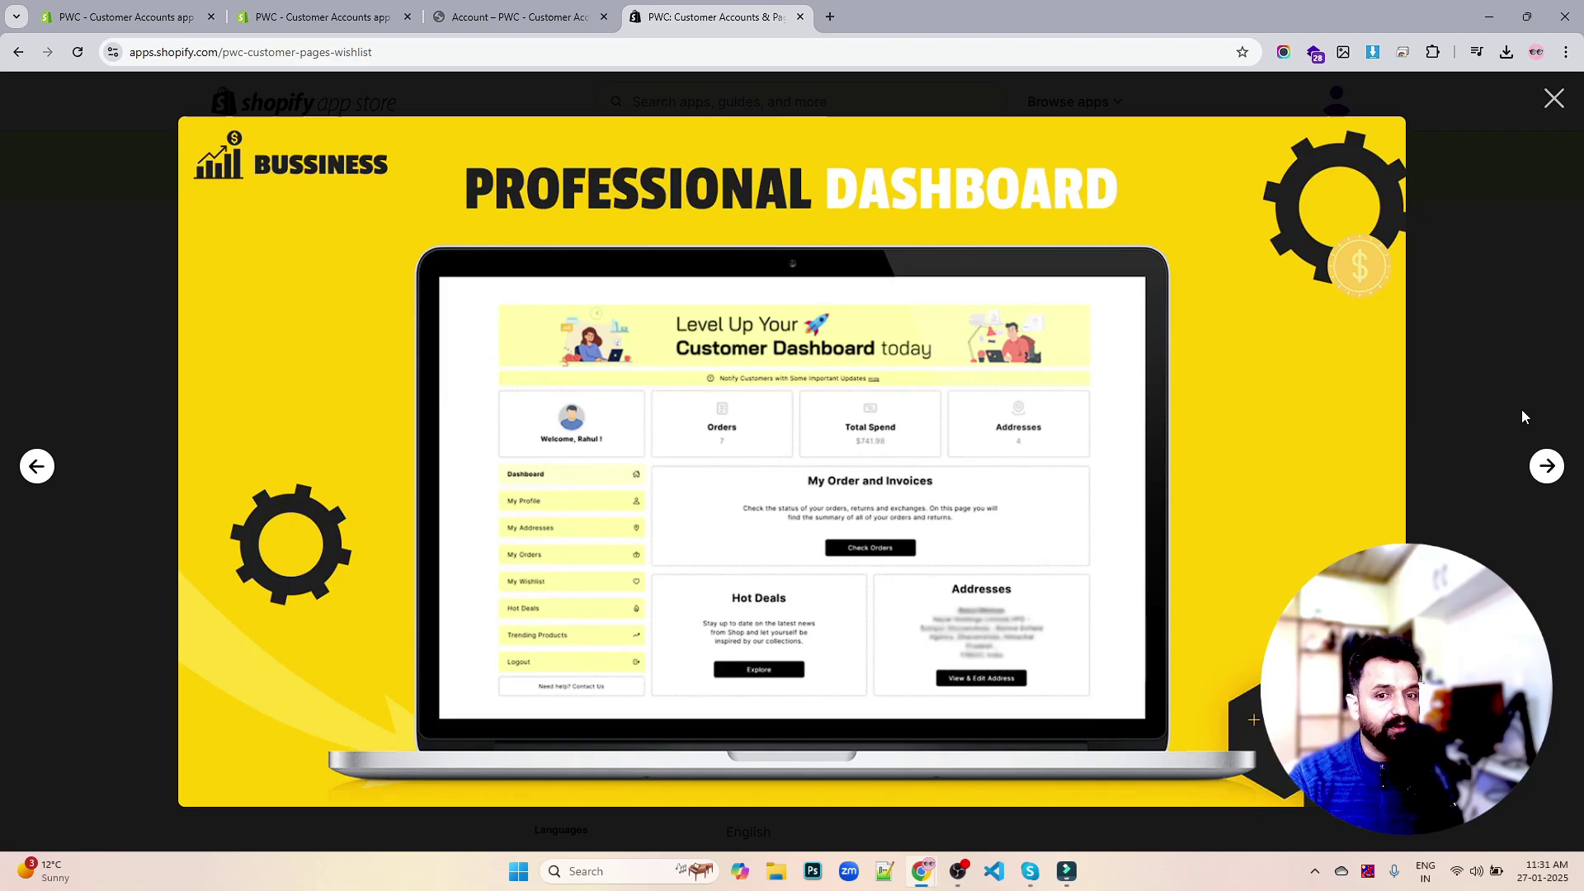
pyautogui.click(1548, 467)
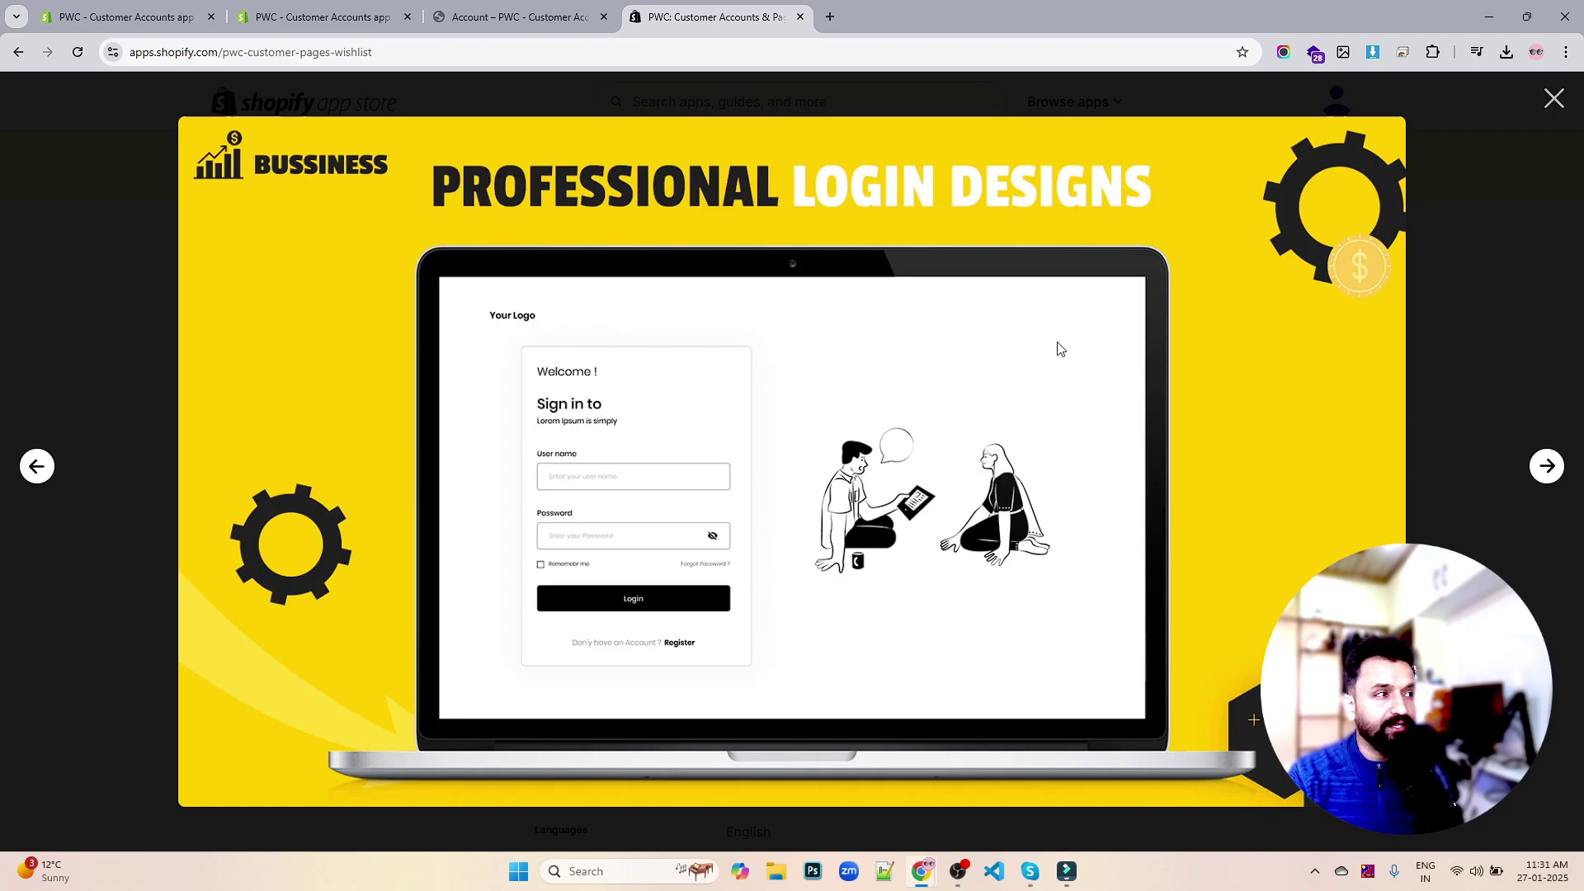
pyautogui.click(1546, 469)
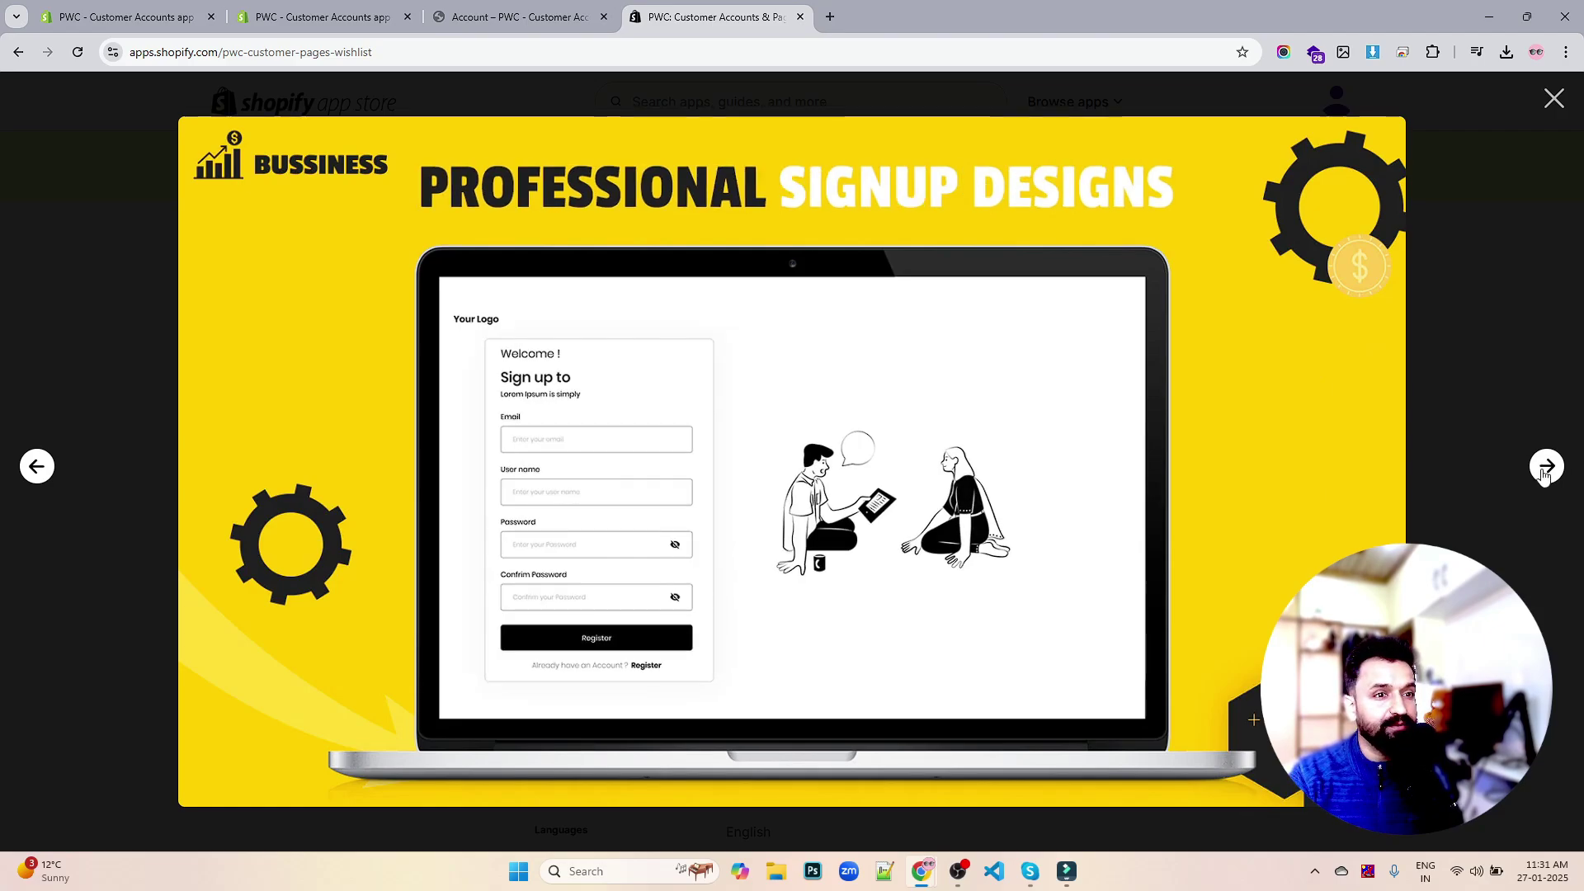
pyautogui.click(1546, 468)
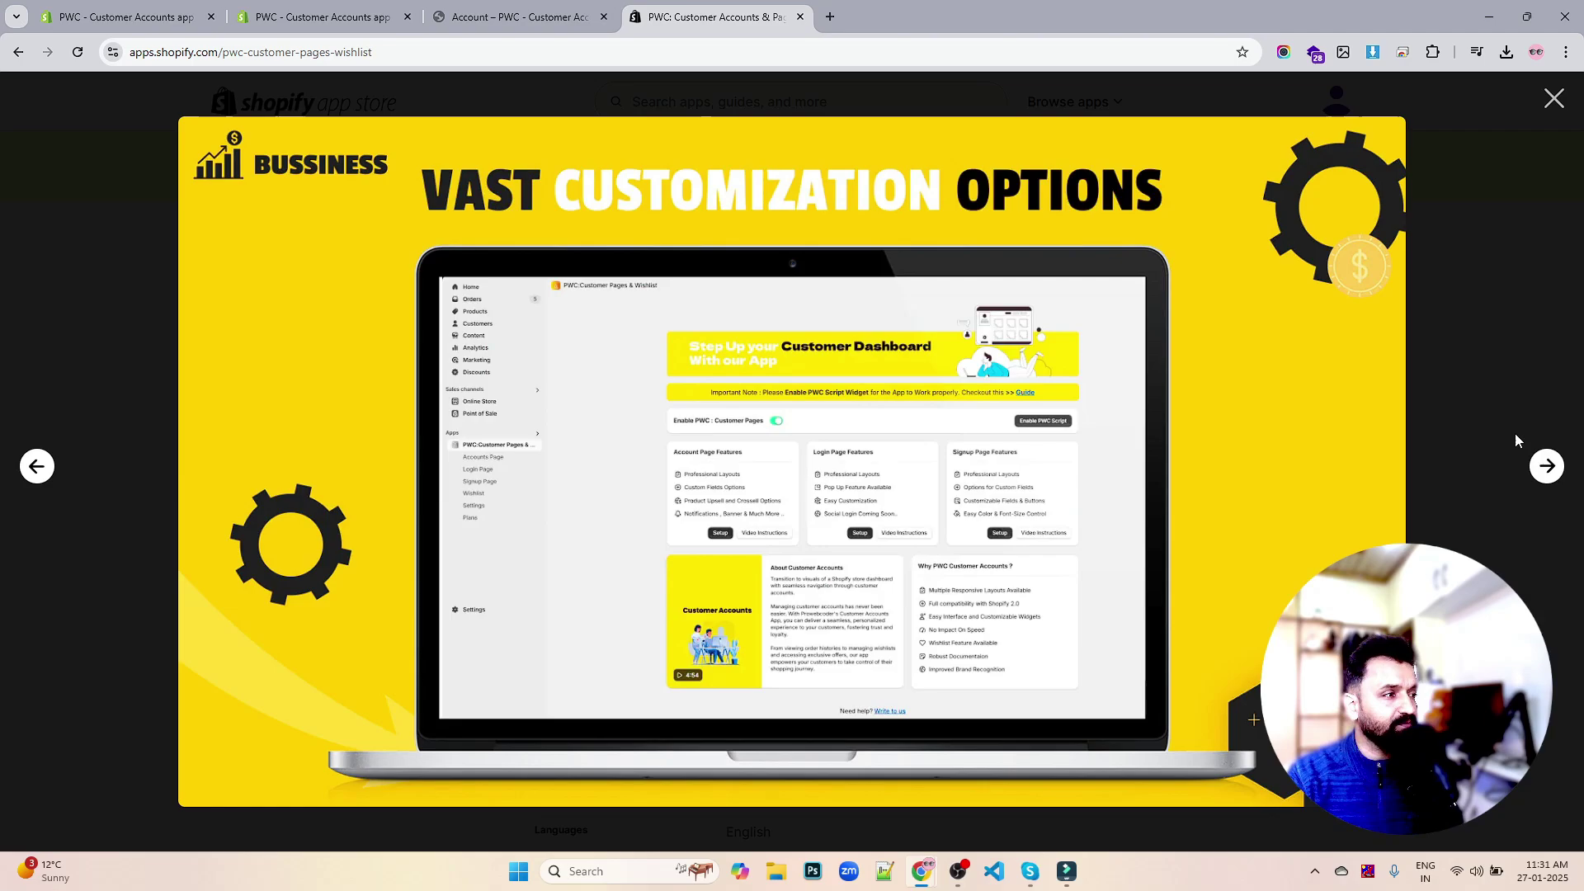
pyautogui.click(1548, 467)
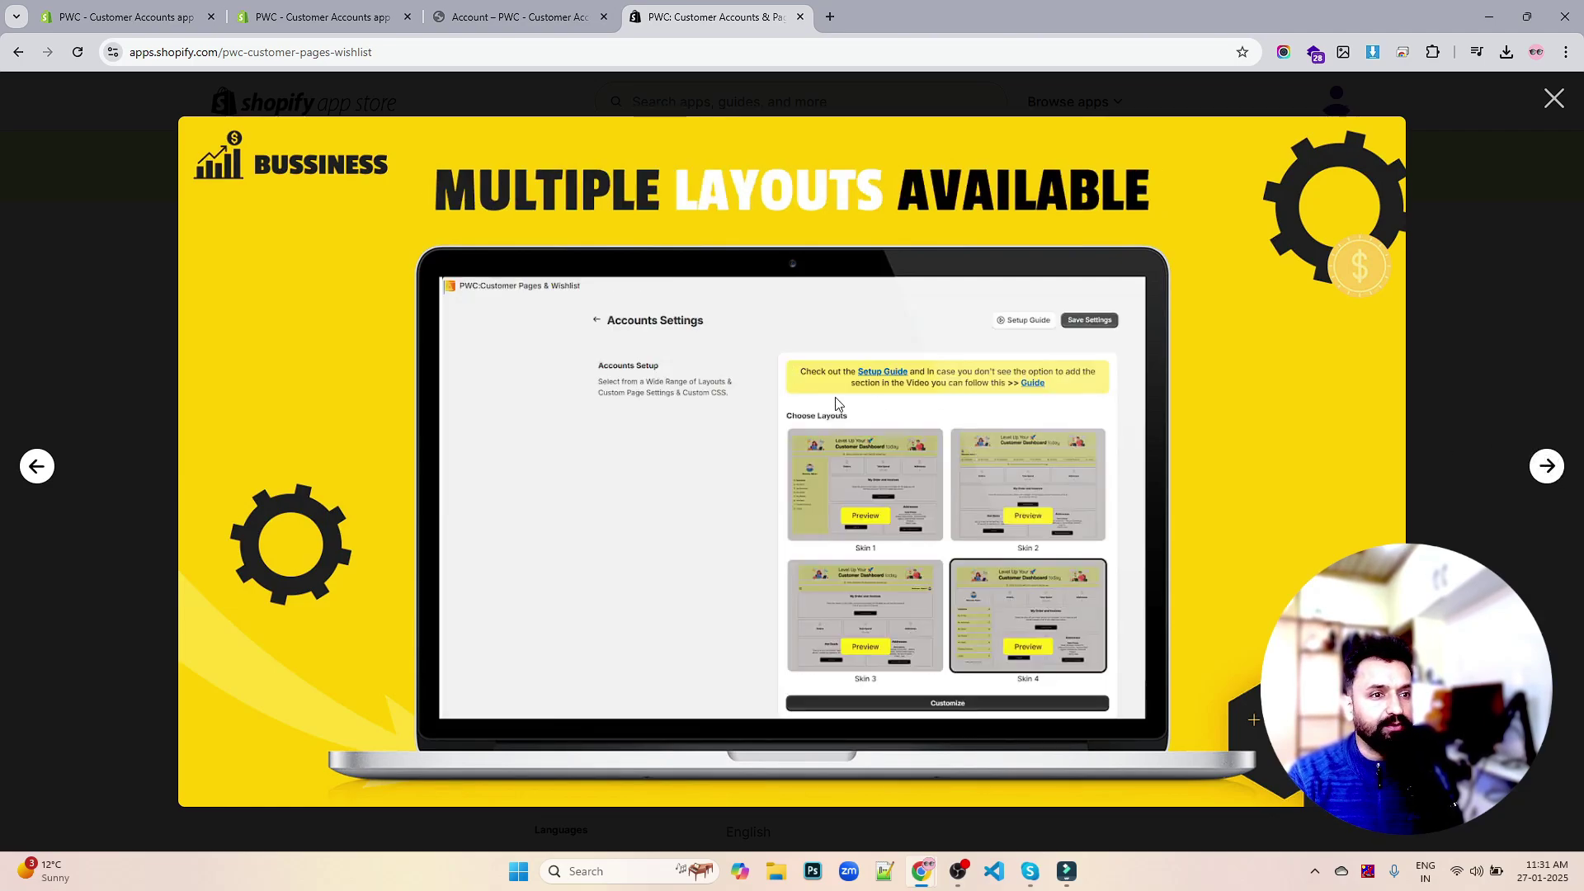
pyautogui.click(1545, 468)
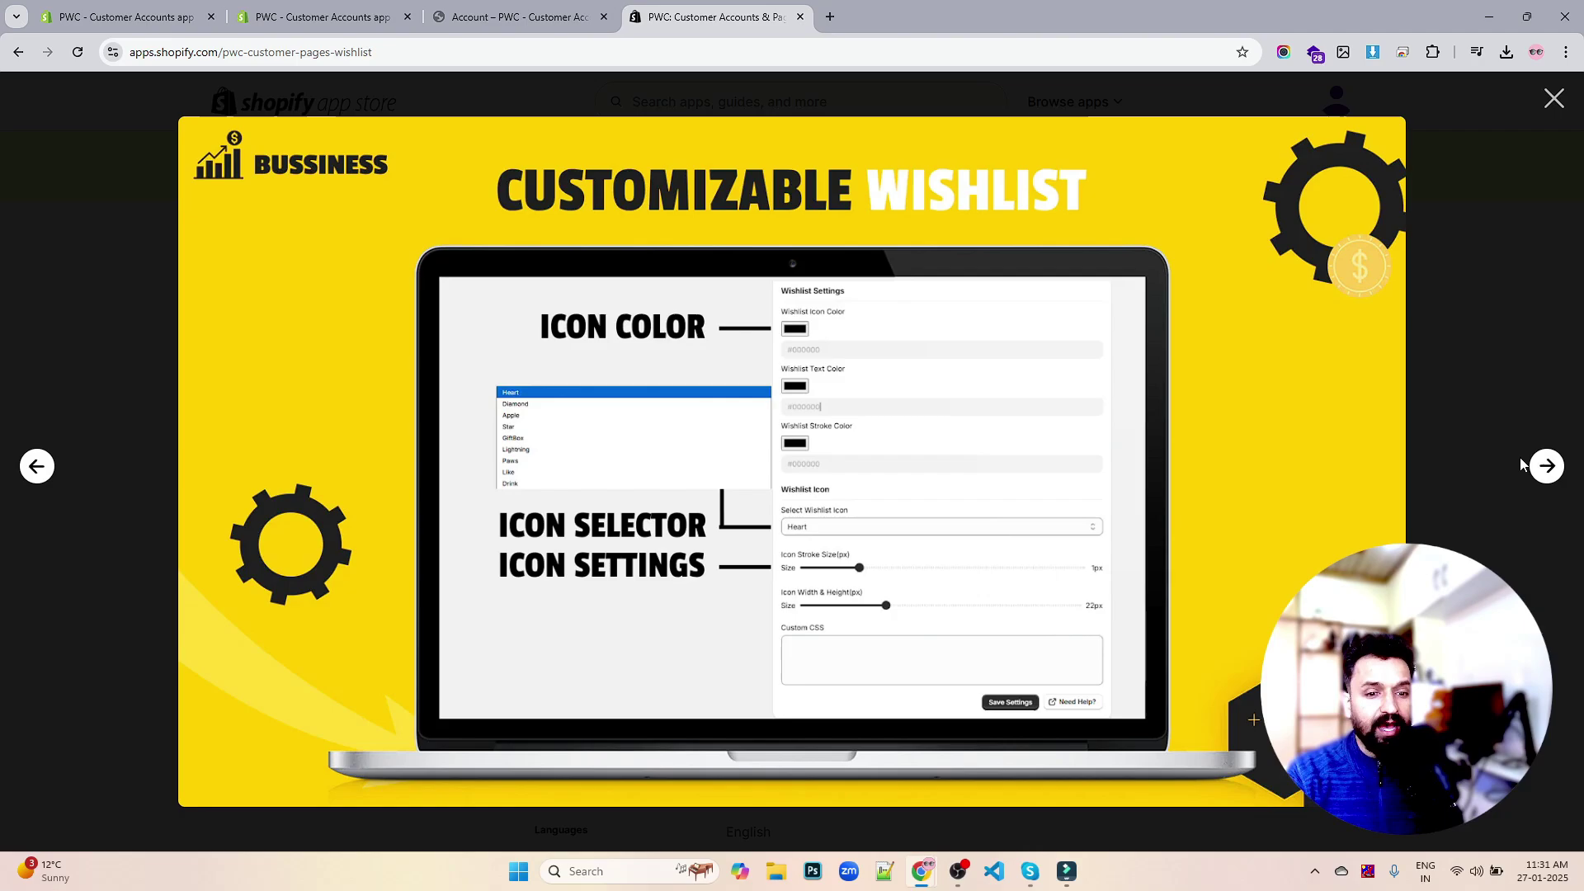
pyautogui.click(1547, 467)
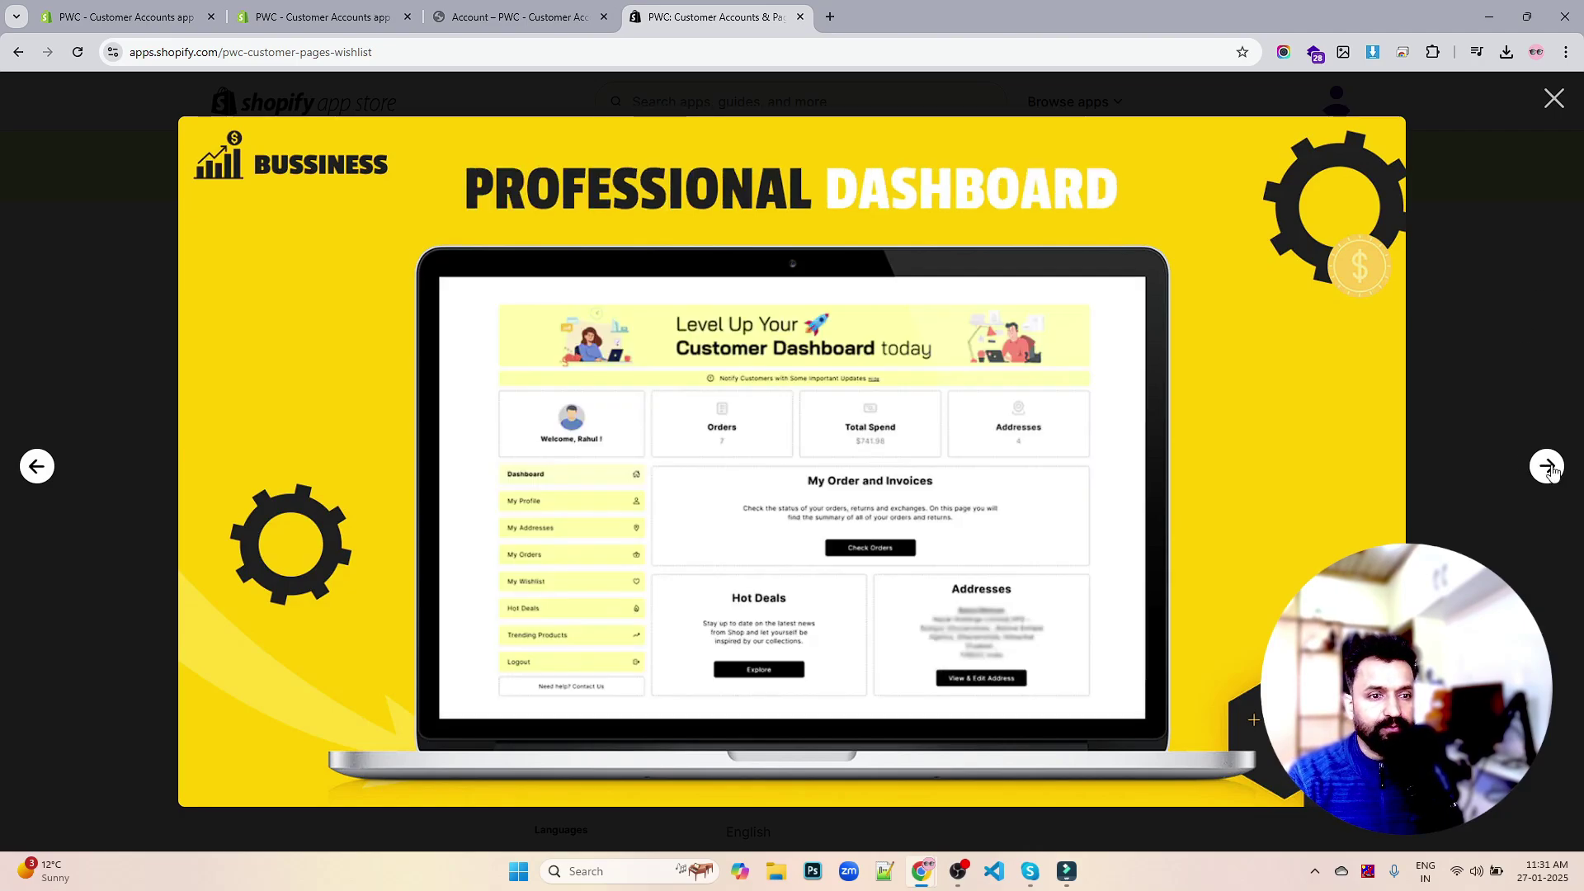
pyautogui.click(1547, 467)
# - Close the gallery, review the installed app in the store admin, and open Accounts Page
pyautogui.click(1554, 98)
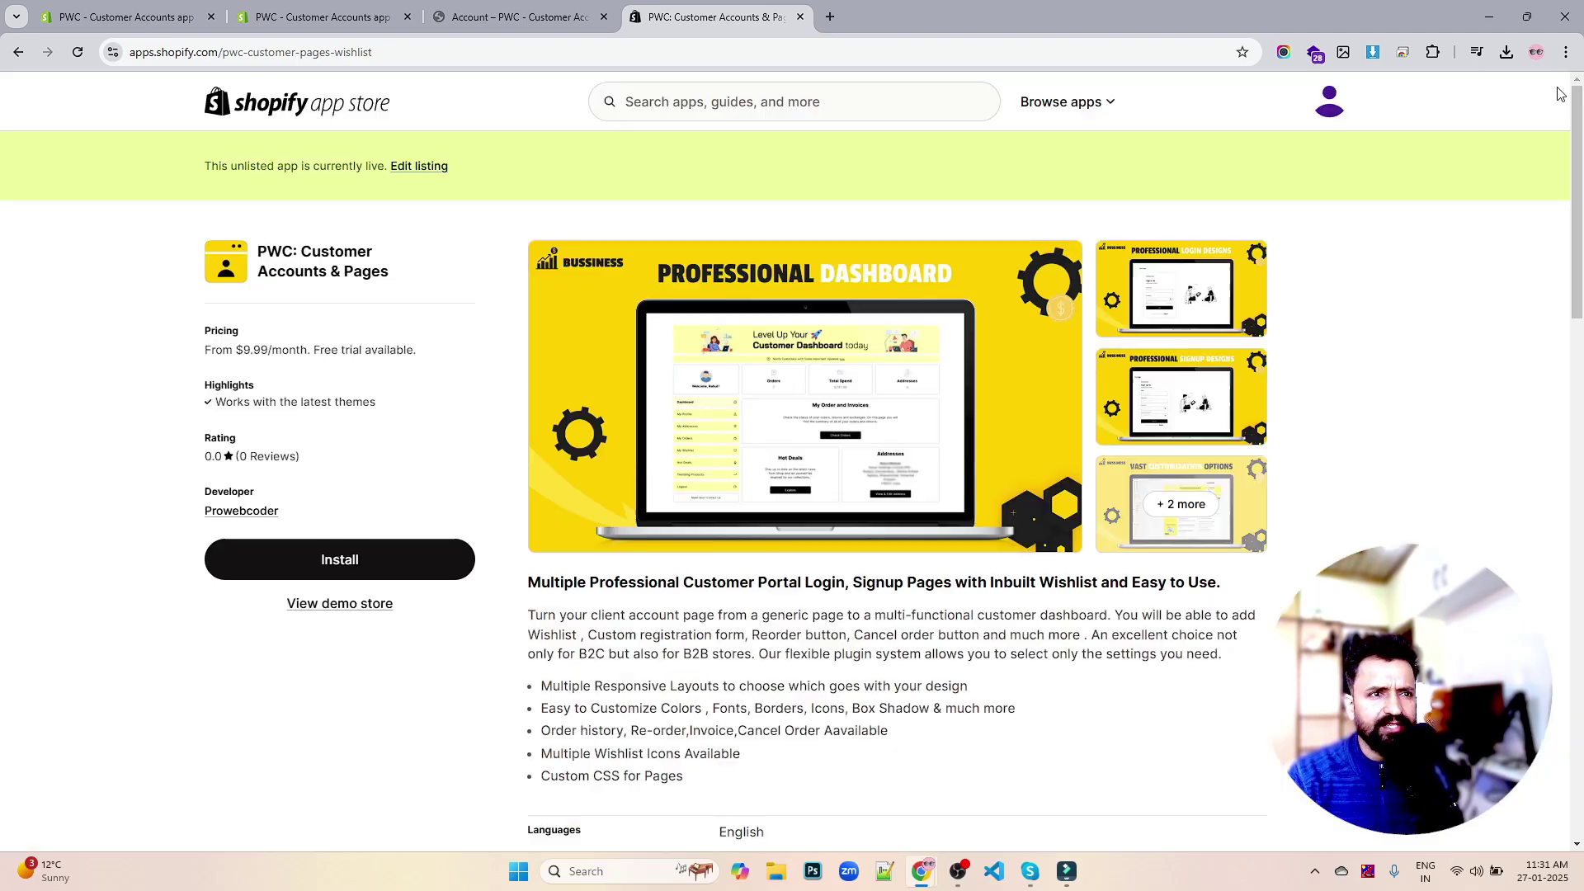
pyautogui.click(124, 17)
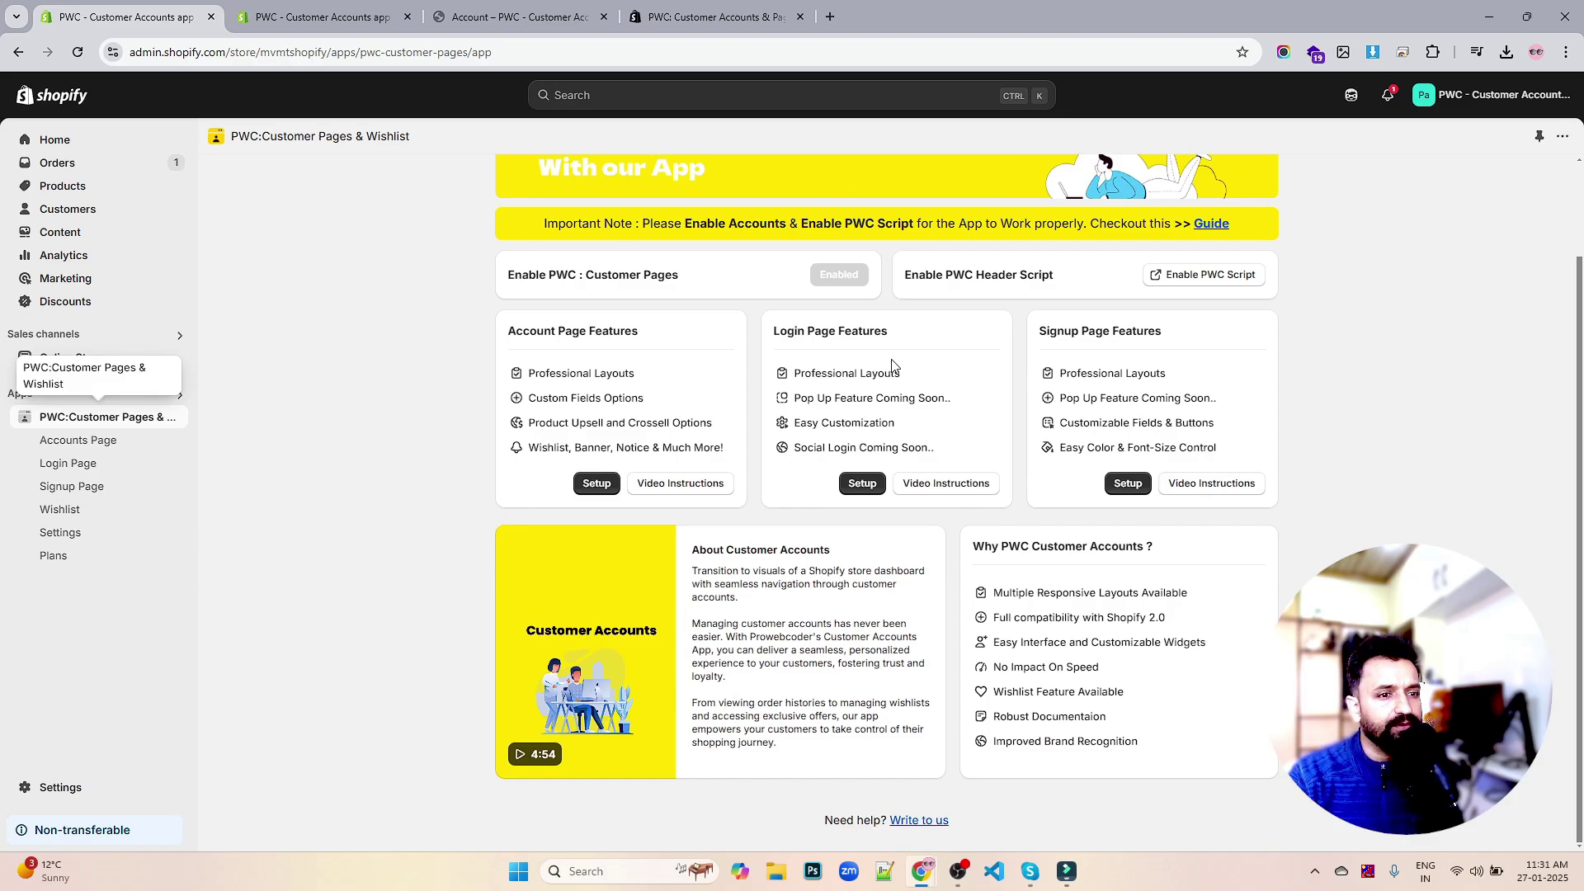
pyautogui.scroll(2, 894, 364)
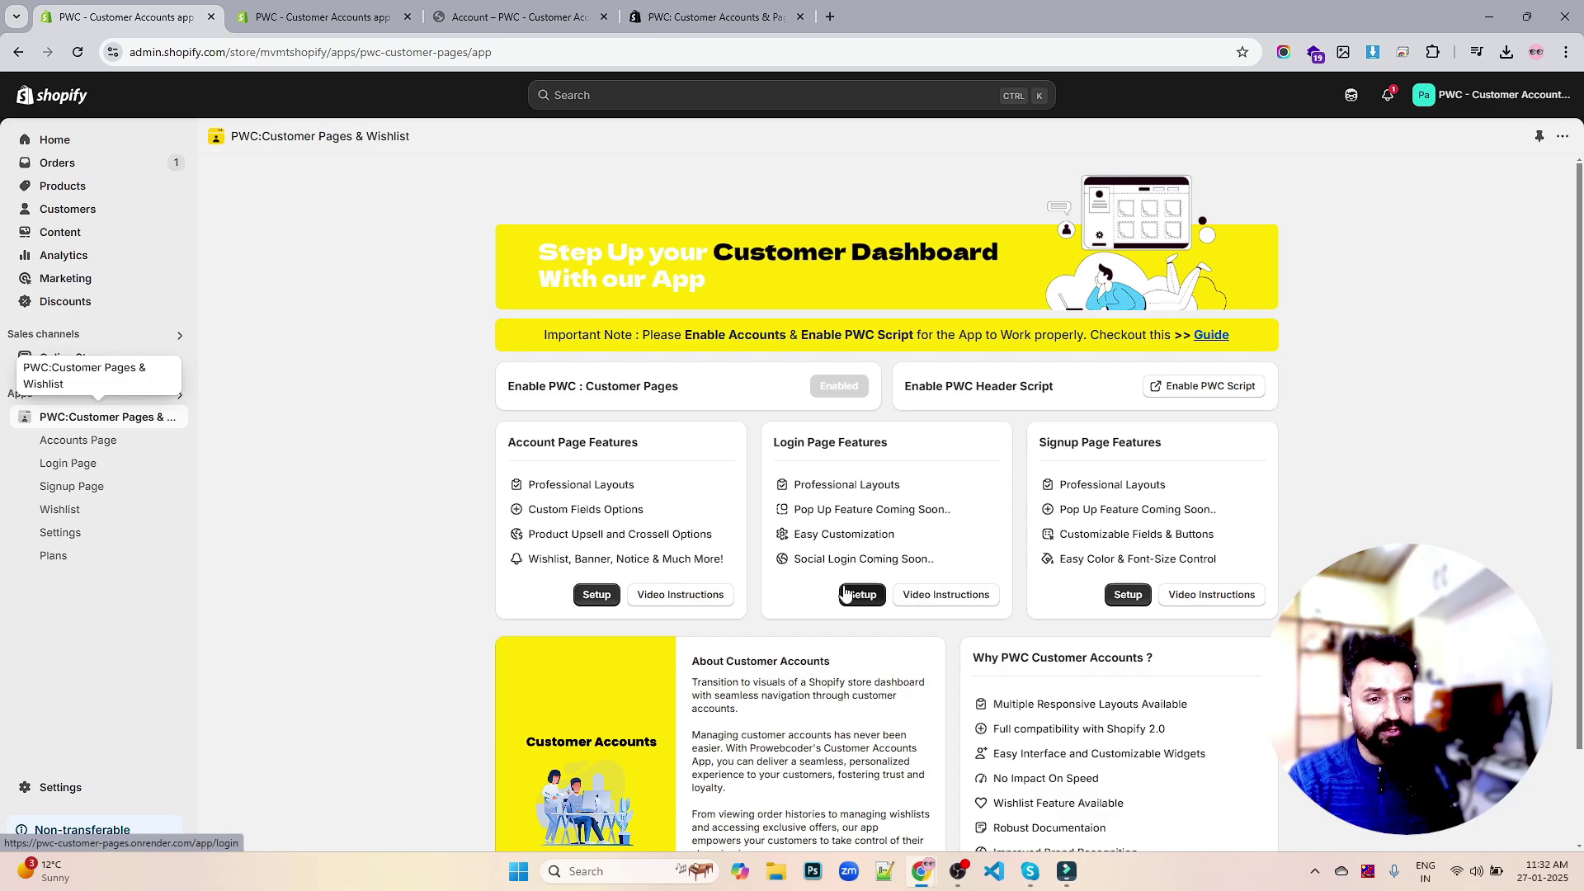
pyautogui.scroll(-1, 1069, 549)
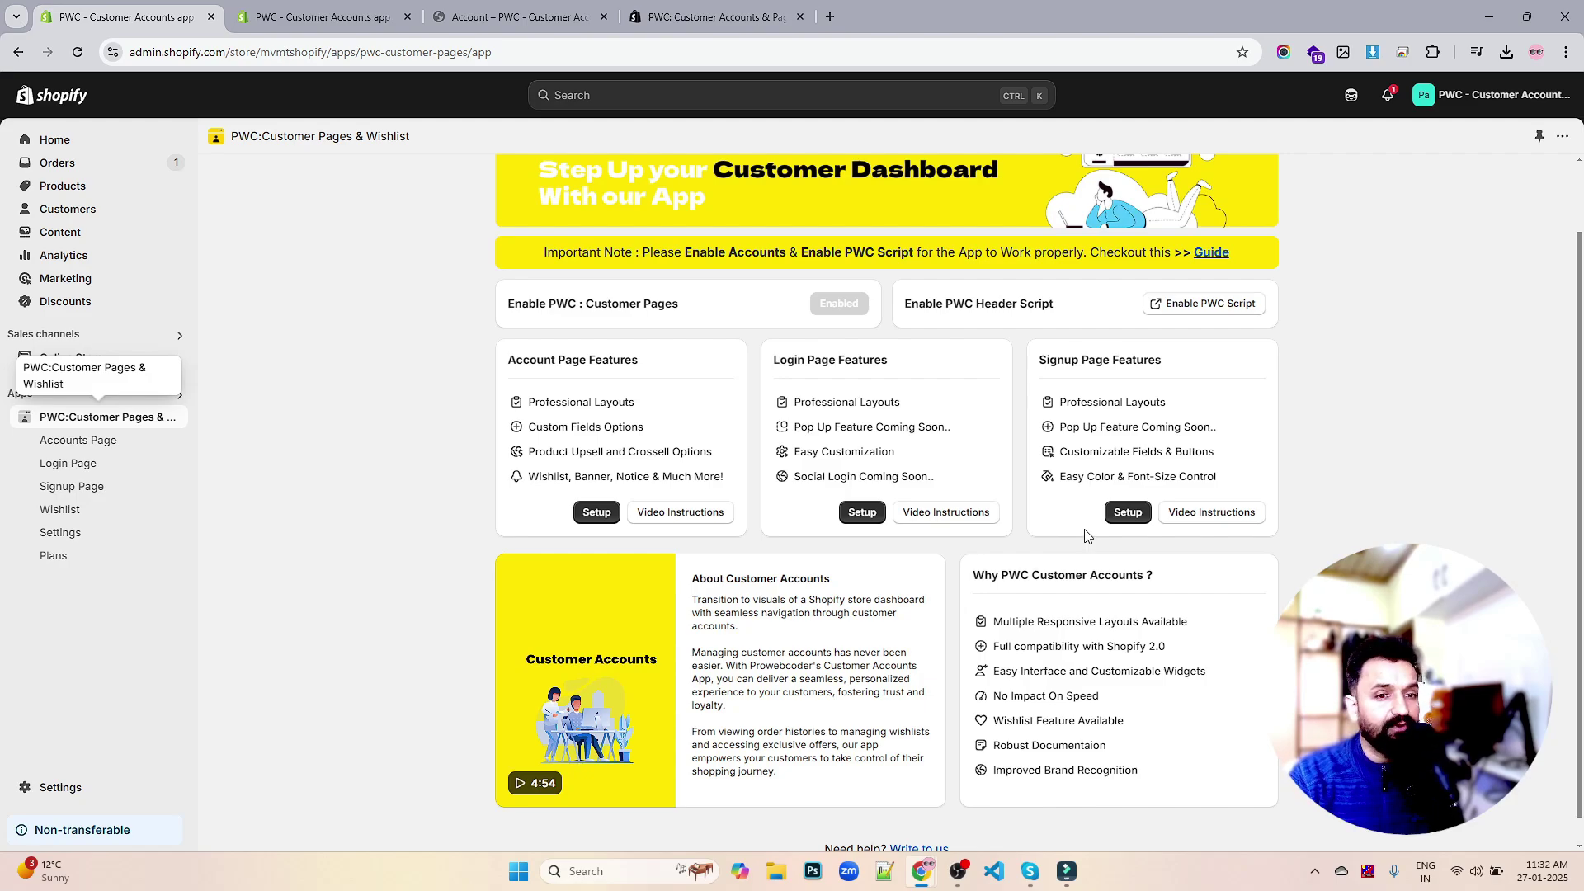
pyautogui.scroll(-1, 1086, 537)
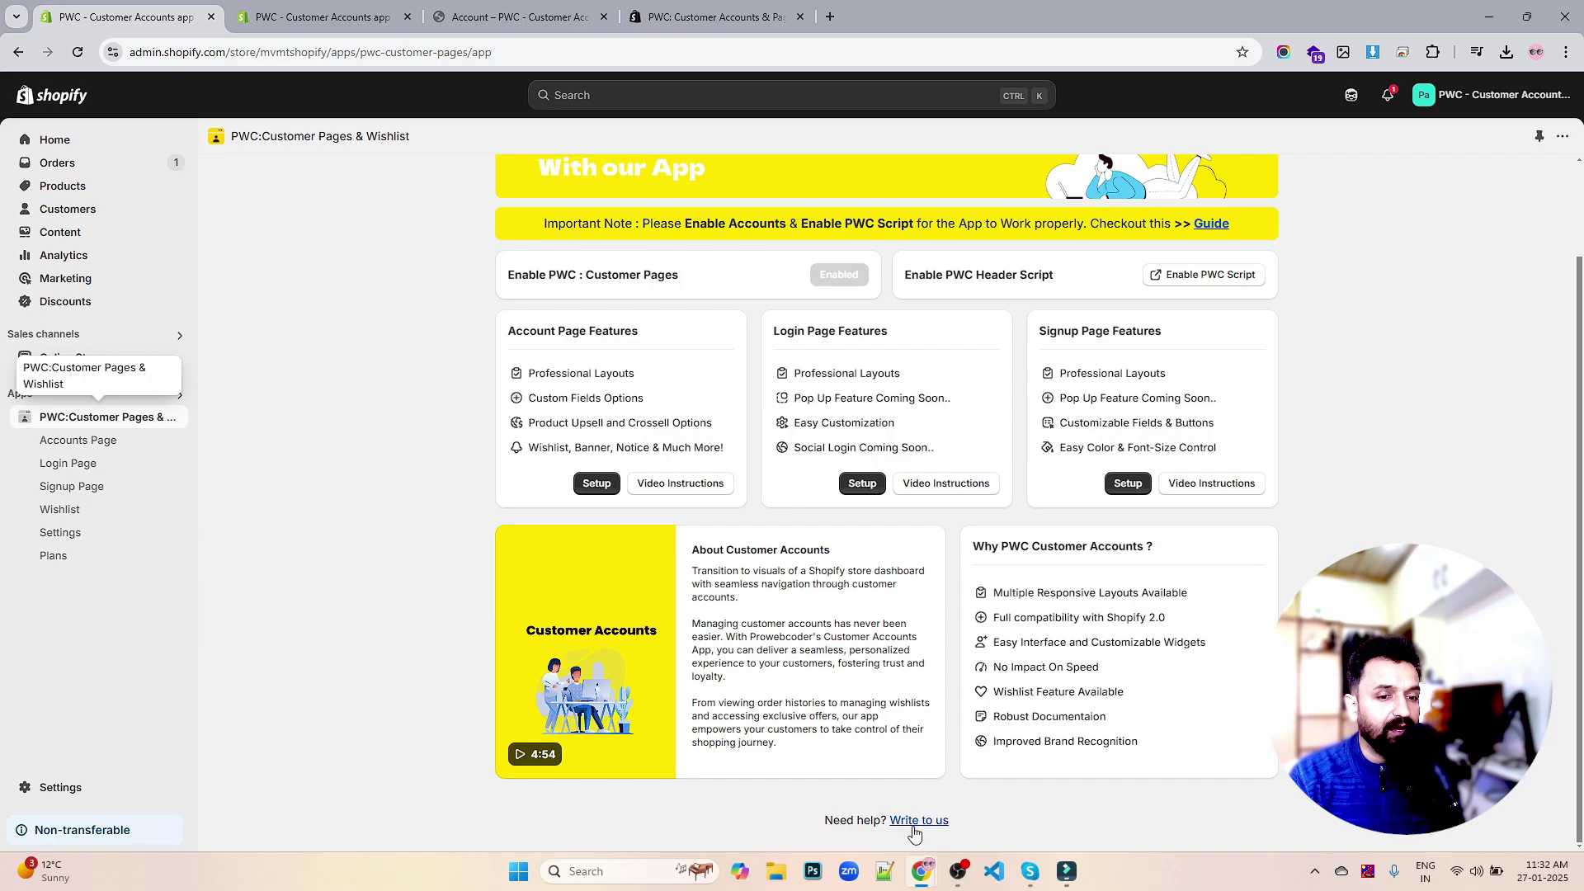
pyautogui.scroll(2, 900, 526)
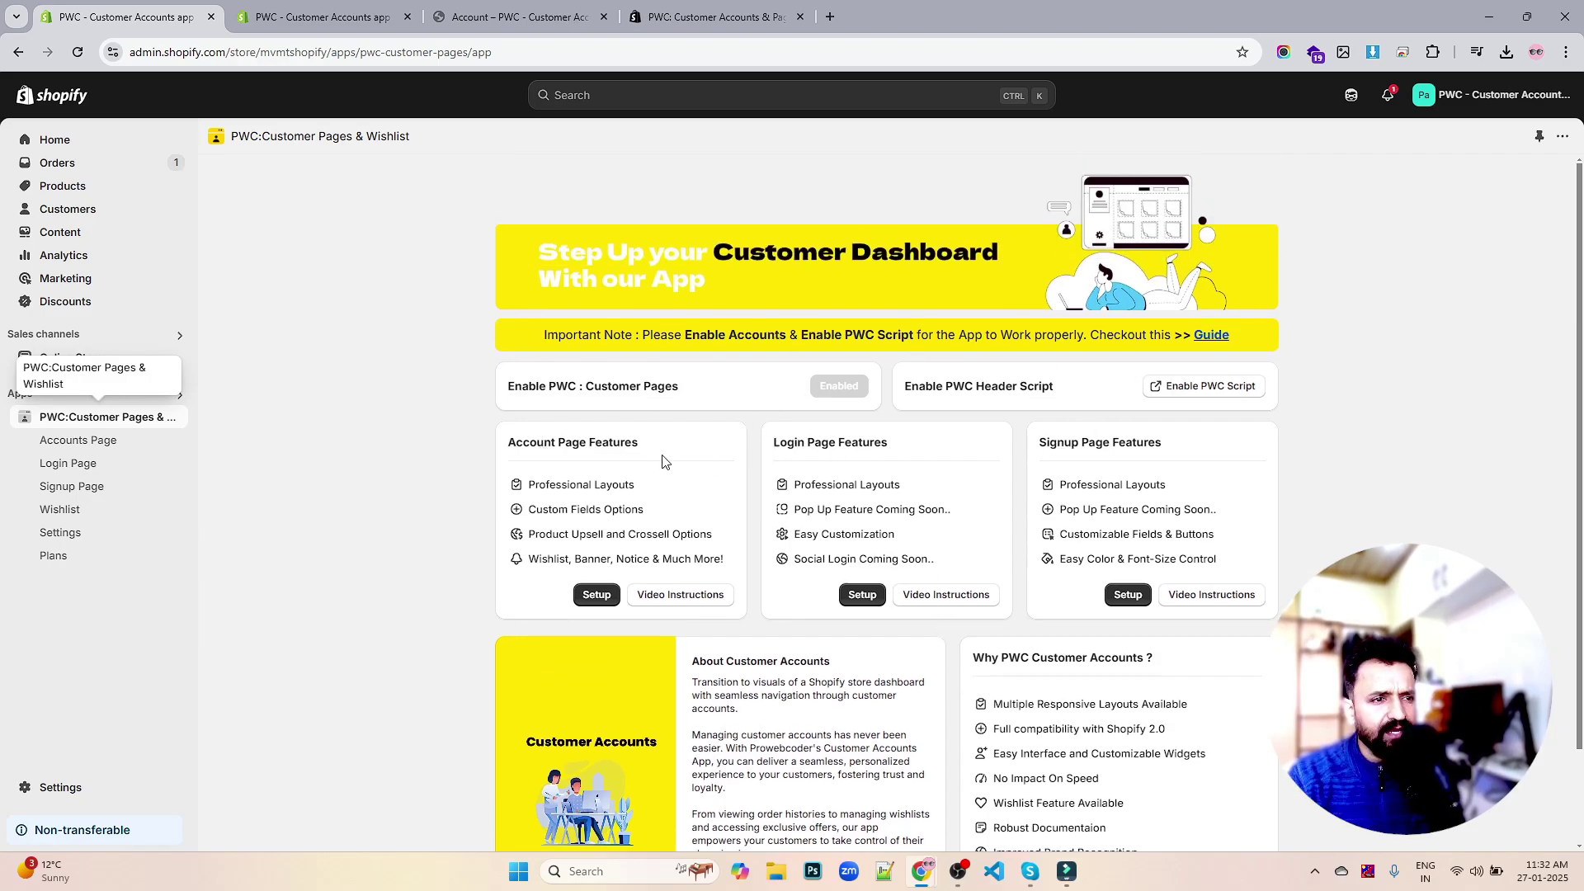
pyautogui.click(116, 446)
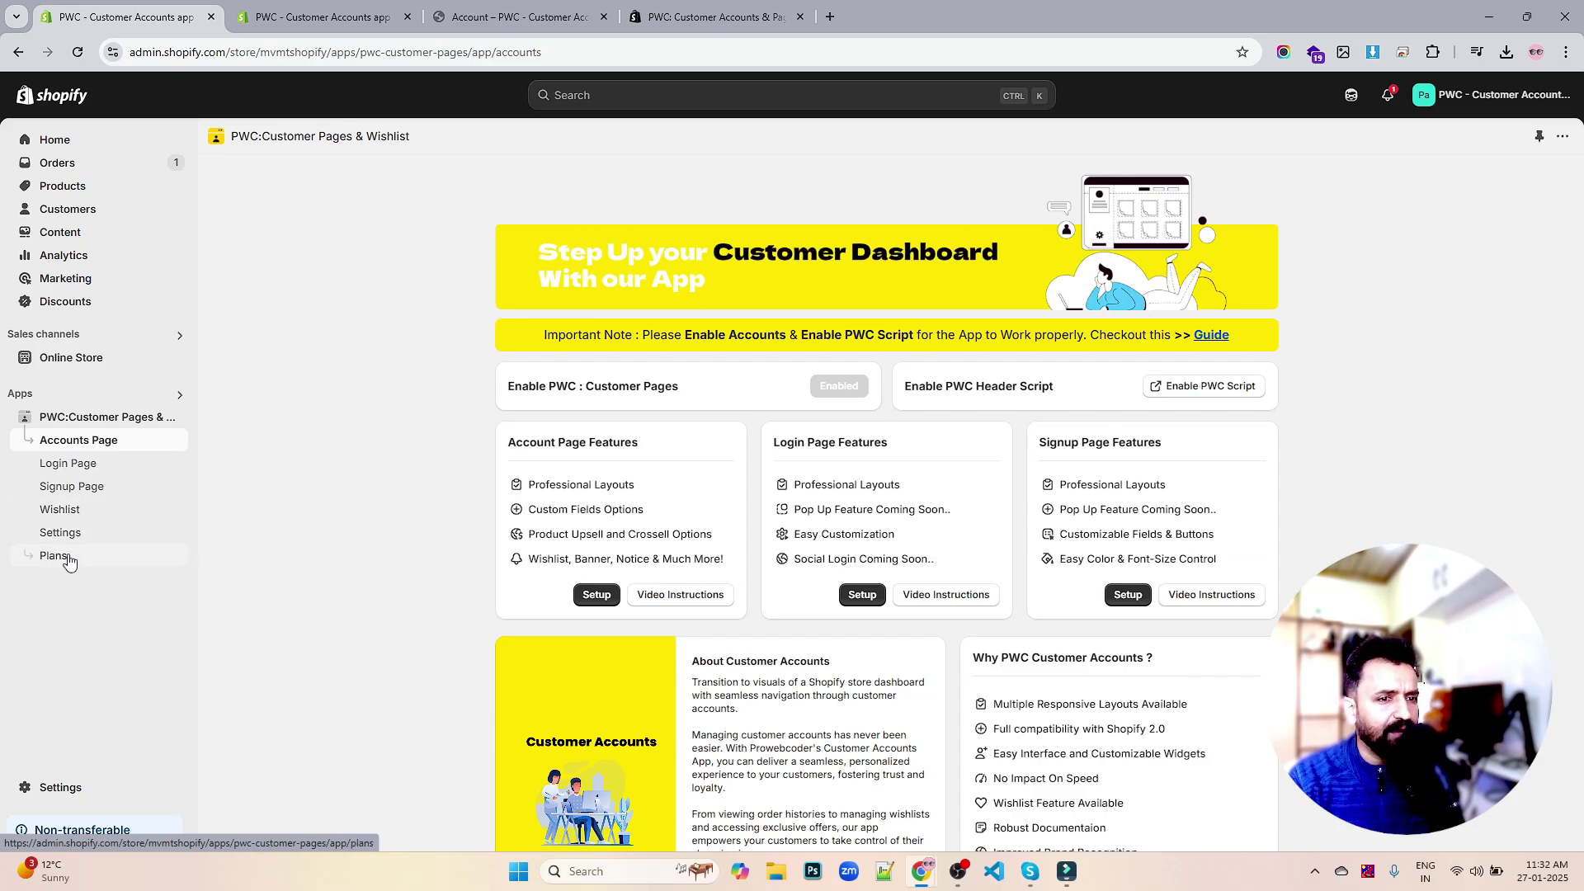
# - On the storefront account page, show and scroll through the customer Dashboard overview
pyautogui.click(491, 16)
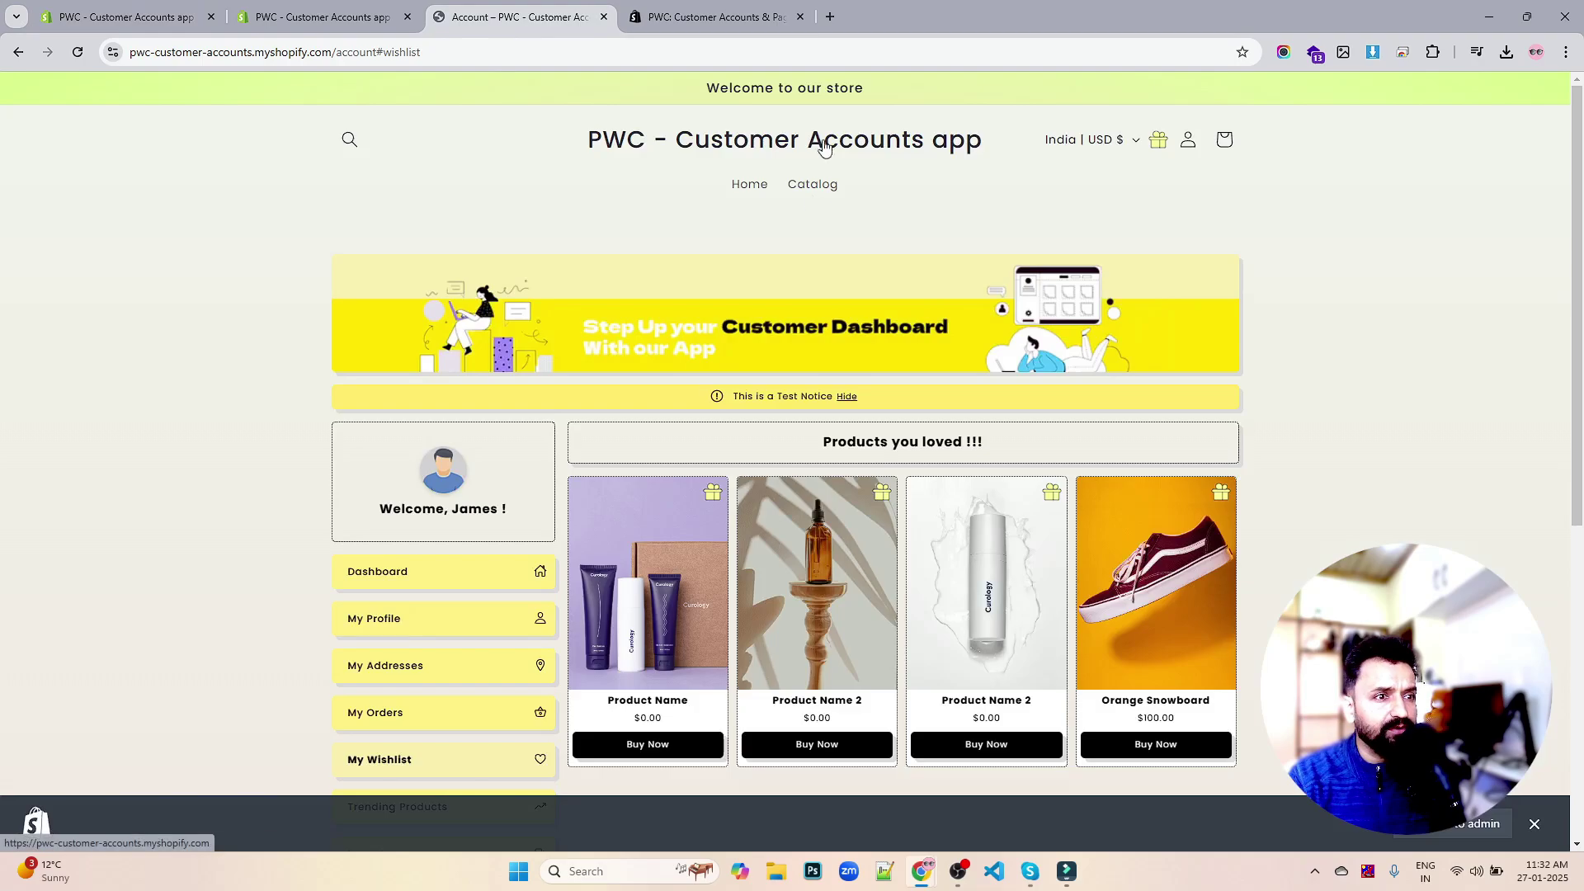
pyautogui.scroll(-3, 918, 286)
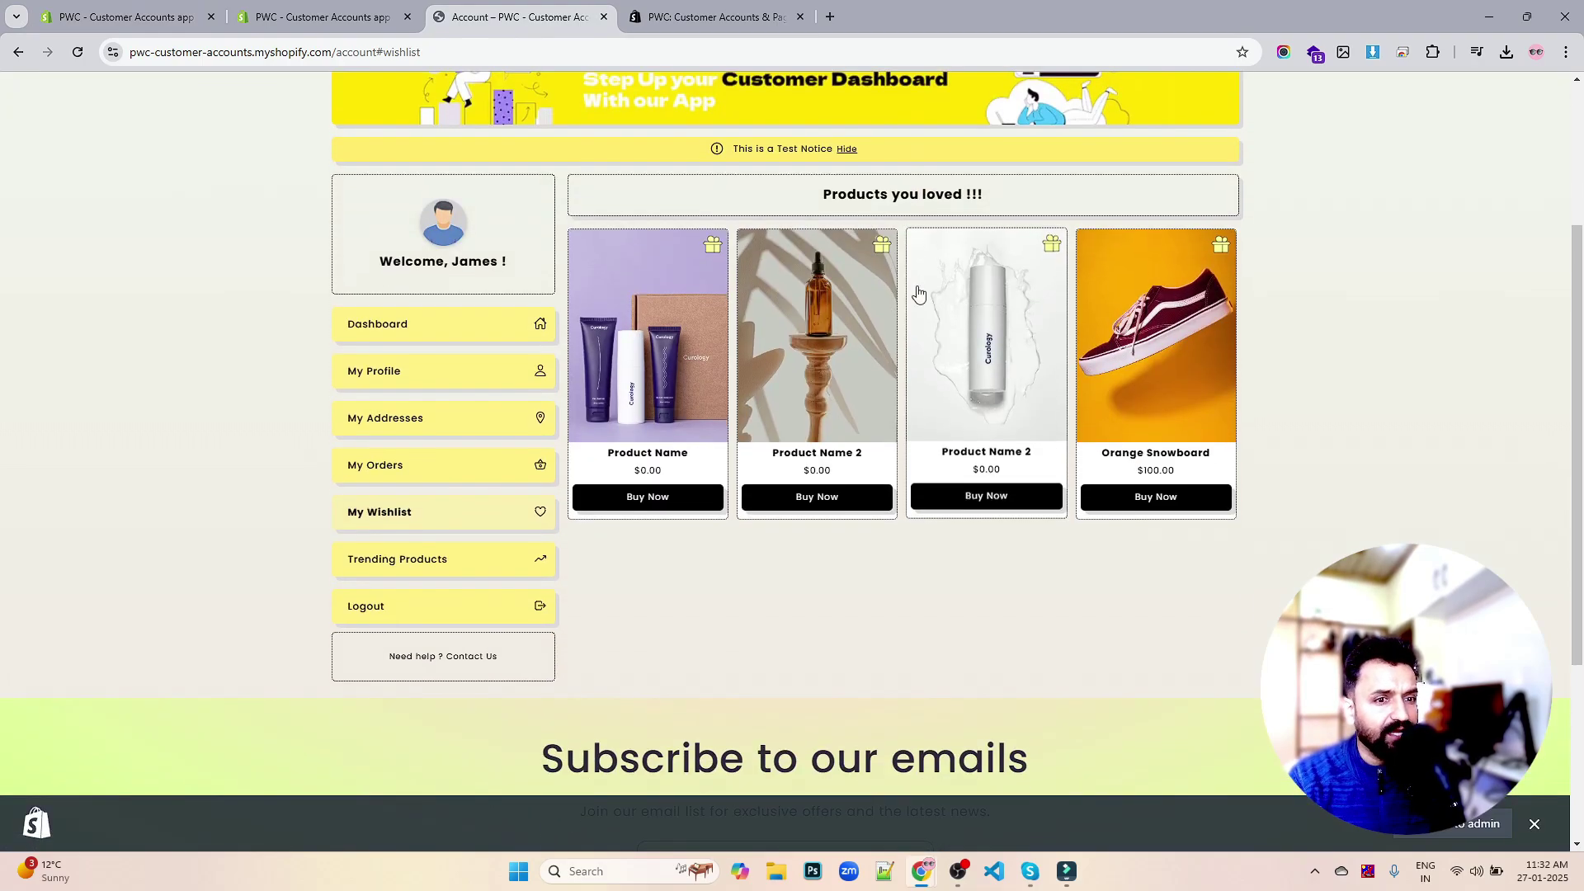
pyautogui.scroll(1, 919, 286)
pyautogui.click(402, 407)
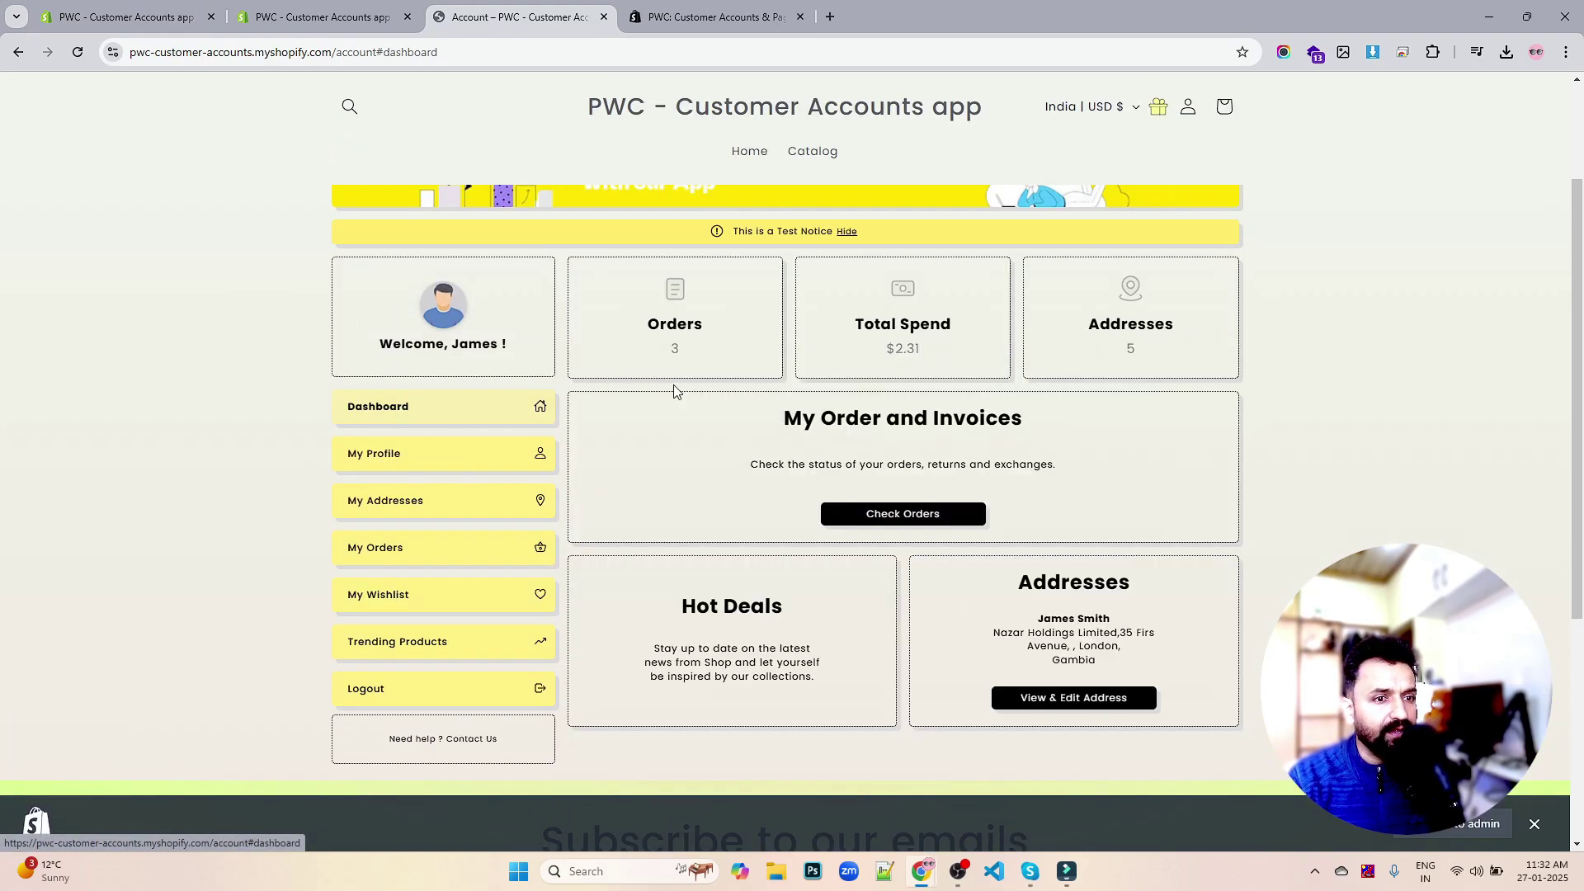
pyautogui.scroll(2, 891, 372)
pyautogui.scroll(-1, 891, 365)
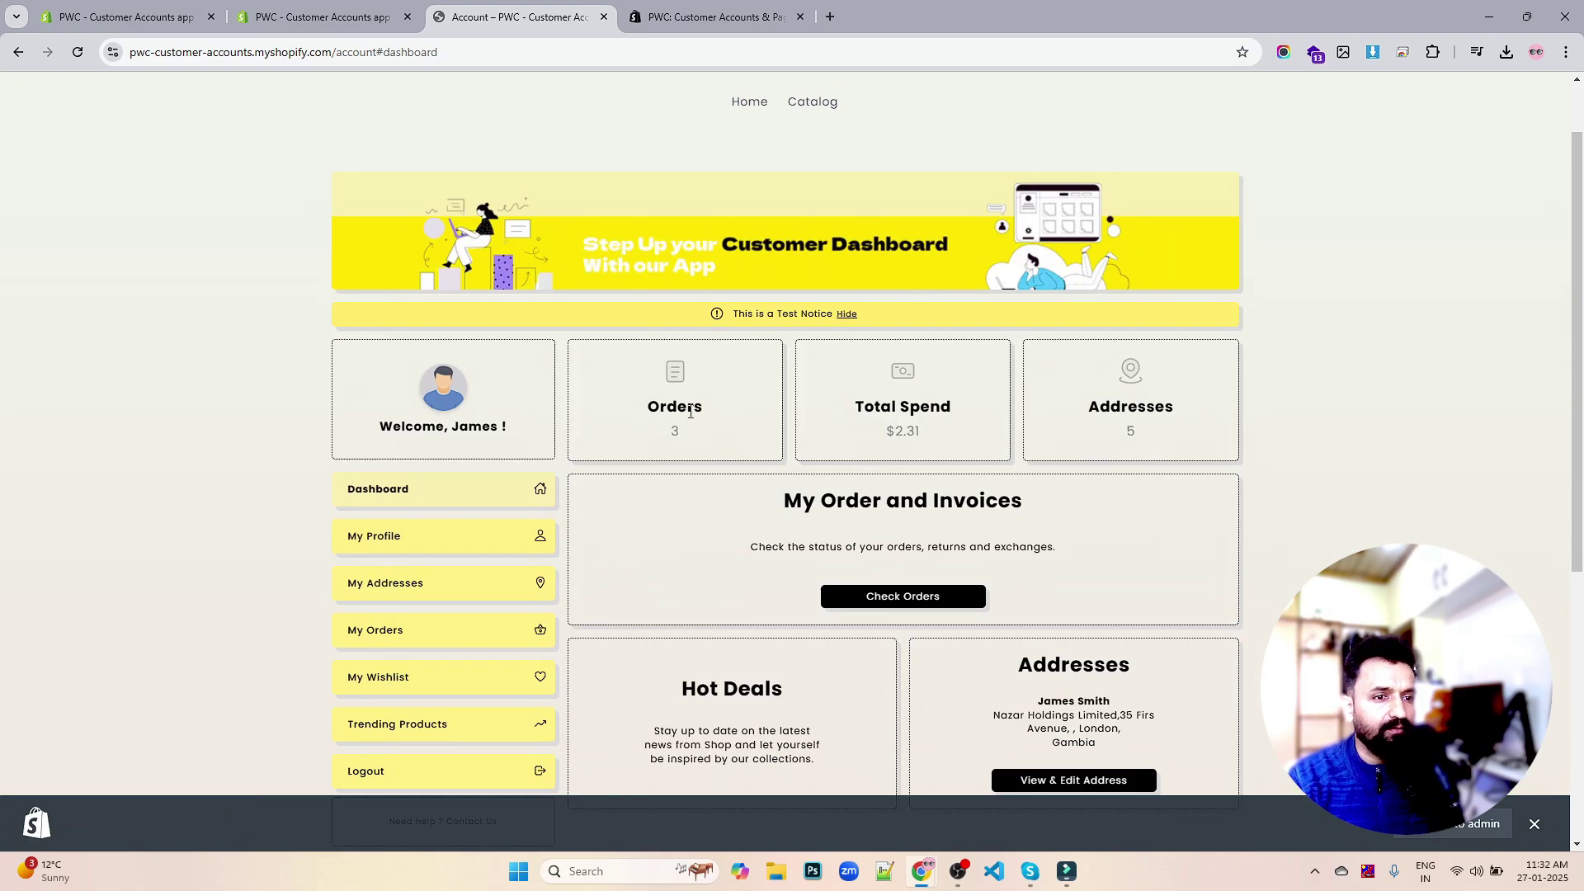
pyautogui.scroll(-1, 735, 407)
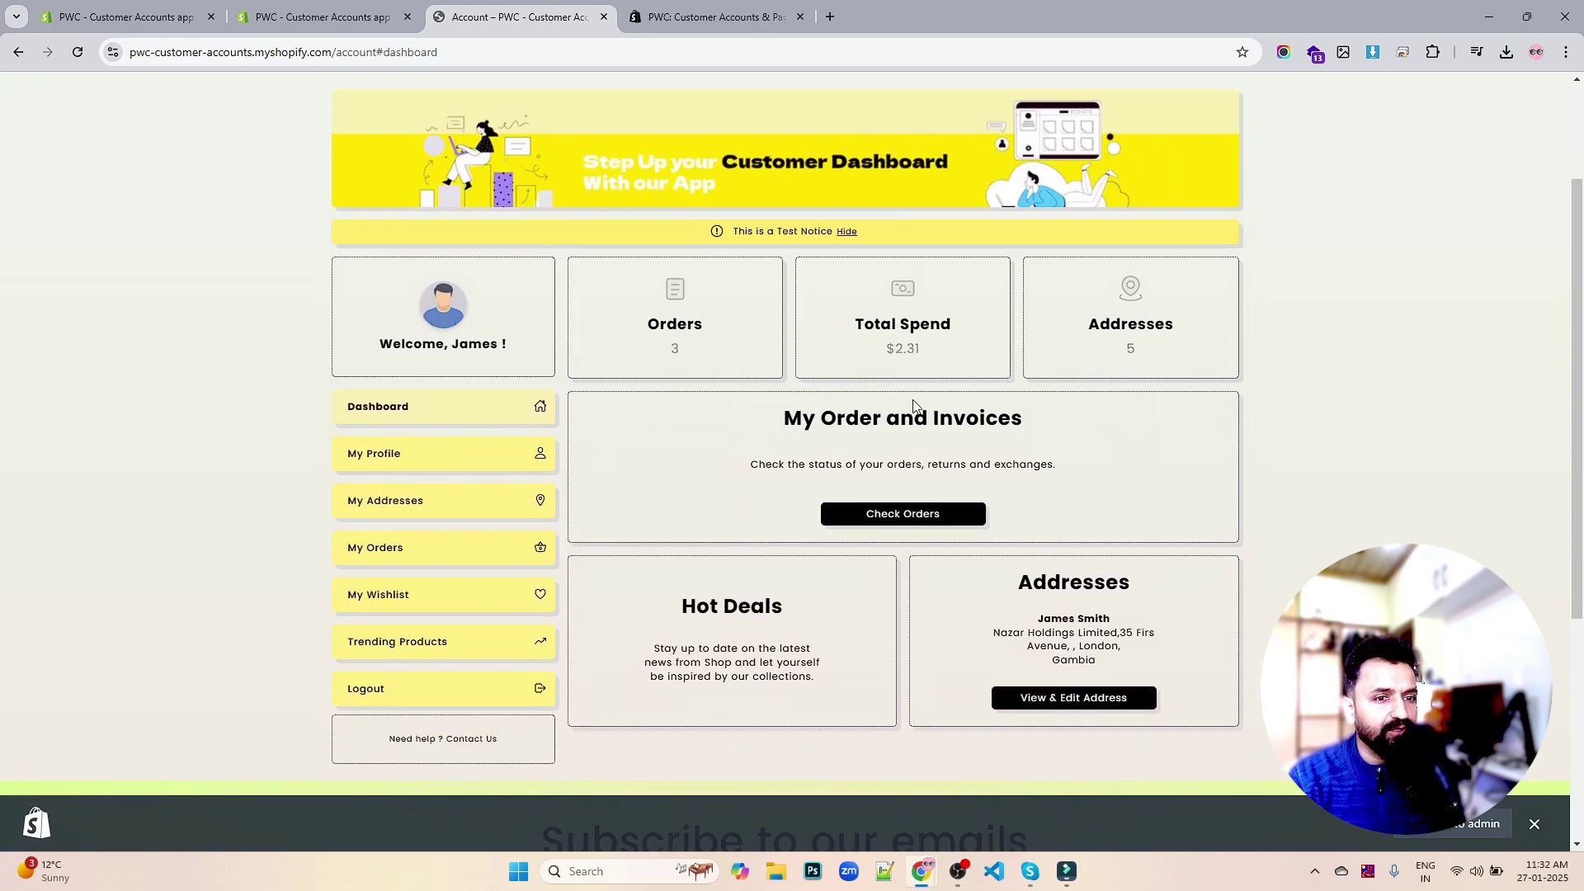
pyautogui.scroll(-1, 862, 383)
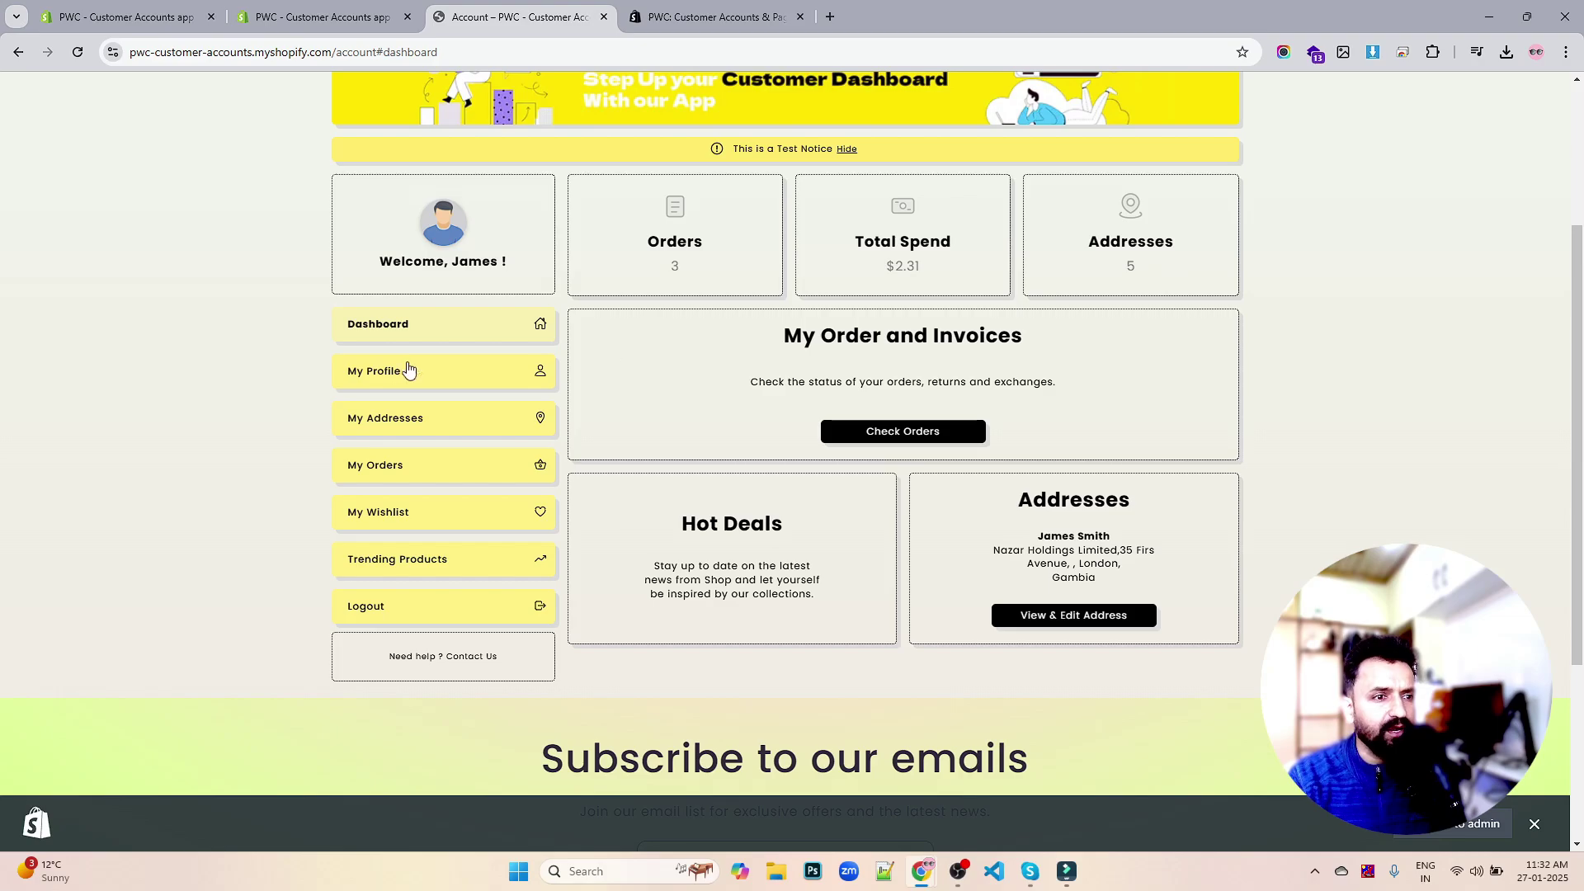
# - View My Profile, make it editable with Edit Profile, then show My Addresses
pyautogui.click(359, 371)
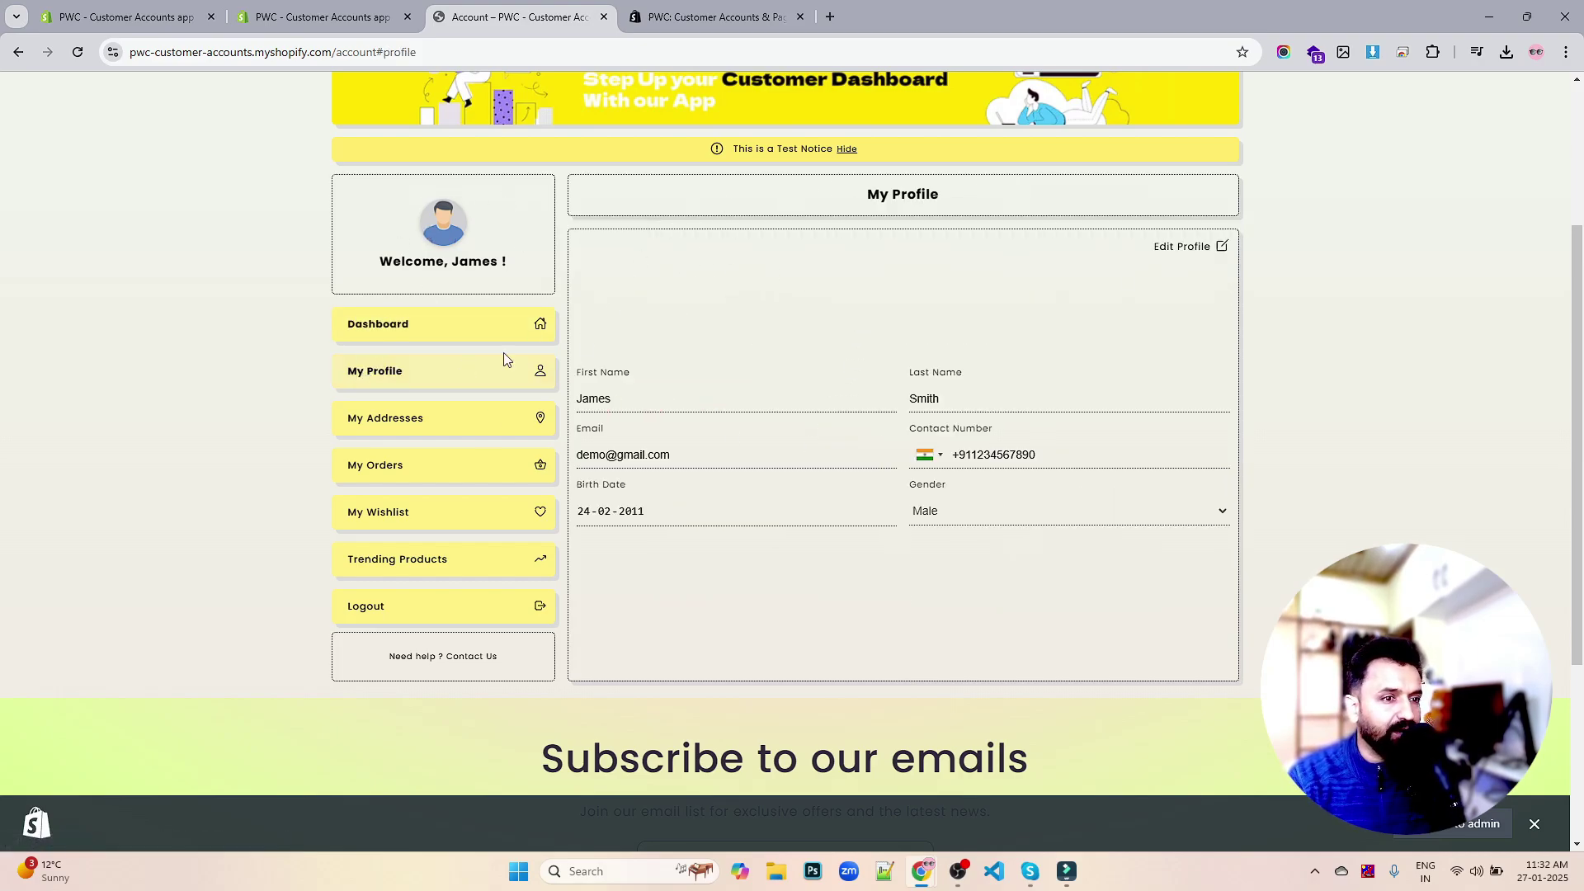
pyautogui.click(1181, 251)
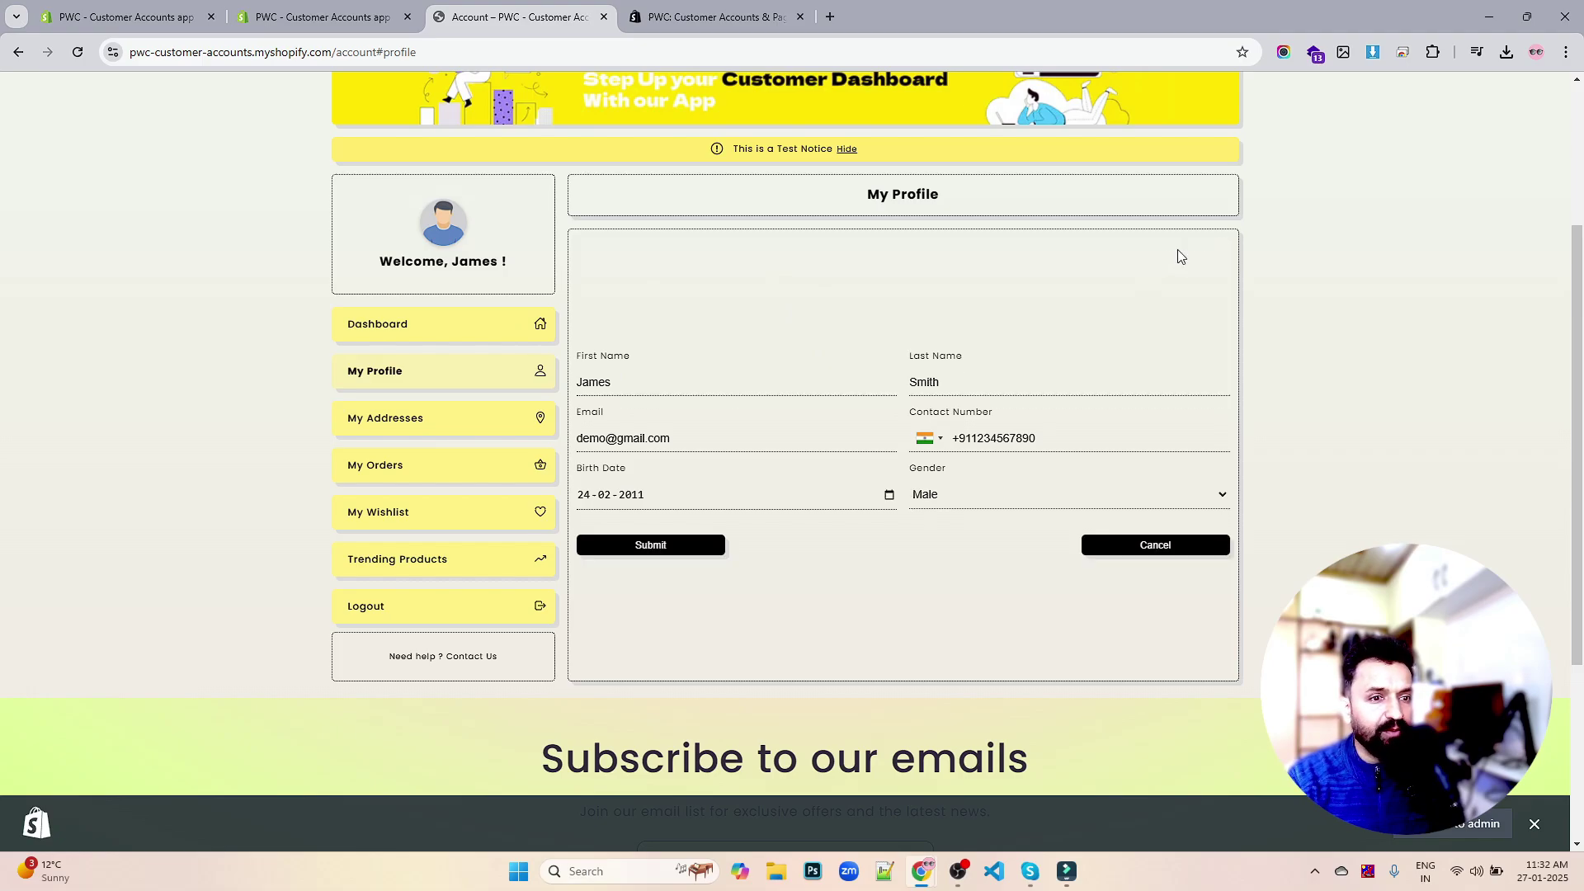
pyautogui.click(435, 426)
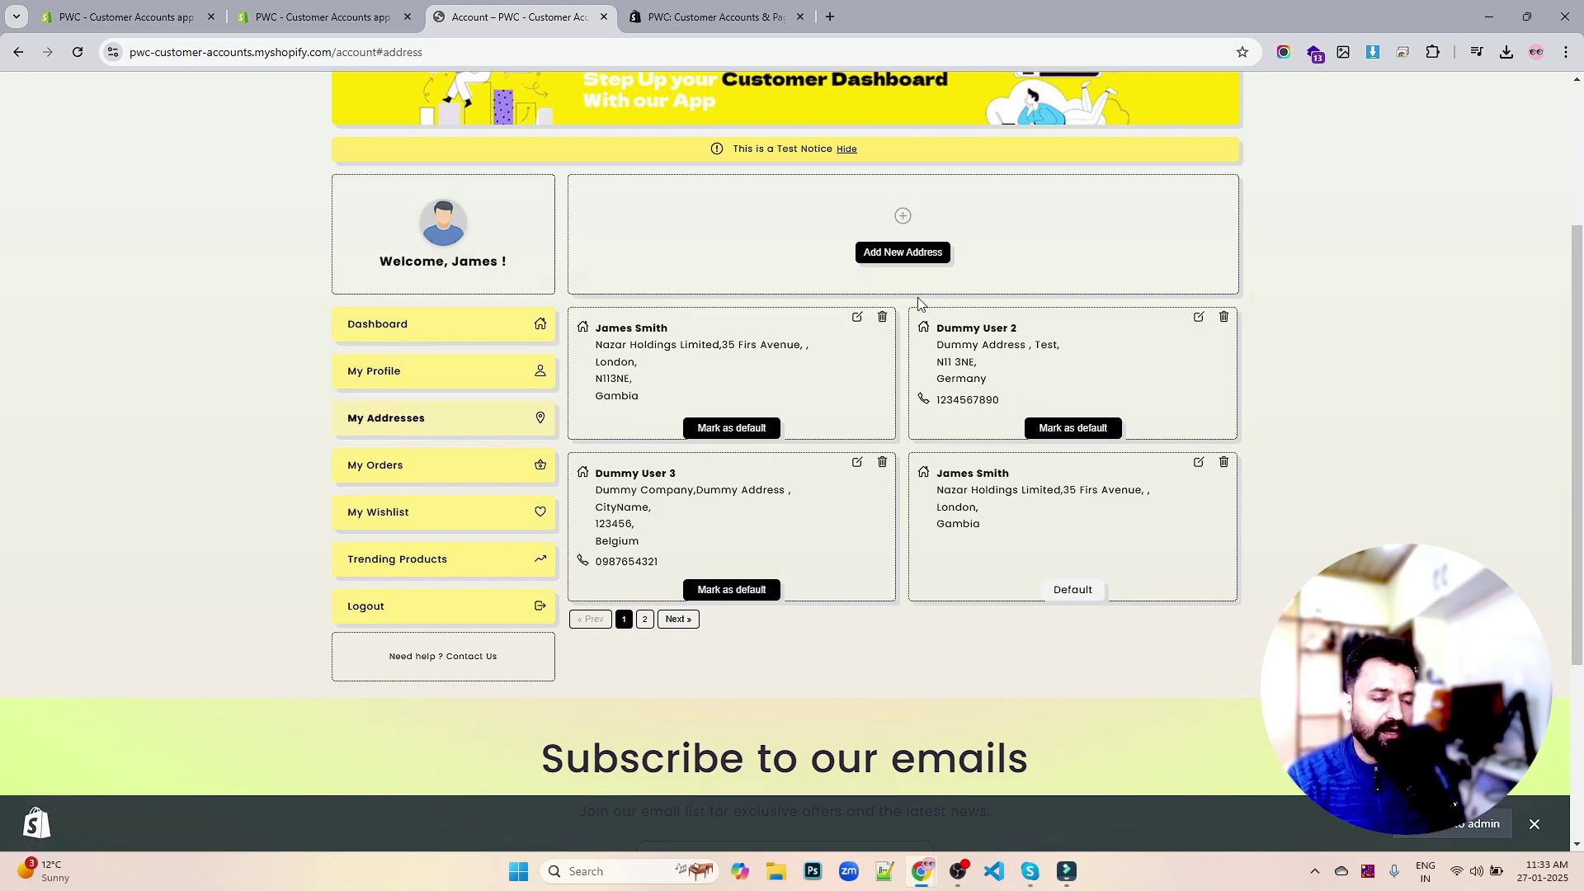
pyautogui.scroll(-1, 918, 303)
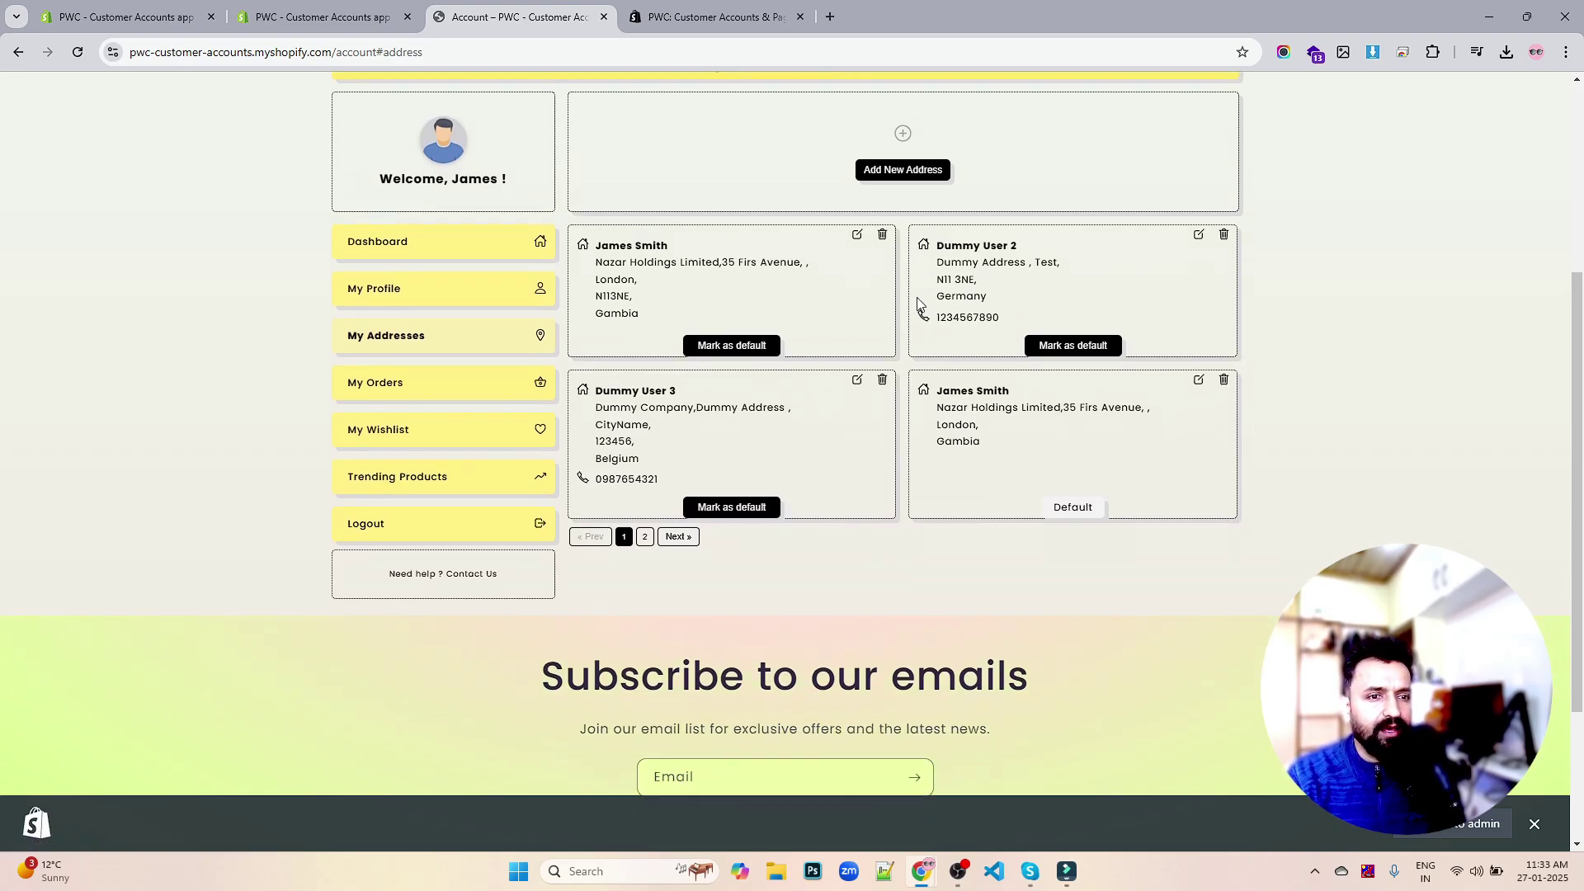
pyautogui.scroll(2, 355, 561)
# - Open My Orders, get the invoice for order #1003, and close its print preview
pyautogui.click(355, 561)
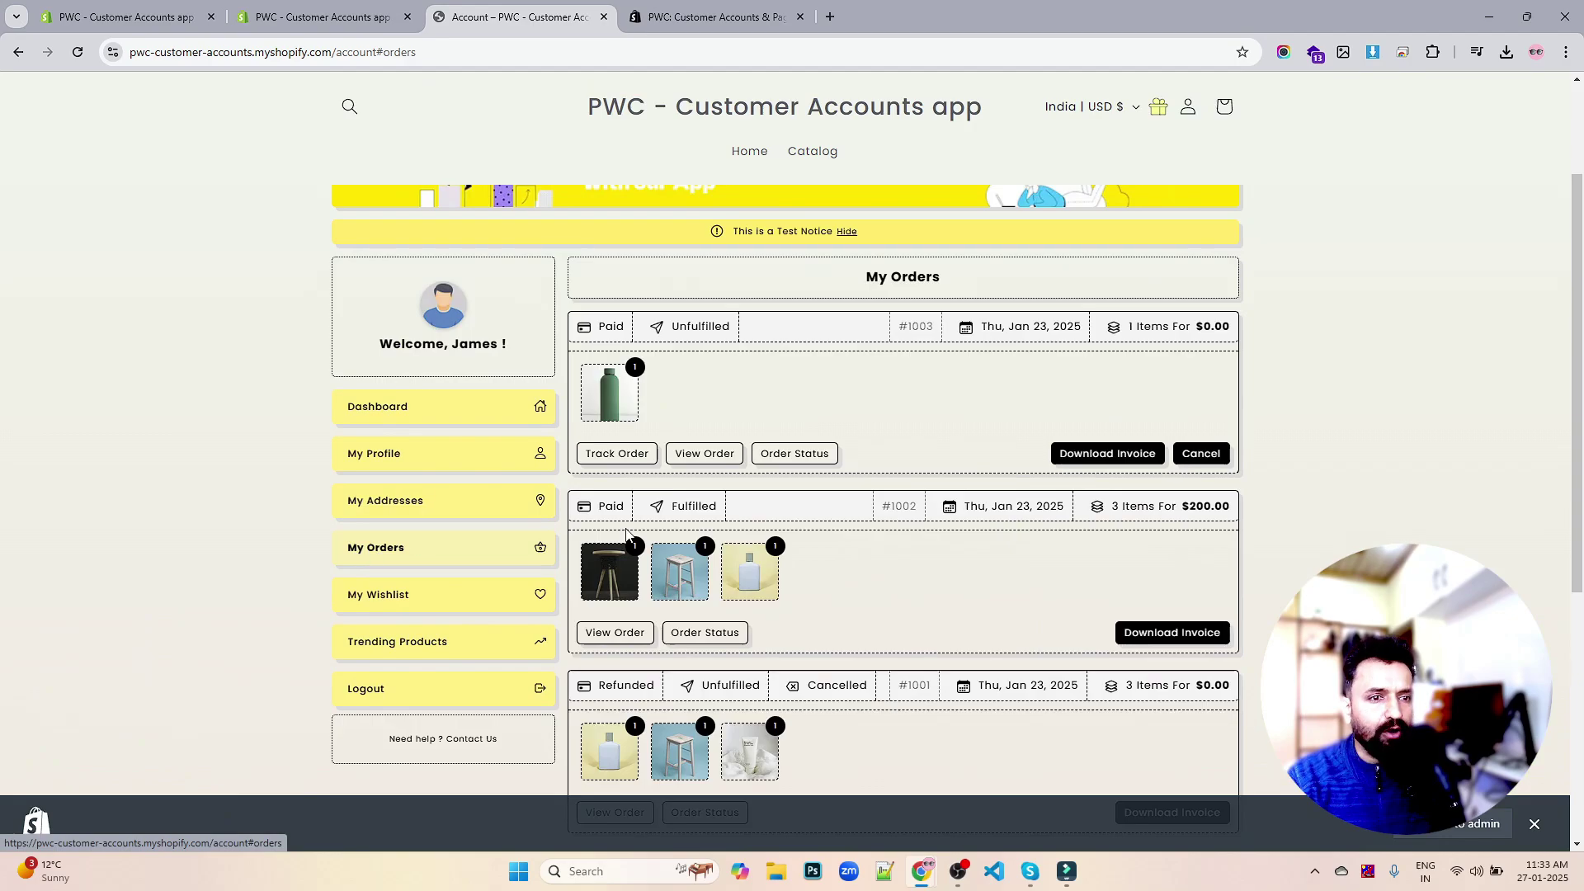
pyautogui.scroll(-1, 879, 417)
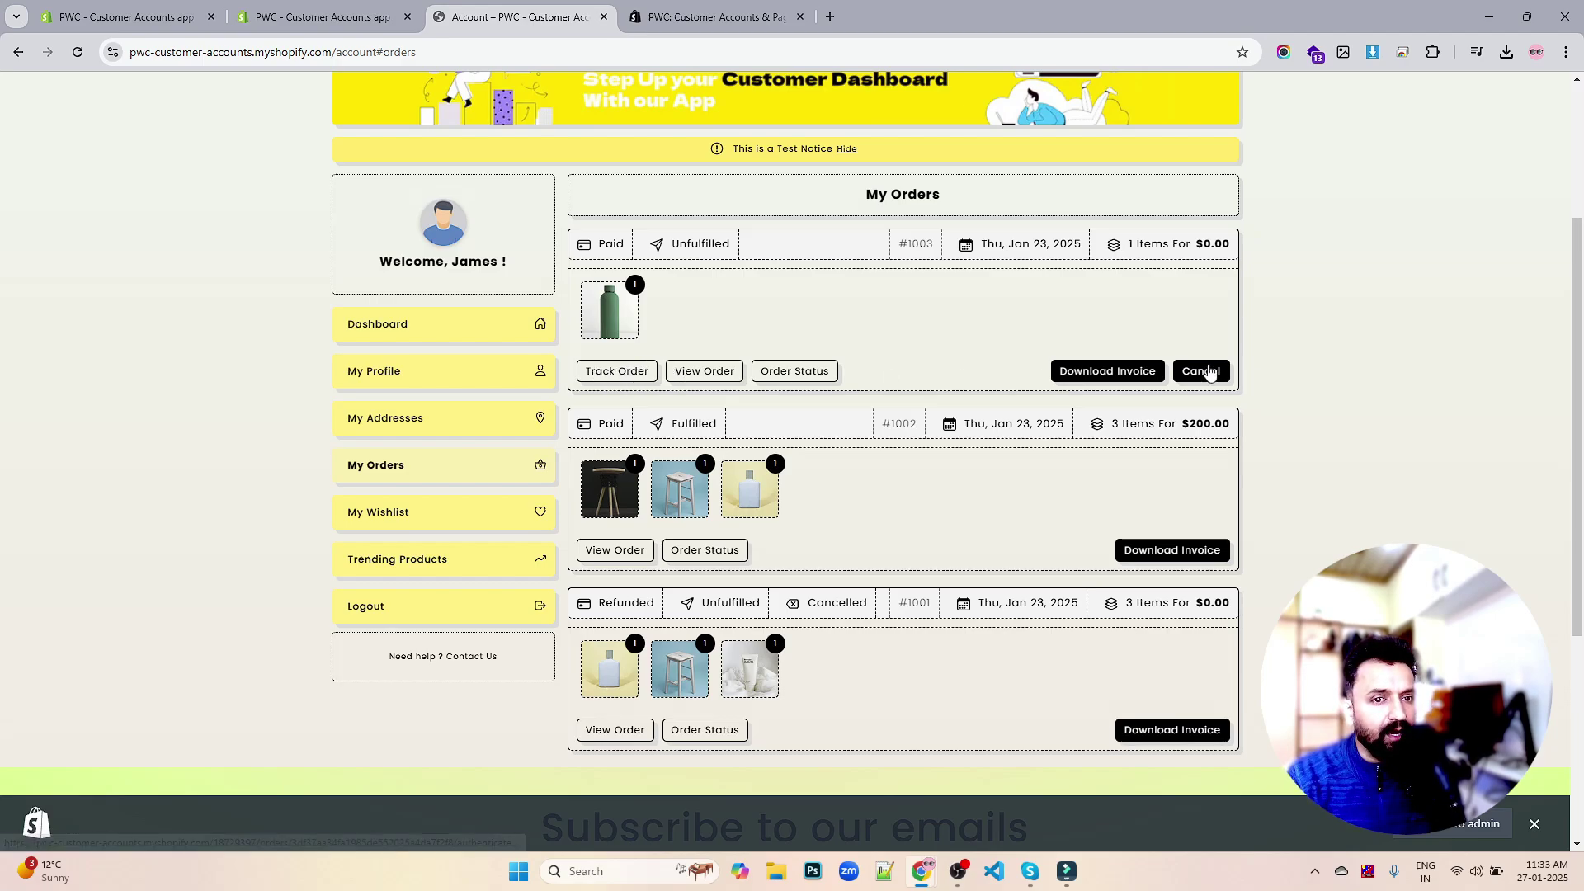
pyautogui.click(1128, 374)
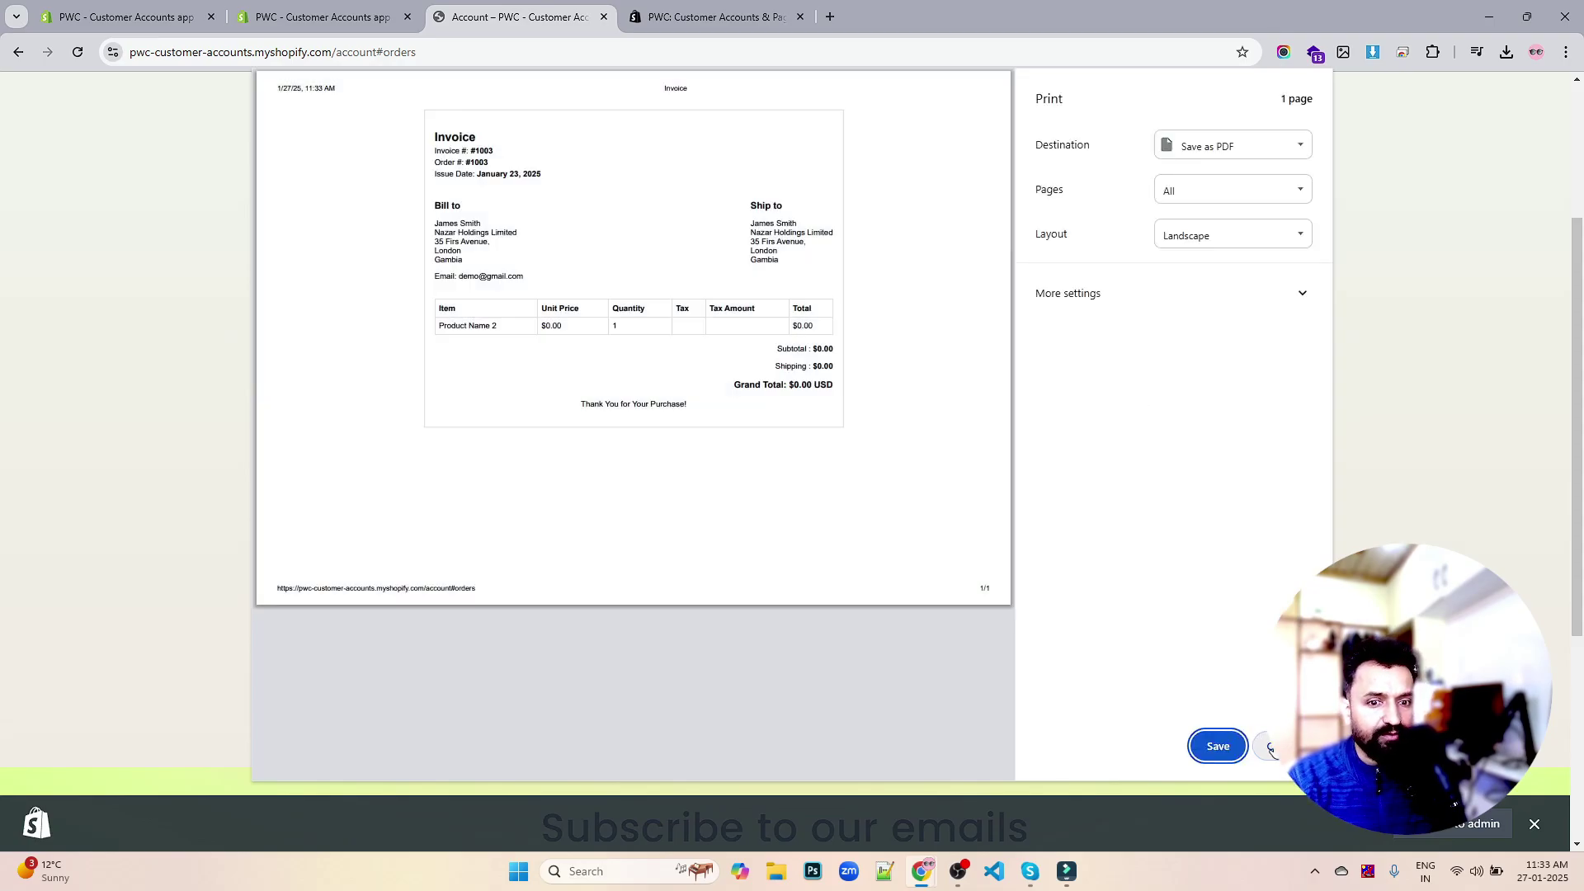
pyautogui.click(1271, 747)
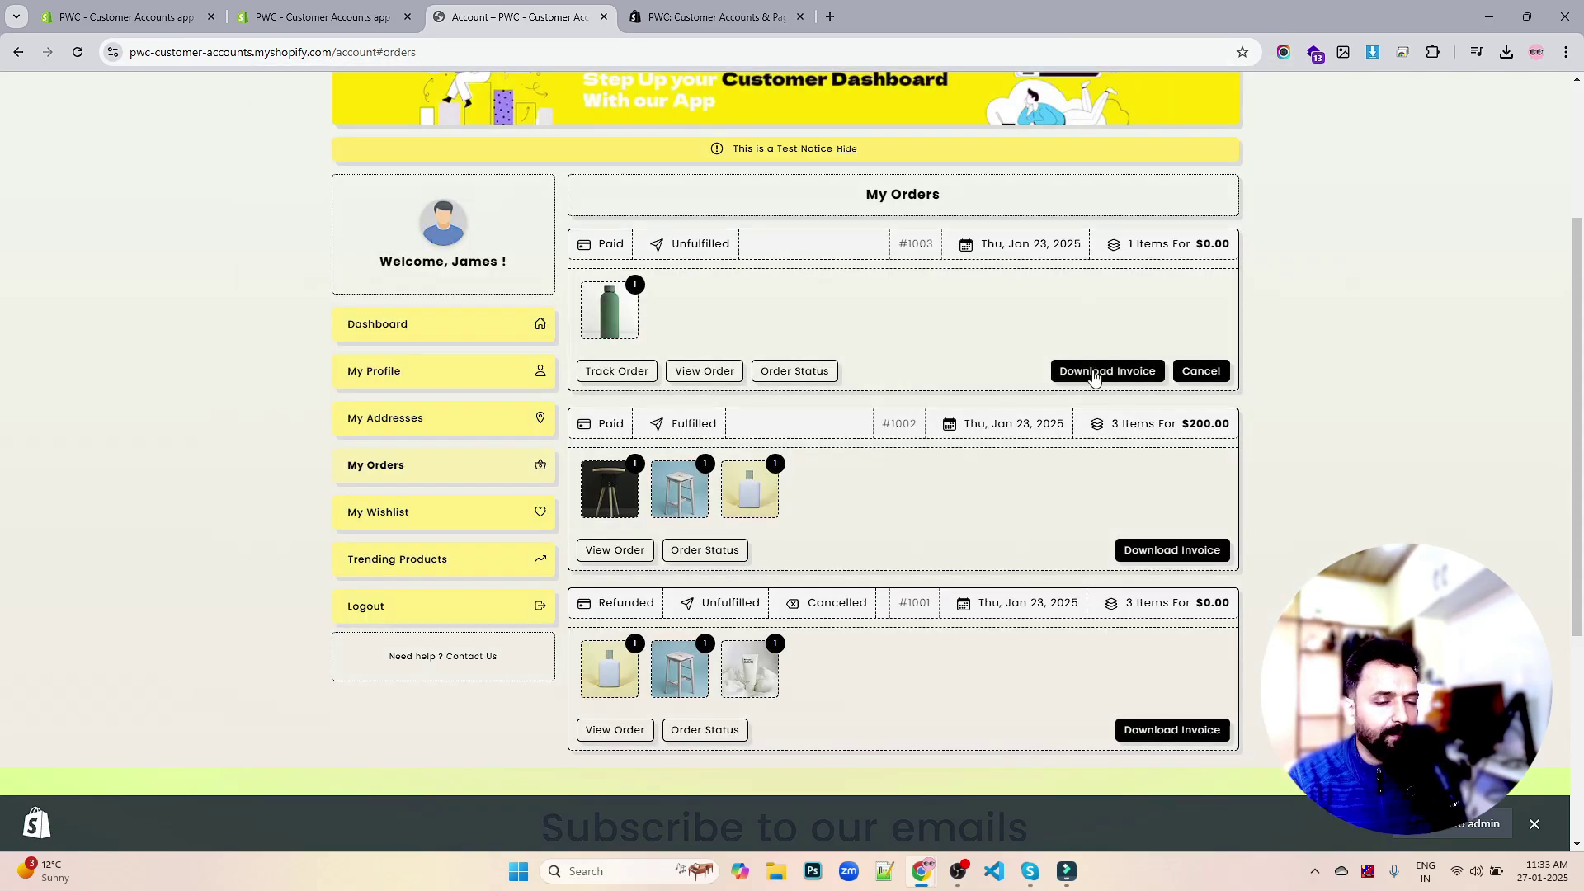
# - Expand order #1003's details, then collapse them again
pyautogui.click(726, 372)
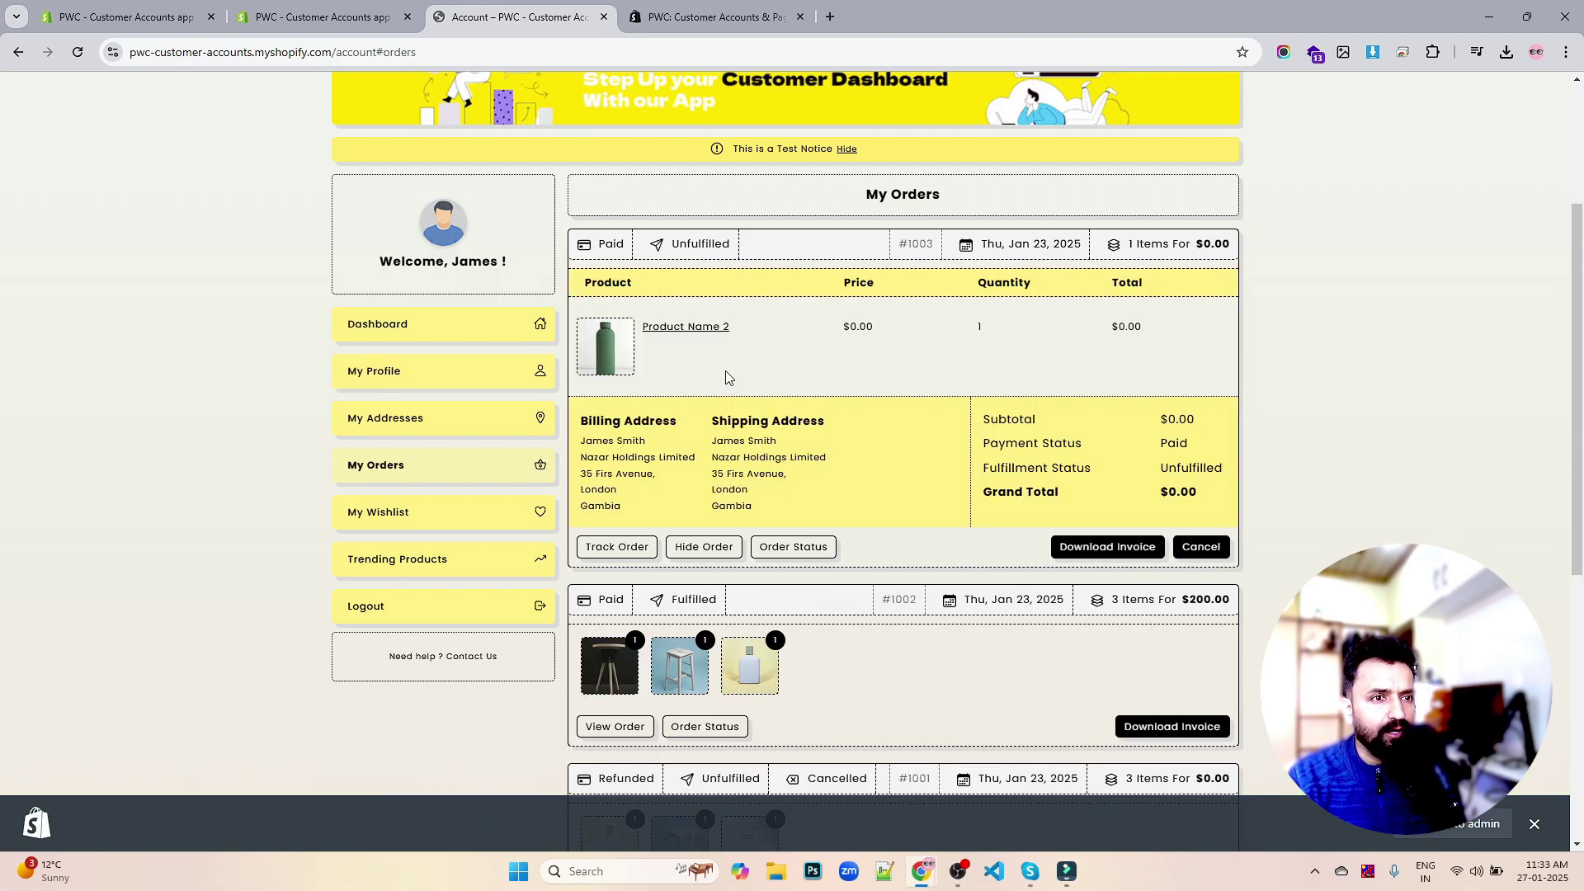
pyautogui.click(721, 545)
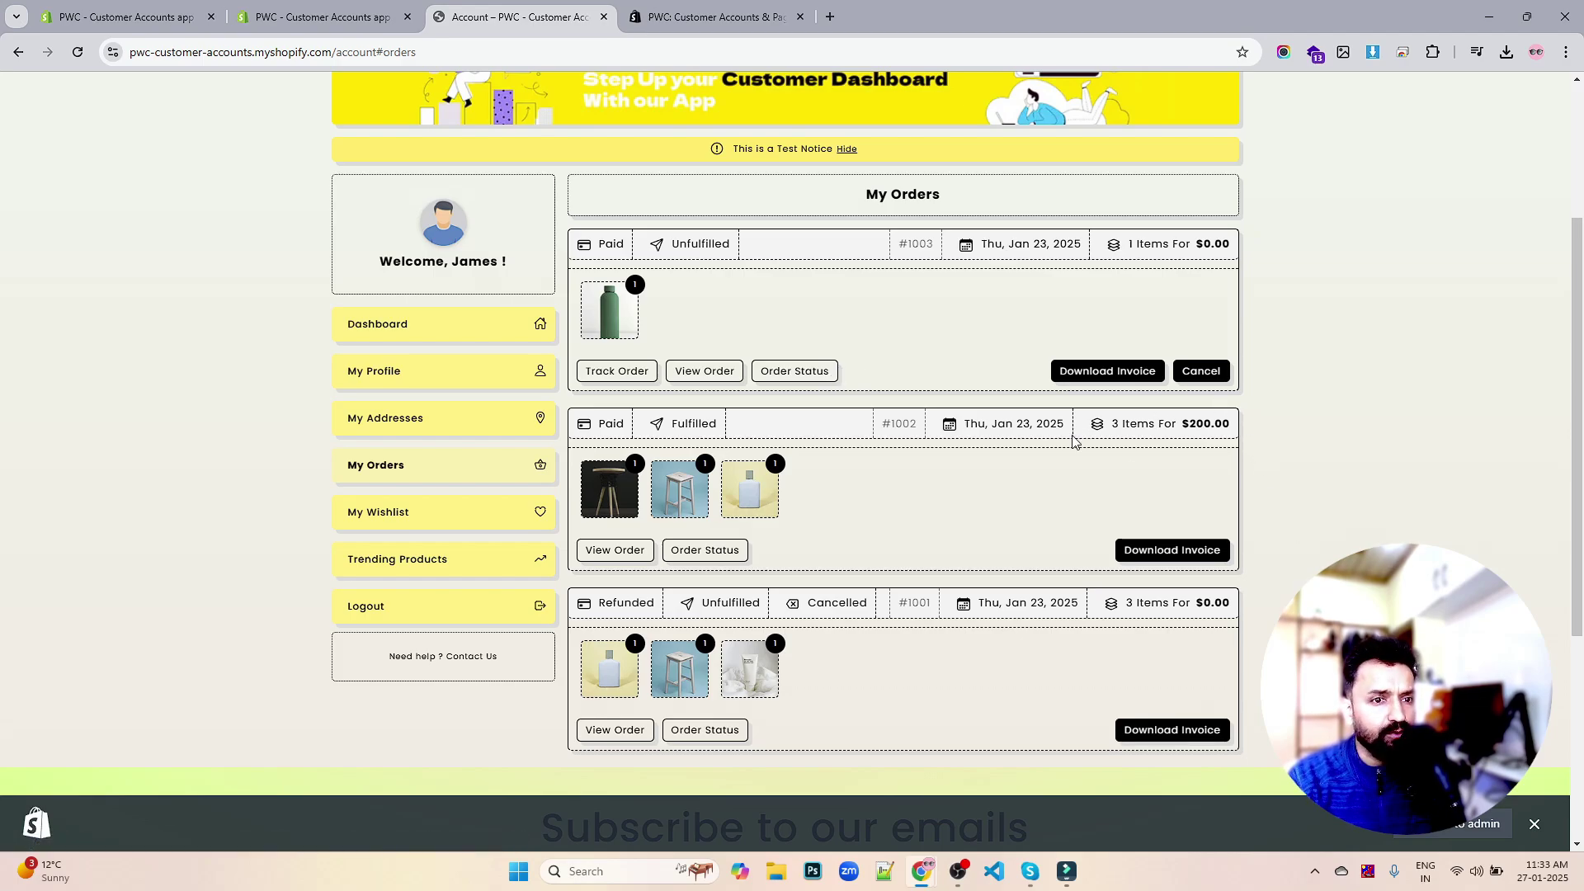
pyautogui.scroll(-1, 1075, 443)
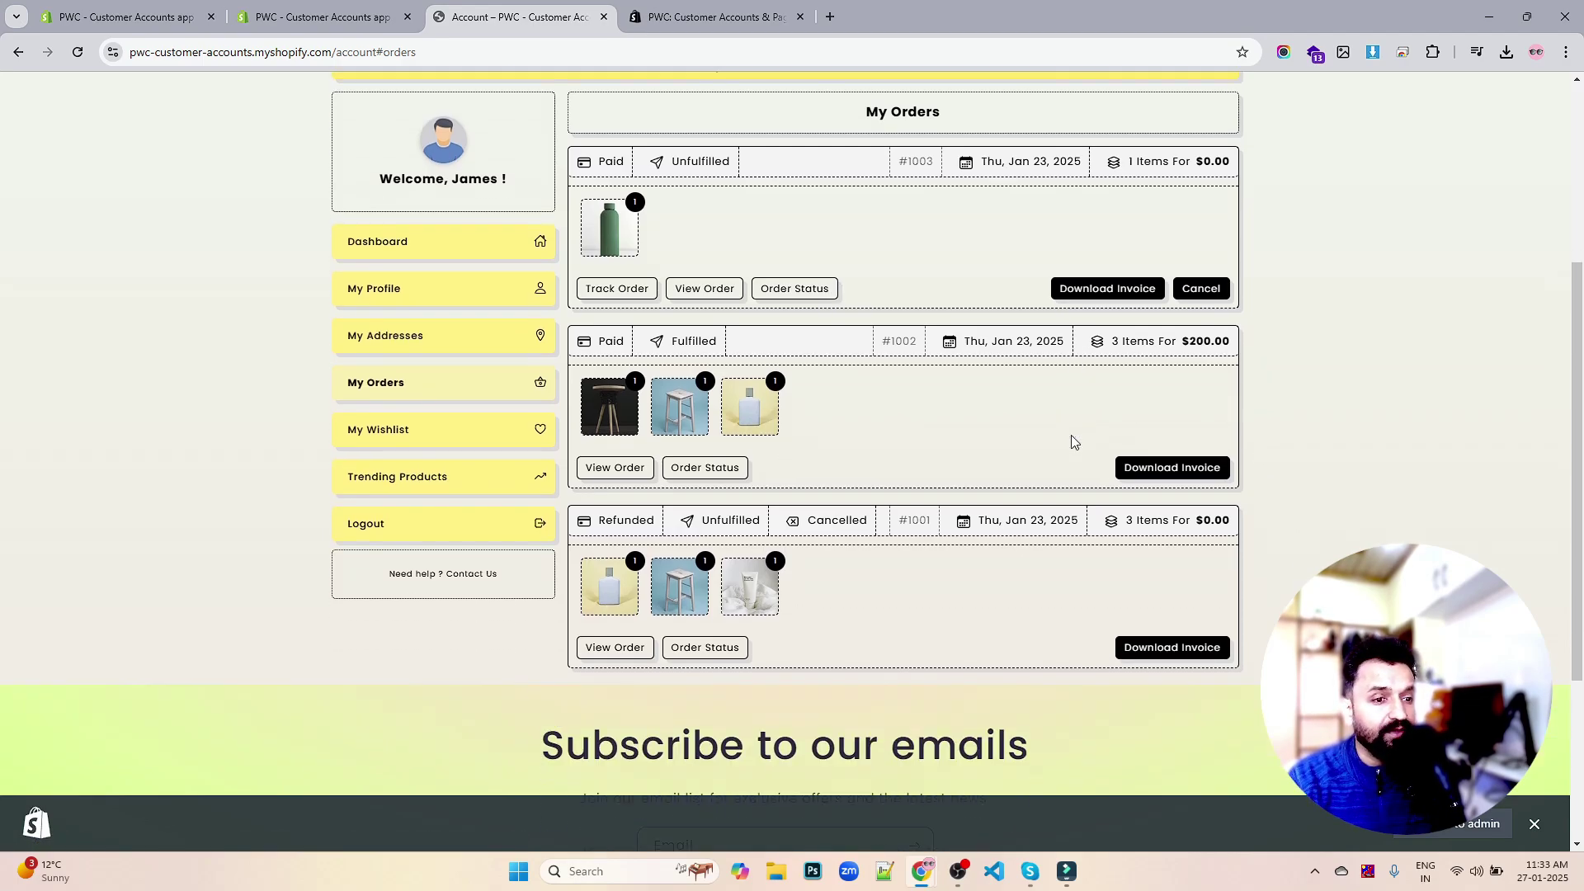
pyautogui.scroll(2, 1072, 443)
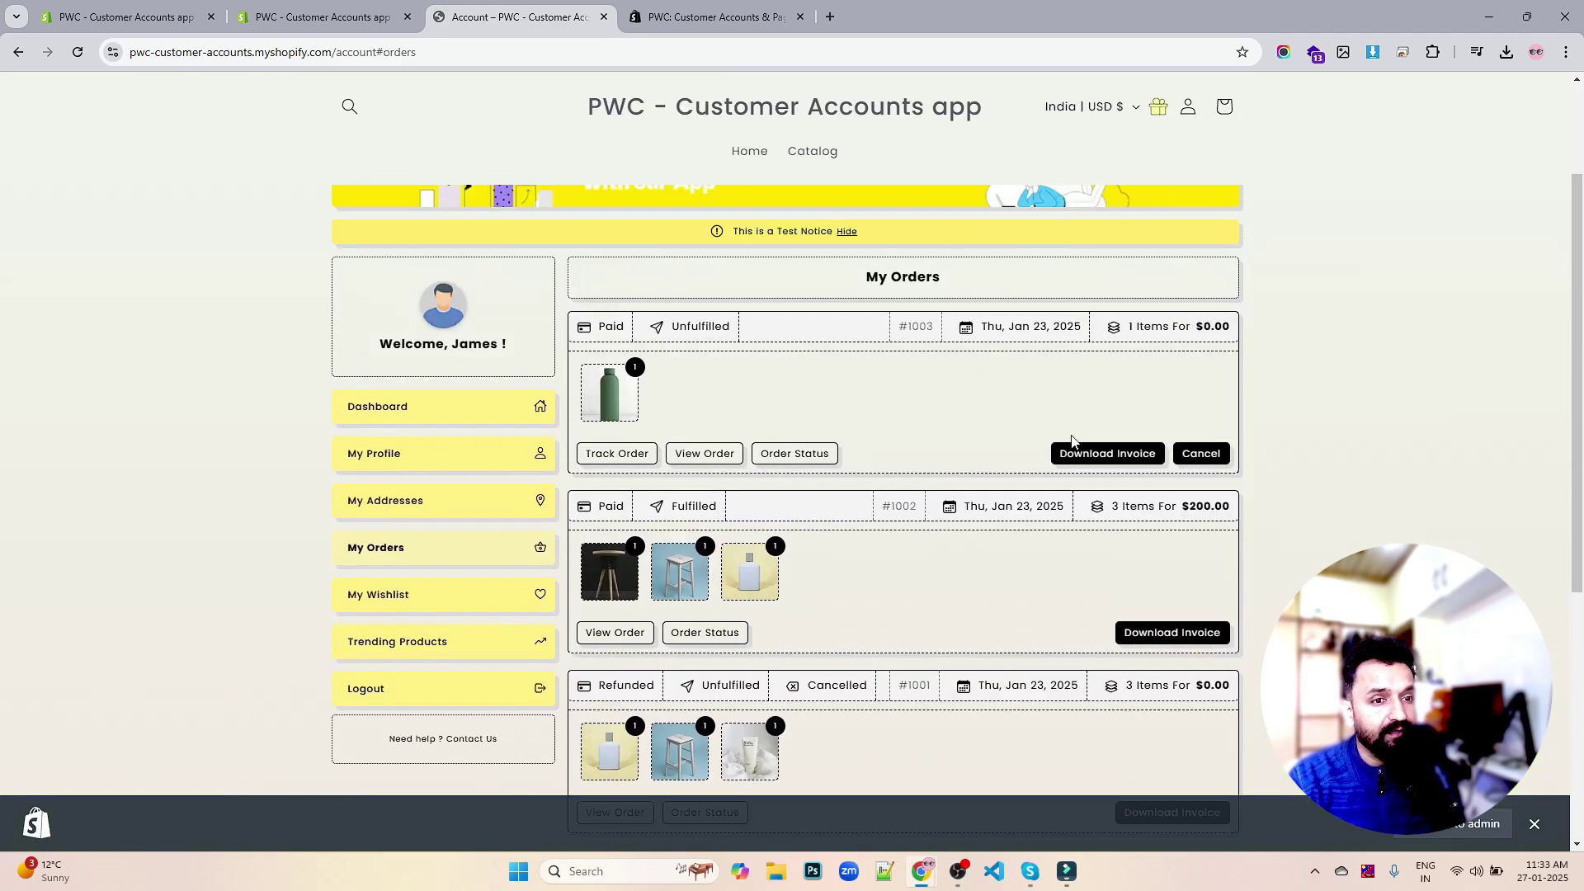
# - Start and dismiss cancelling order #1003, view My Wishlist, then return to admin Accounts Settings
pyautogui.click(1202, 456)
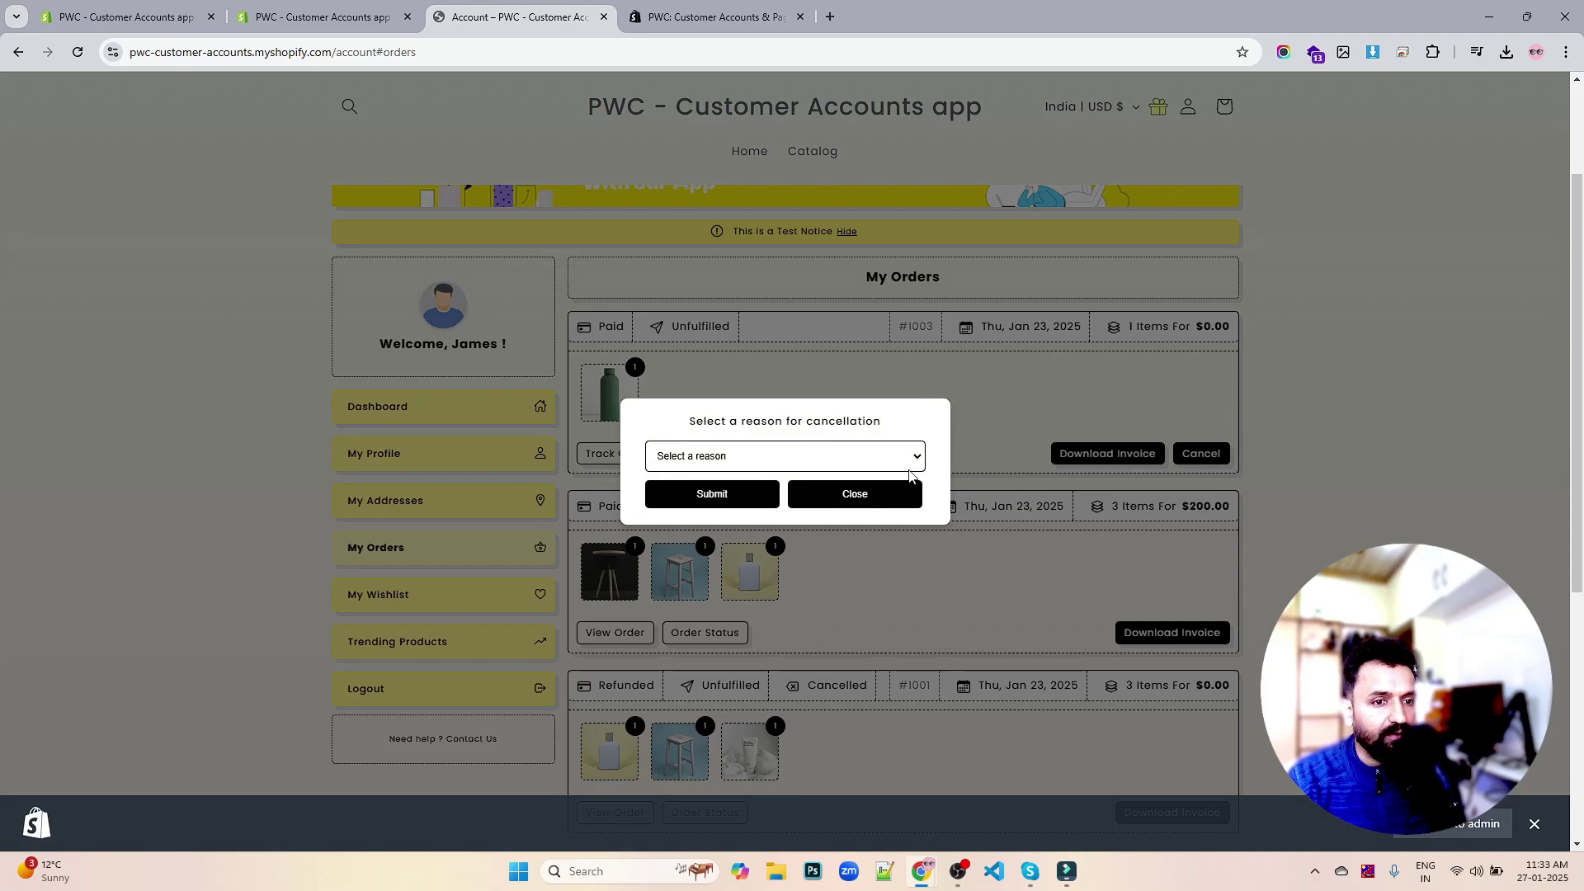
pyautogui.click(889, 498)
pyautogui.click(419, 592)
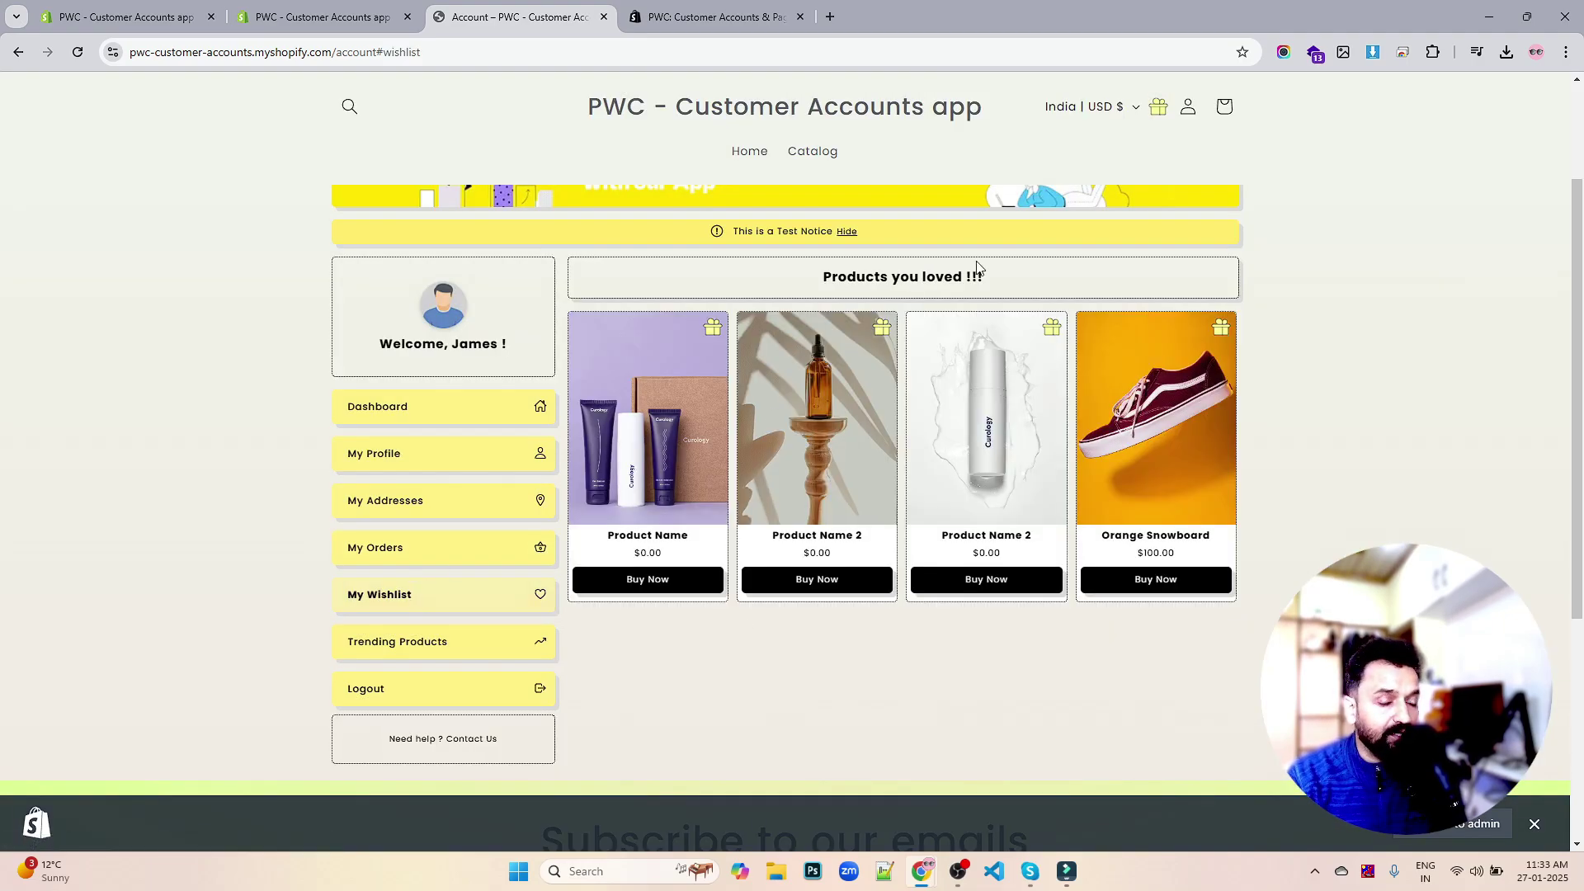
pyautogui.click(157, 17)
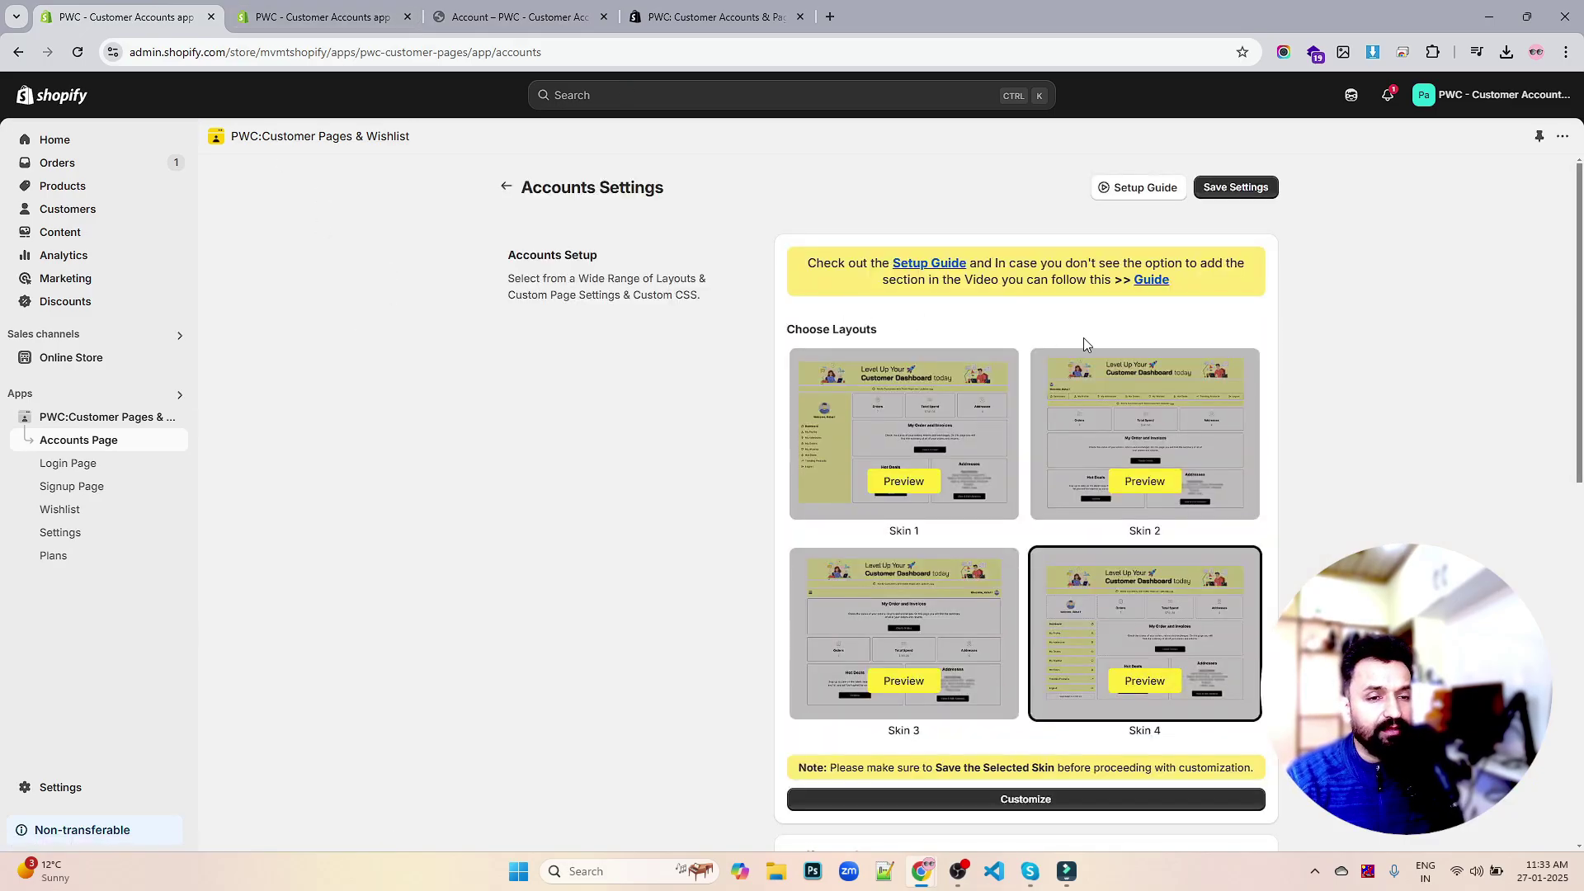
# - Preview the dashboard layouts Skin 1 through Skin 4, then close the preview
pyautogui.scroll(-2, 1083, 338)
pyautogui.scroll(2, 1084, 338)
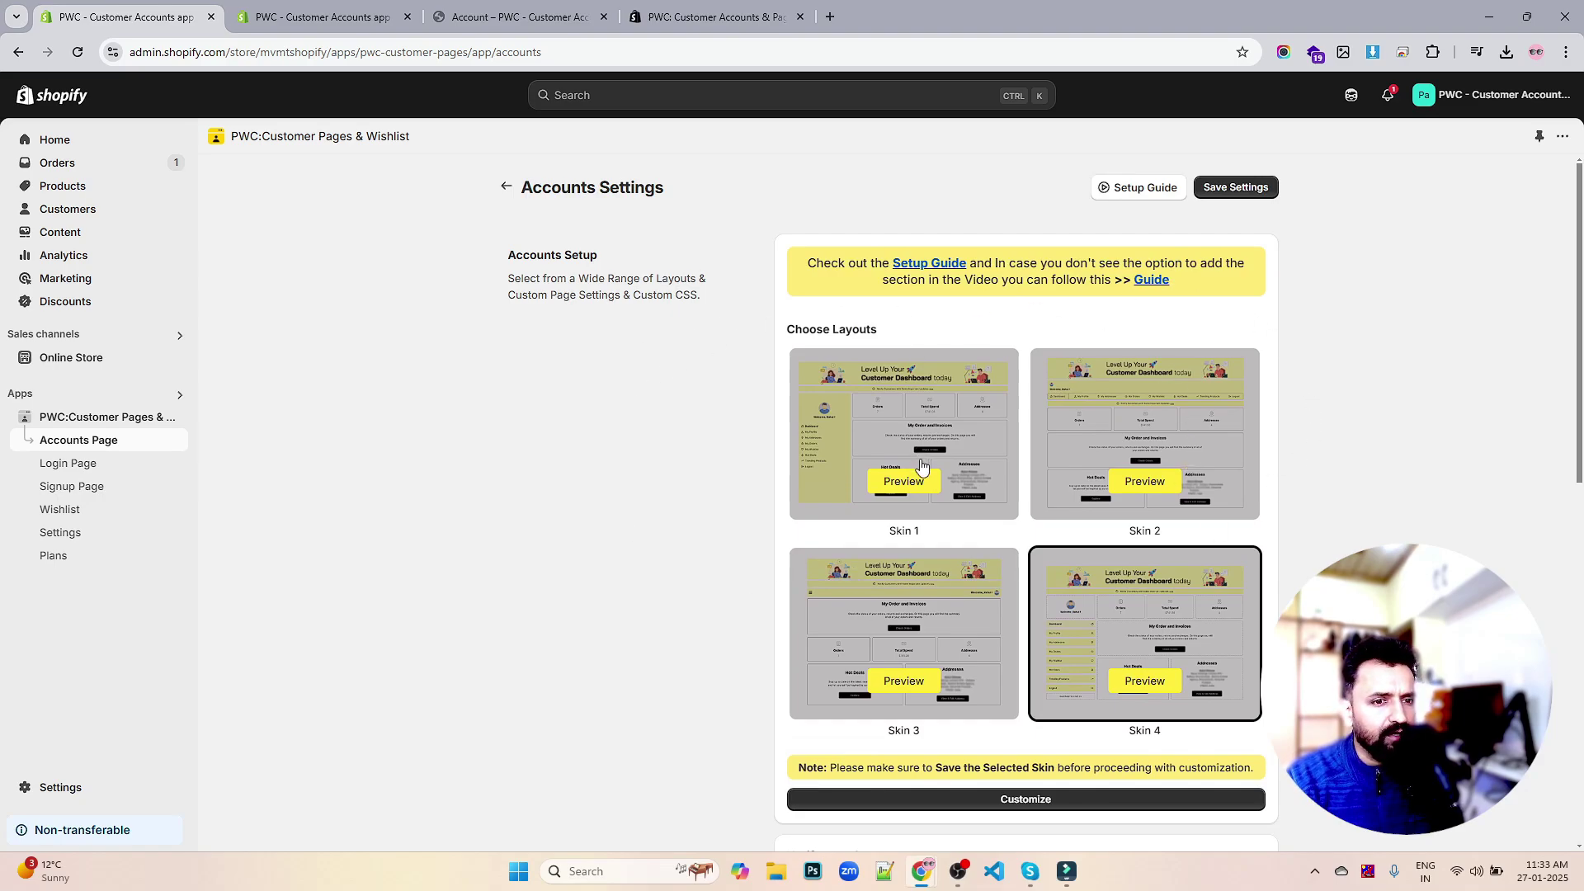
pyautogui.click(922, 481)
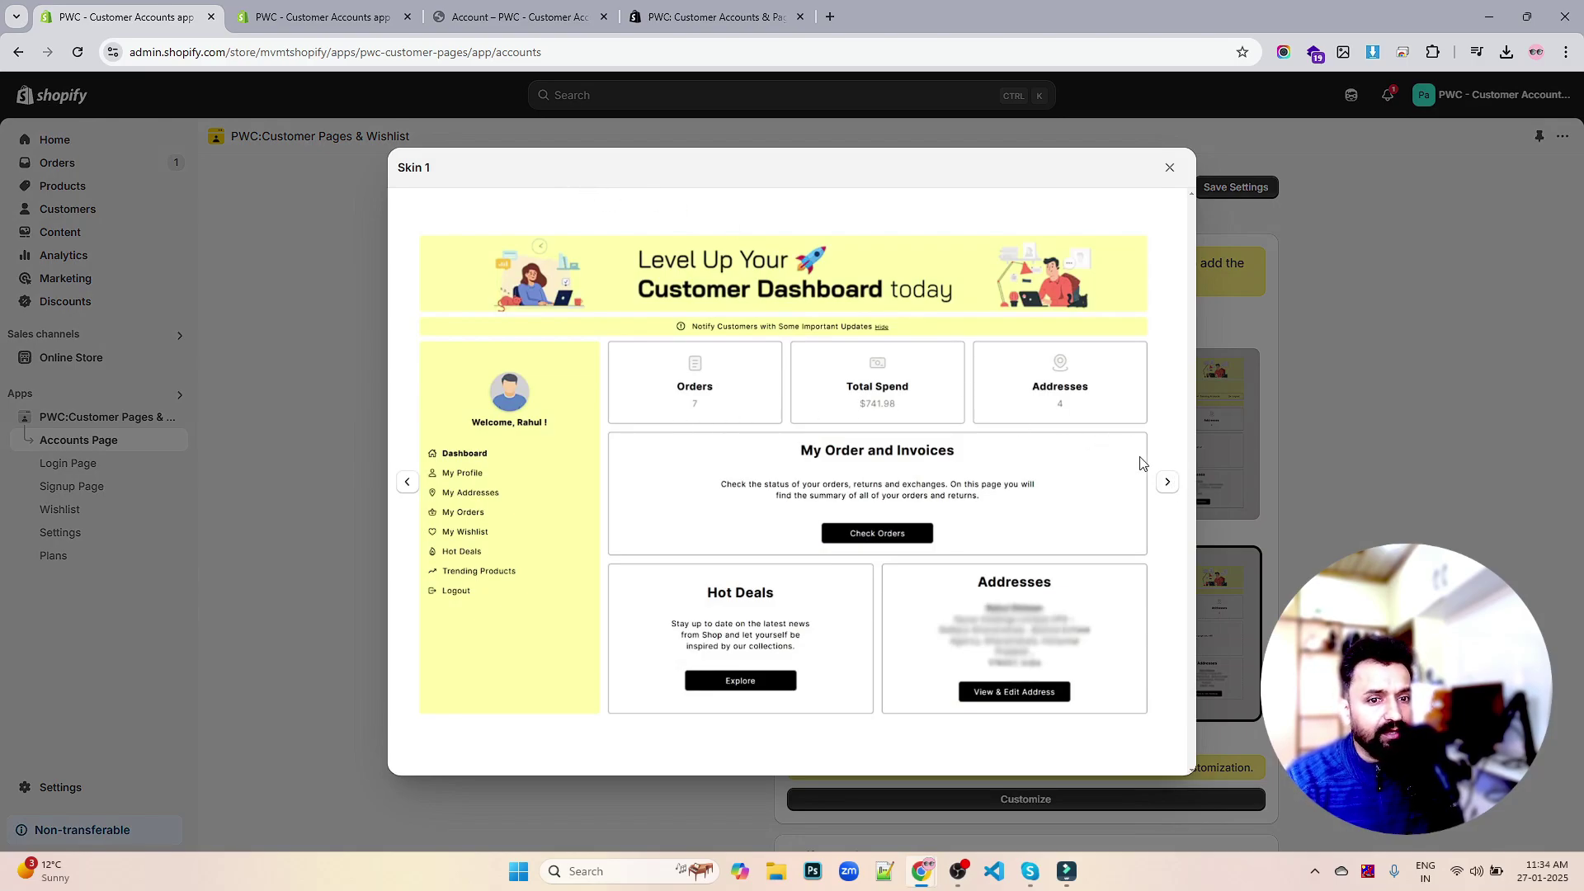
pyautogui.click(1177, 489)
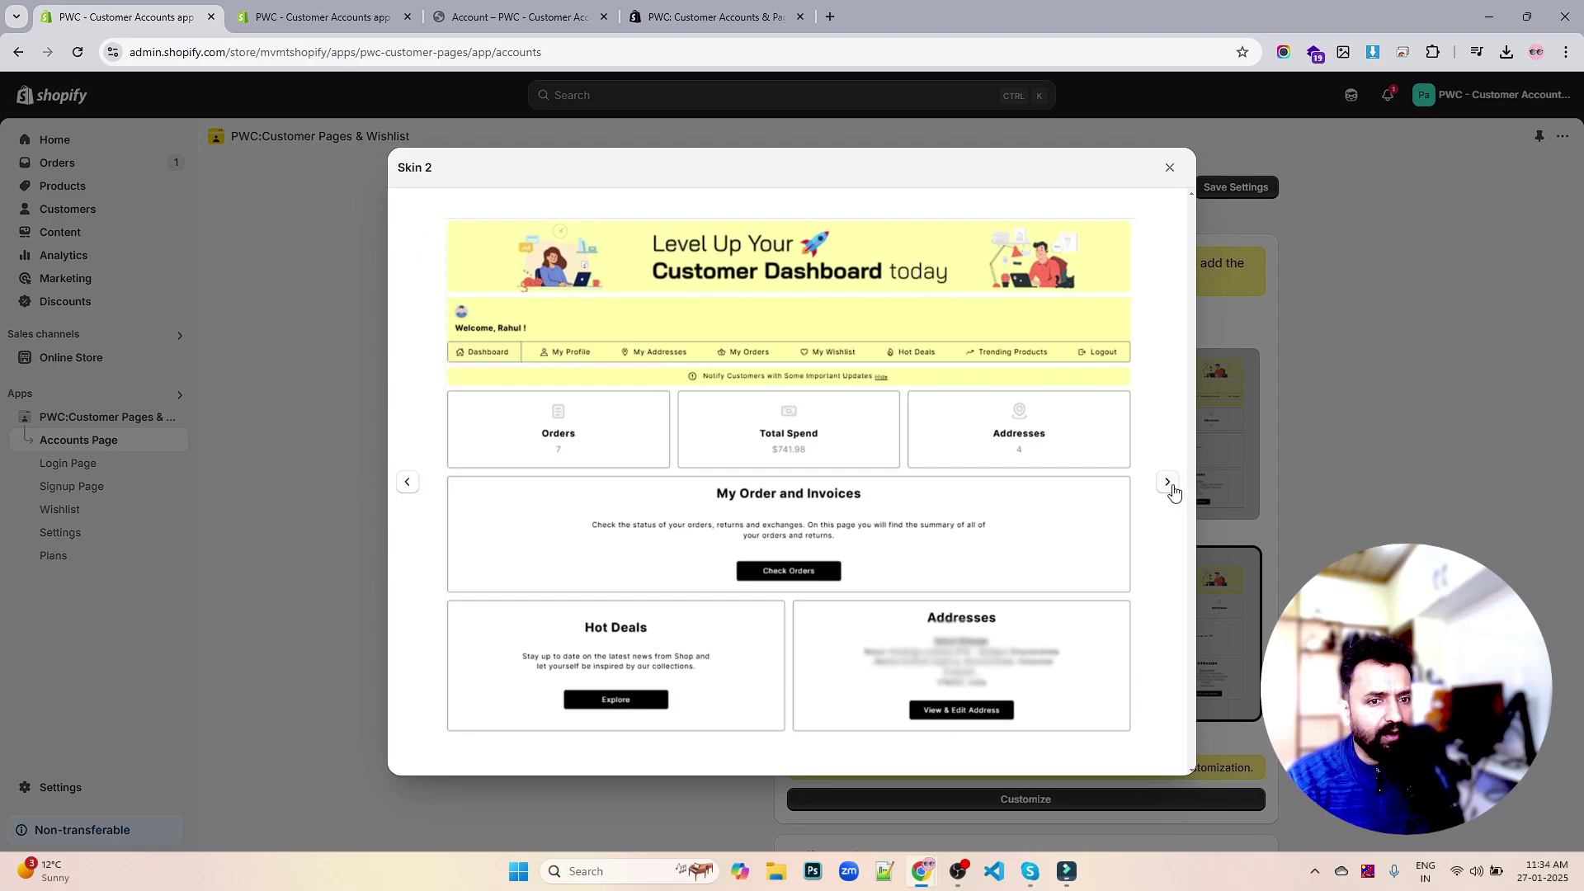
pyautogui.click(1175, 491)
pyautogui.click(1175, 491)
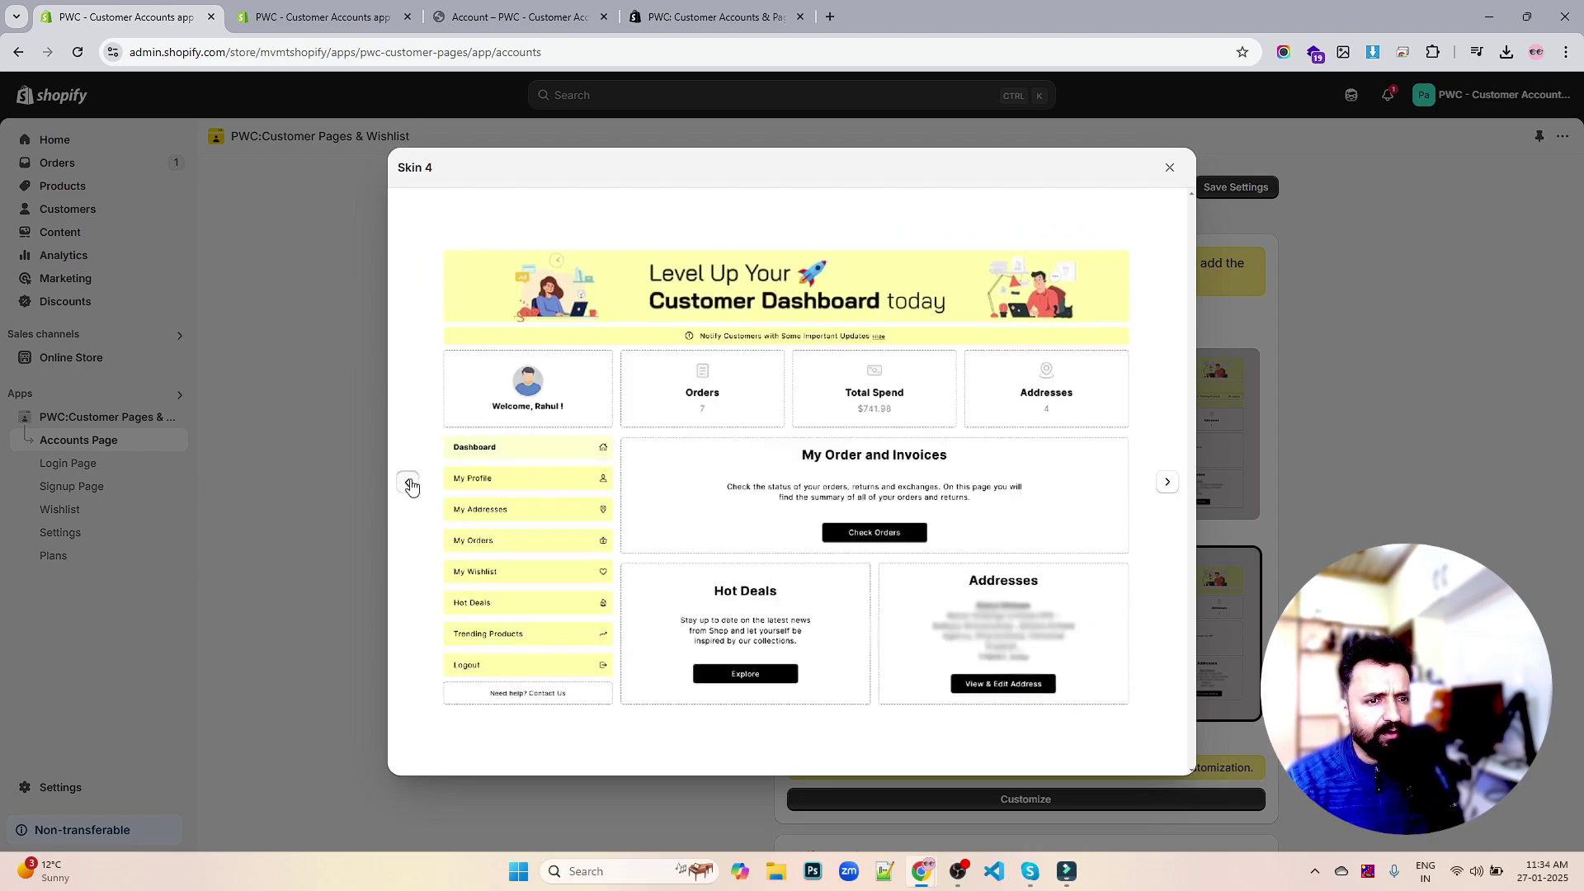
pyautogui.click(410, 485)
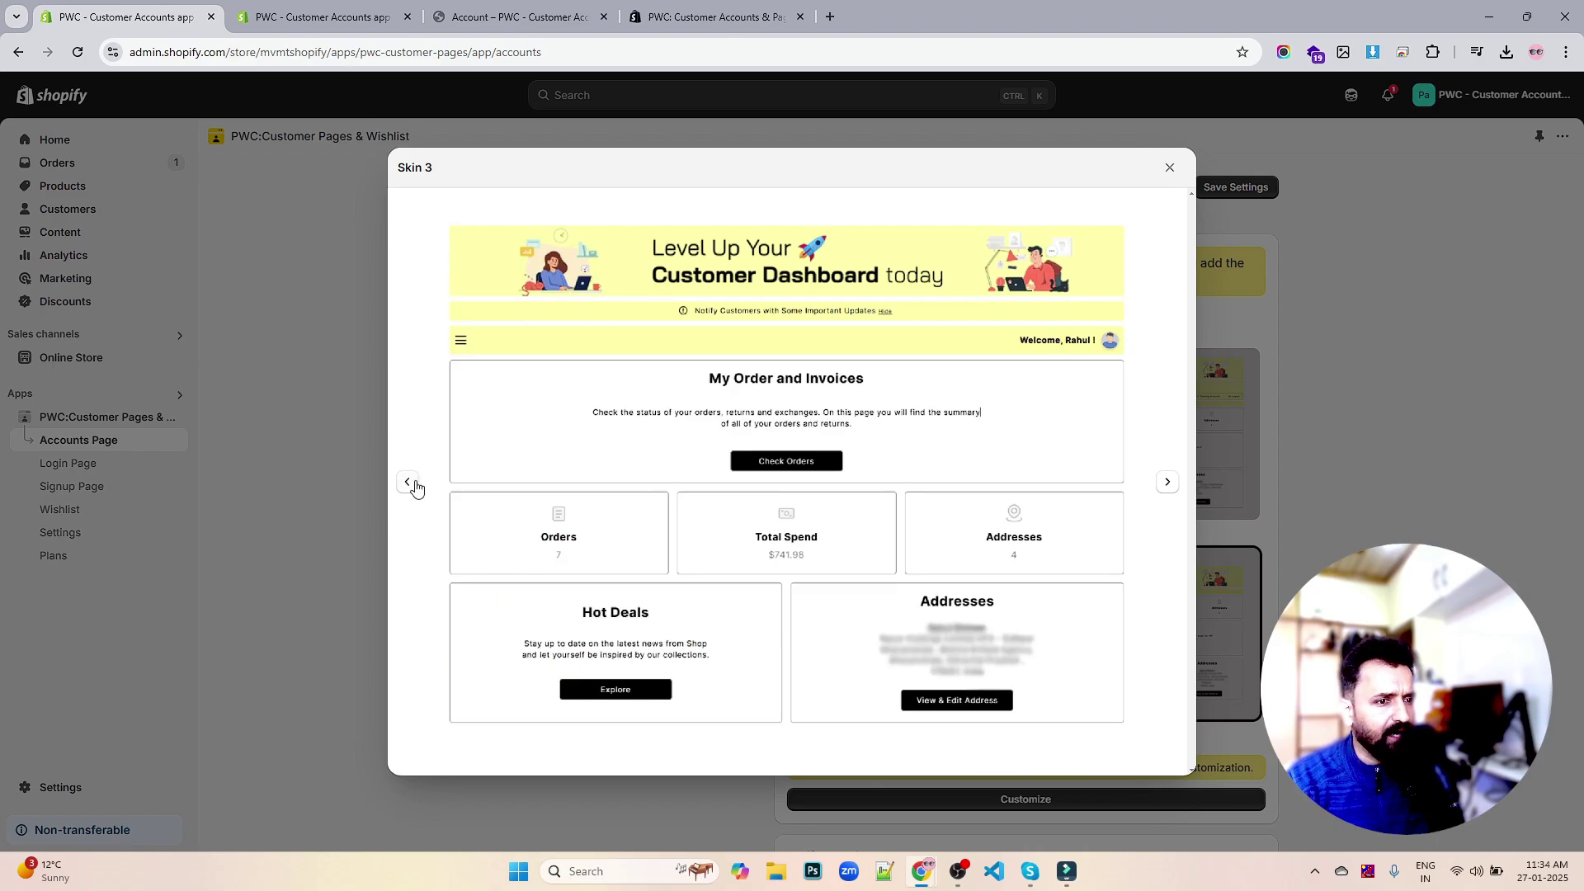
pyautogui.click(409, 485)
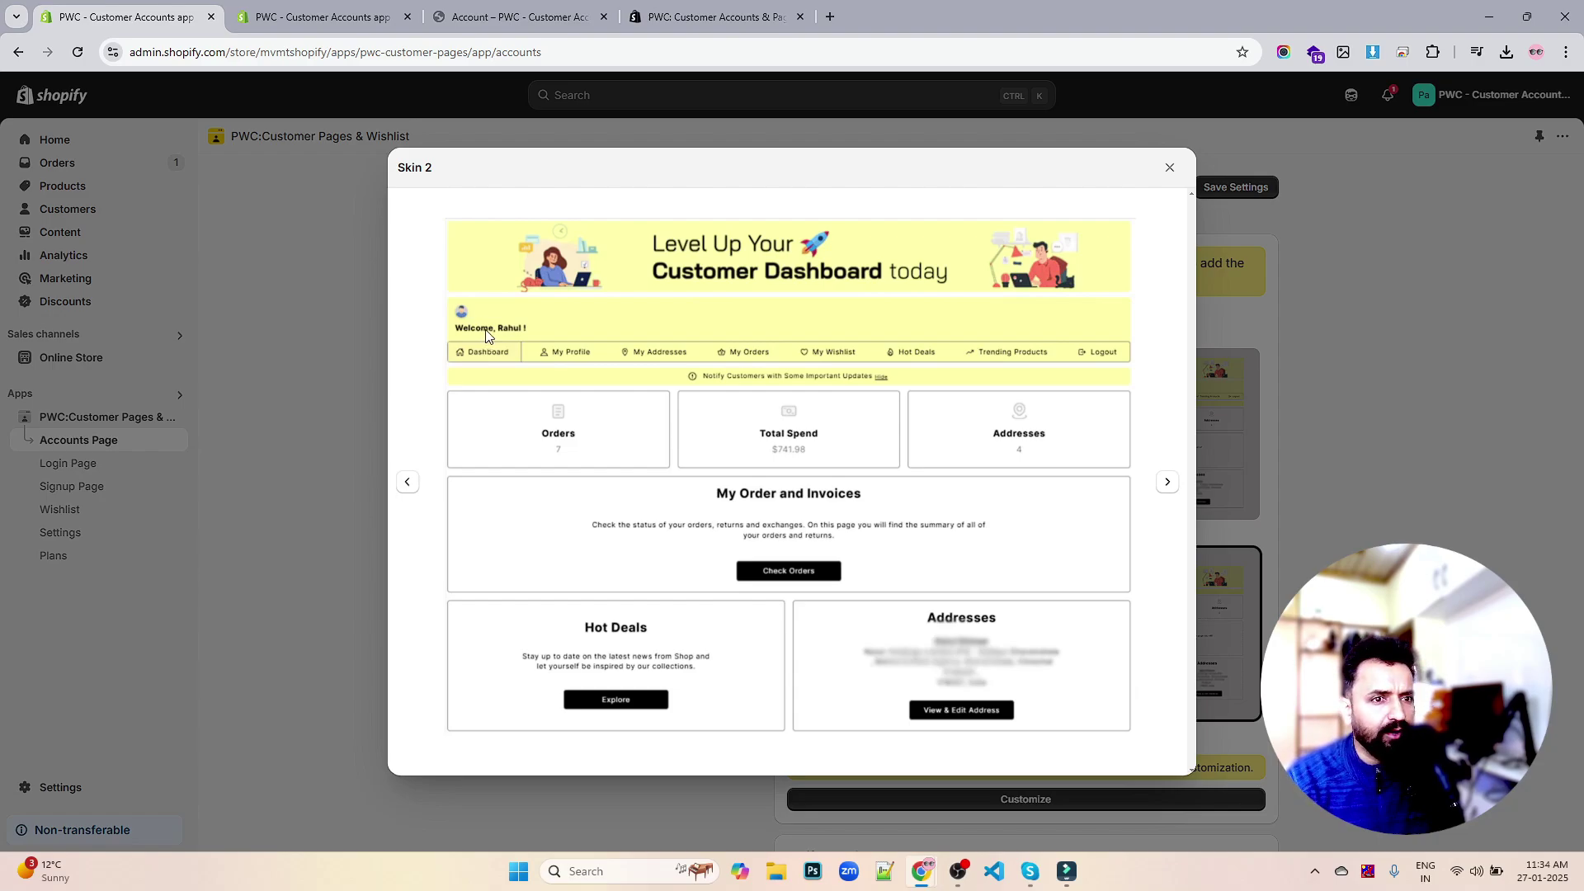
pyautogui.click(1170, 168)
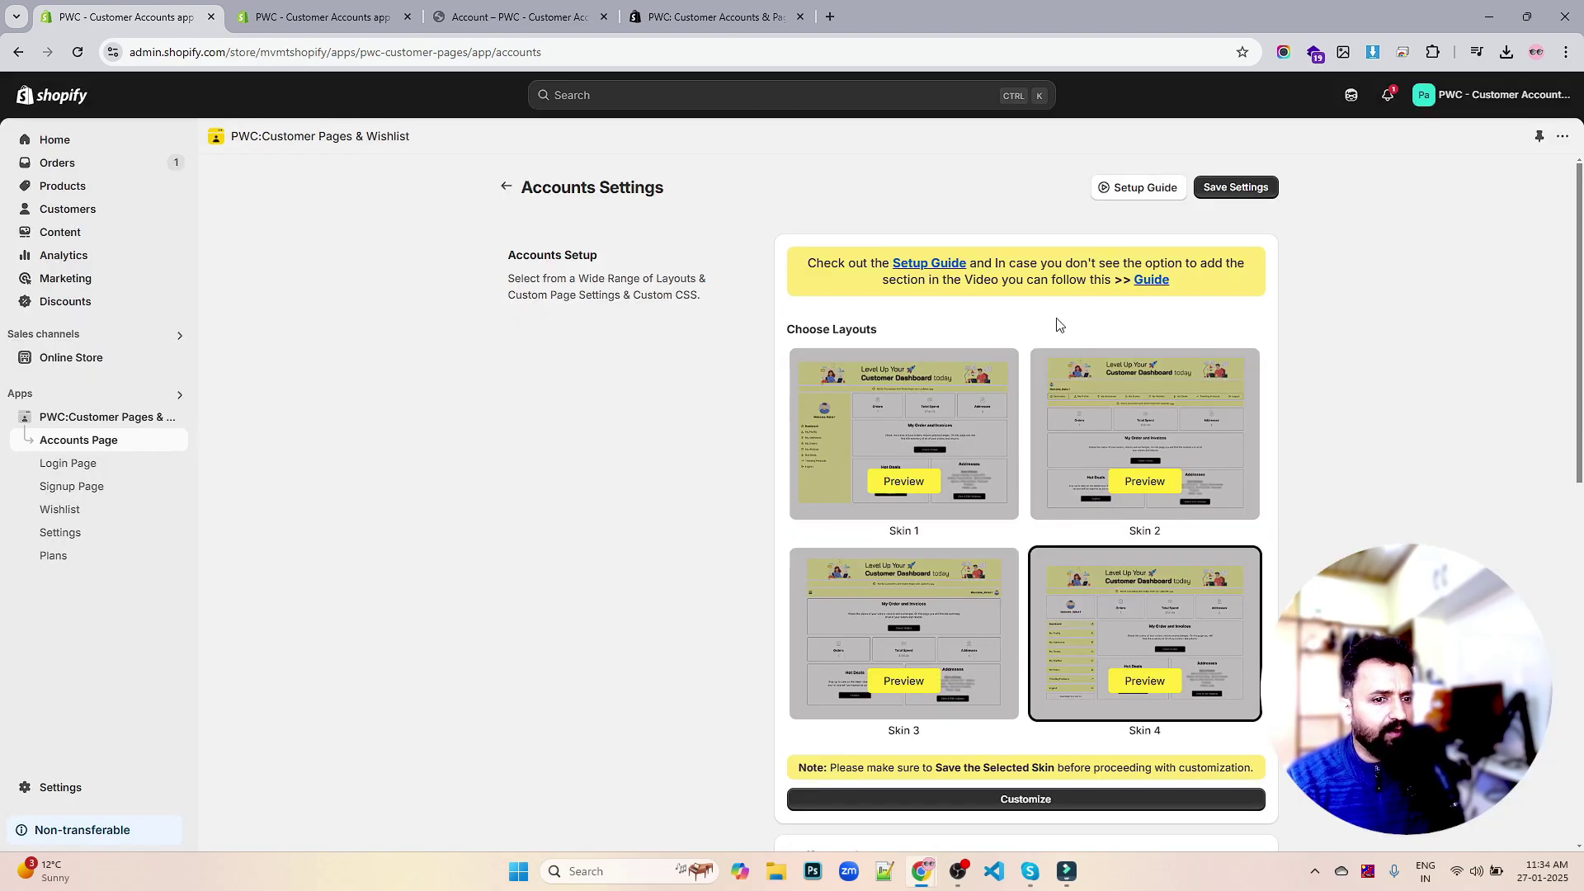
# - Switch back to the storefront account's wishlist page
pyautogui.scroll(-5, 1056, 322)
pyautogui.scroll(5, 1055, 347)
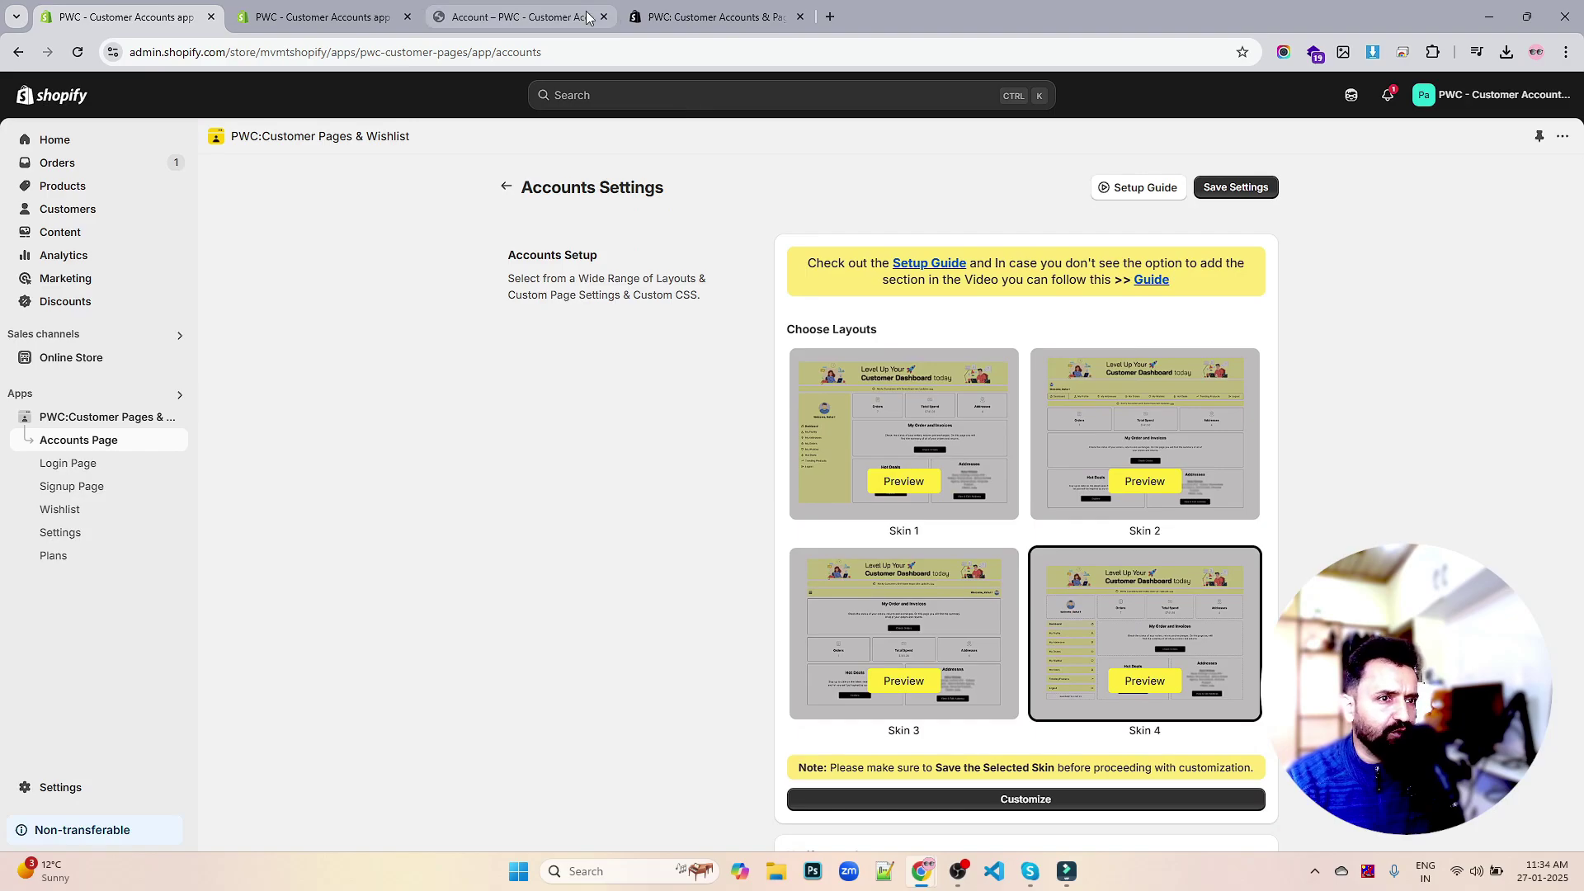
pyautogui.click(587, 16)
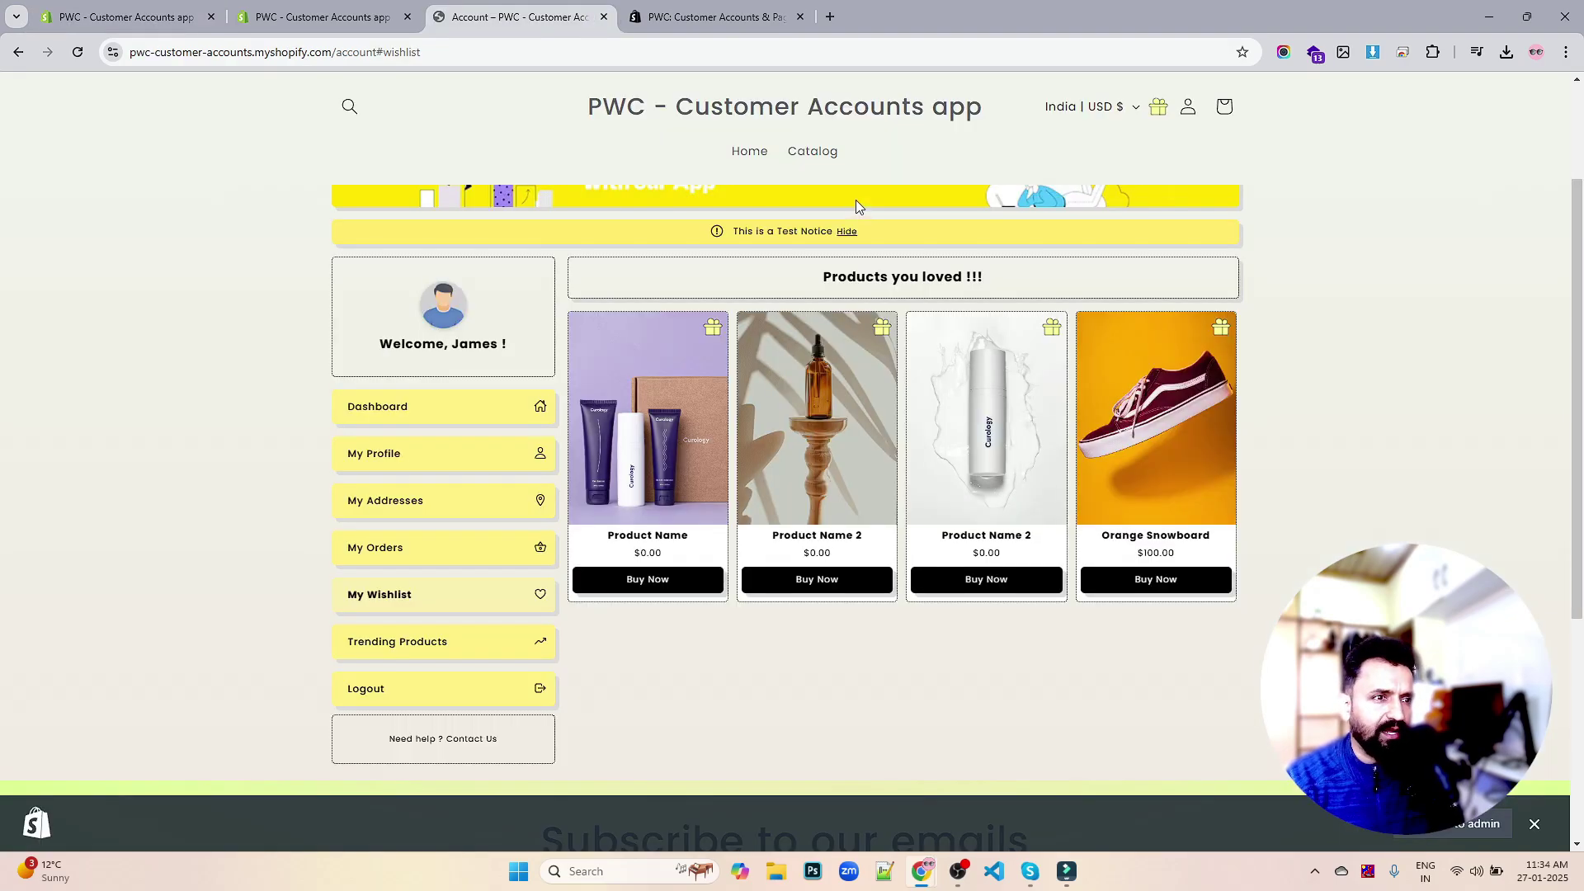
# - Scroll admin Accounts Settings down to the notification, dashboard, address and order options
pyautogui.click(161, 12)
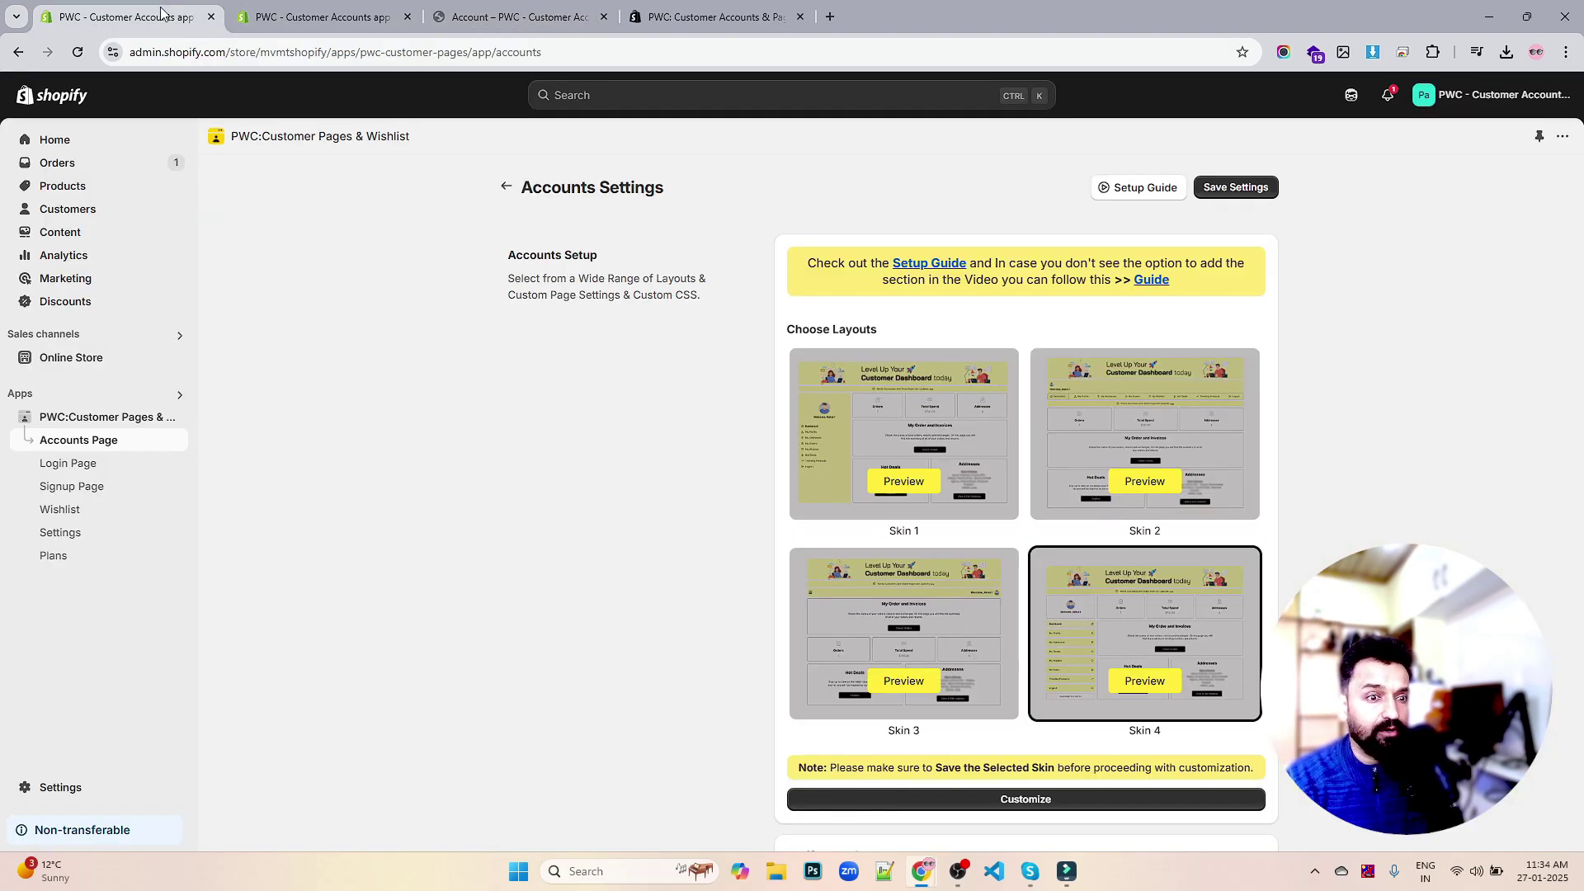
pyautogui.scroll(-4, 997, 277)
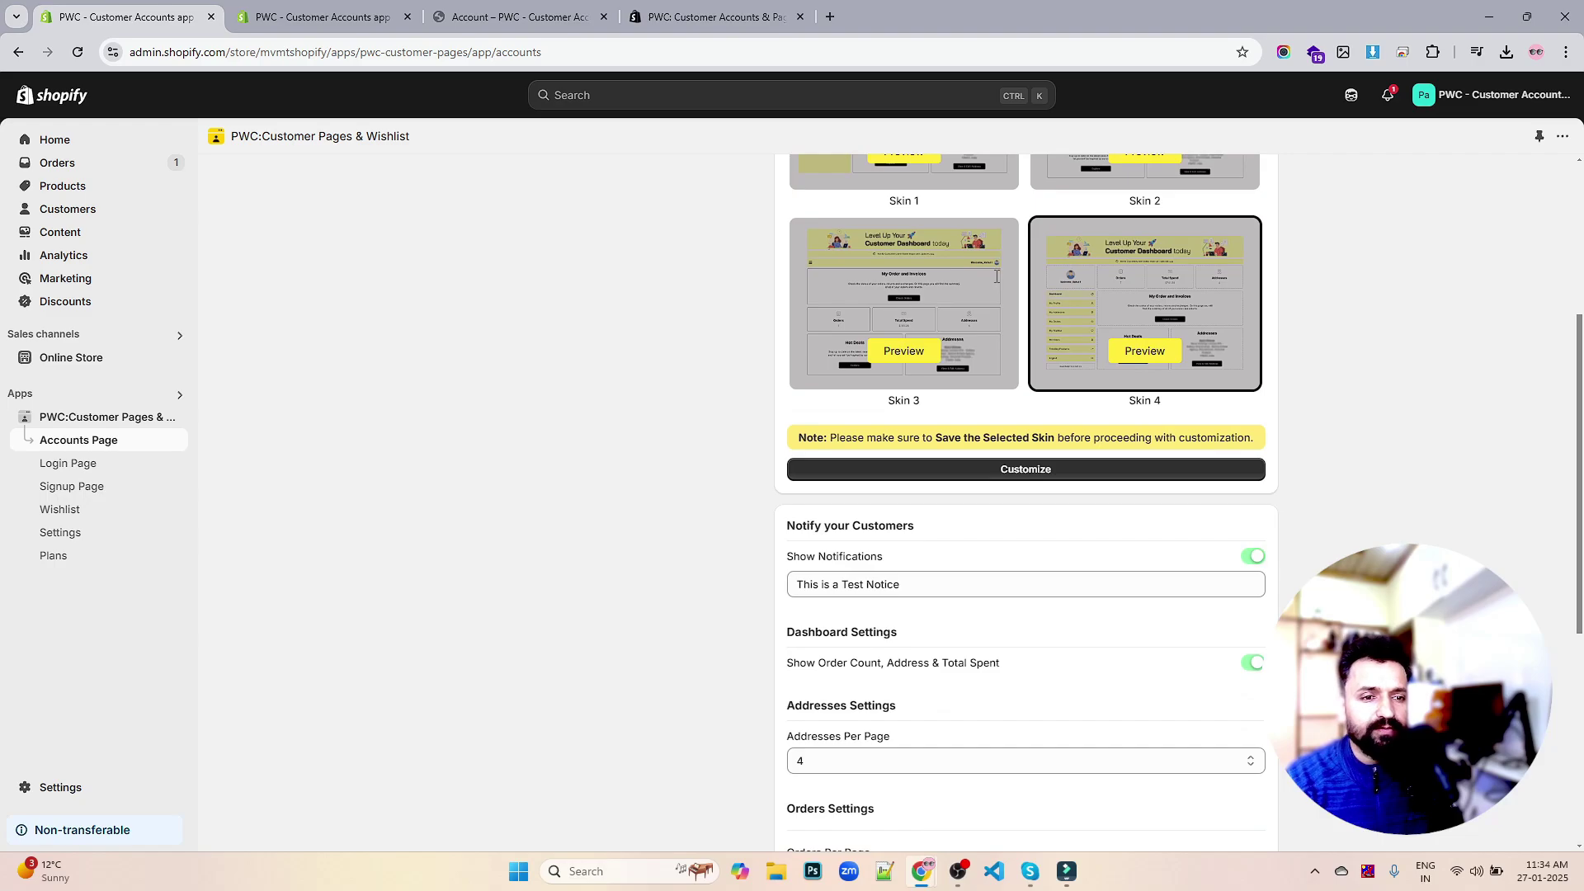
pyautogui.scroll(-2, 980, 307)
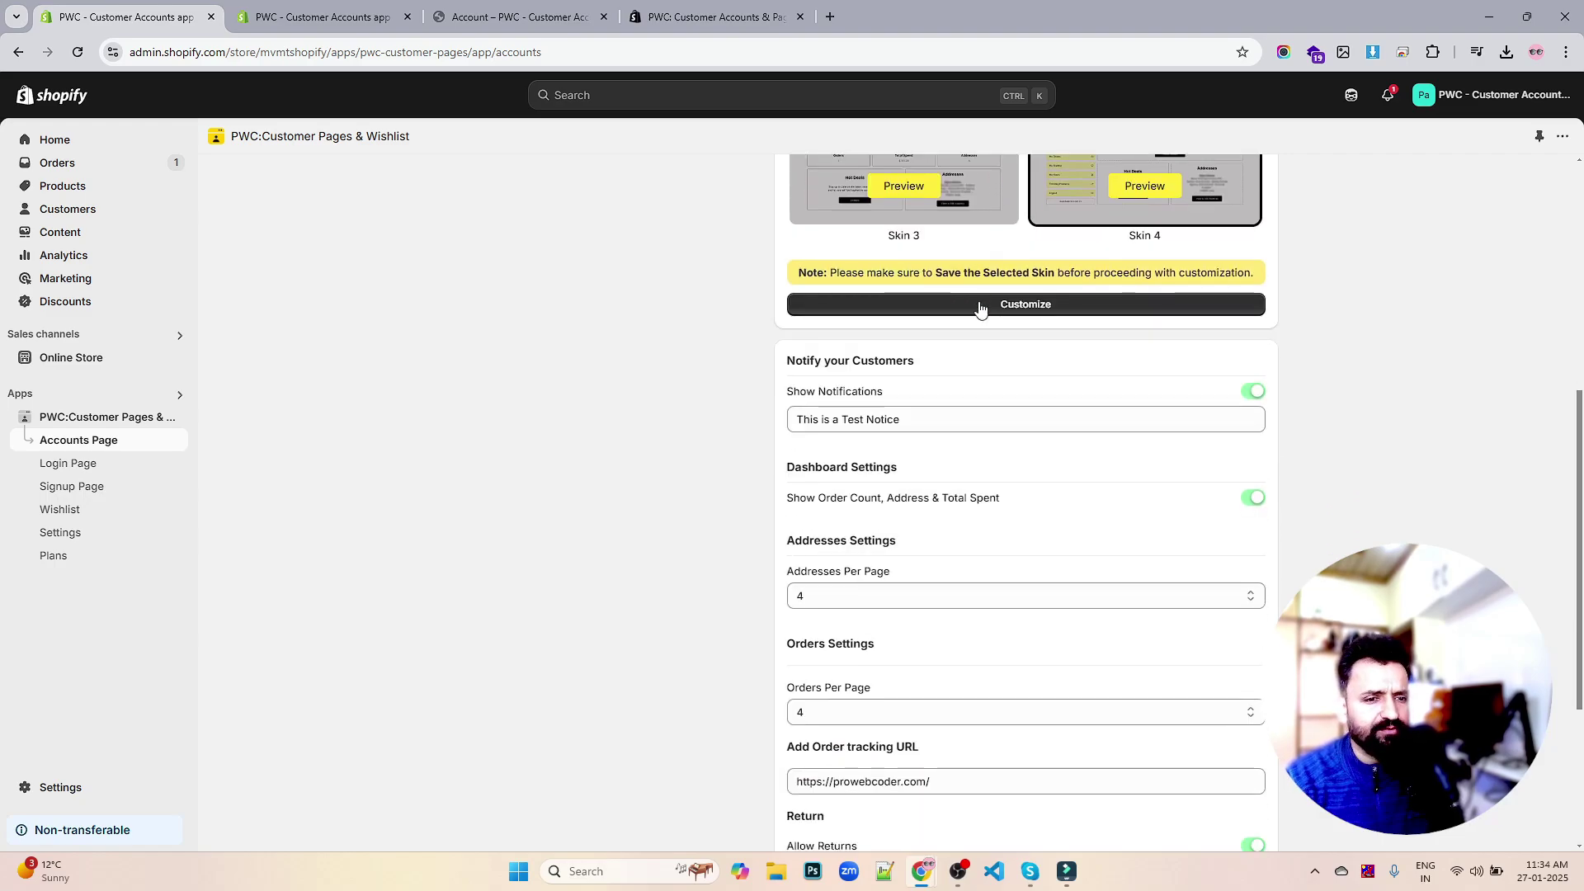
pyautogui.scroll(-1, 980, 307)
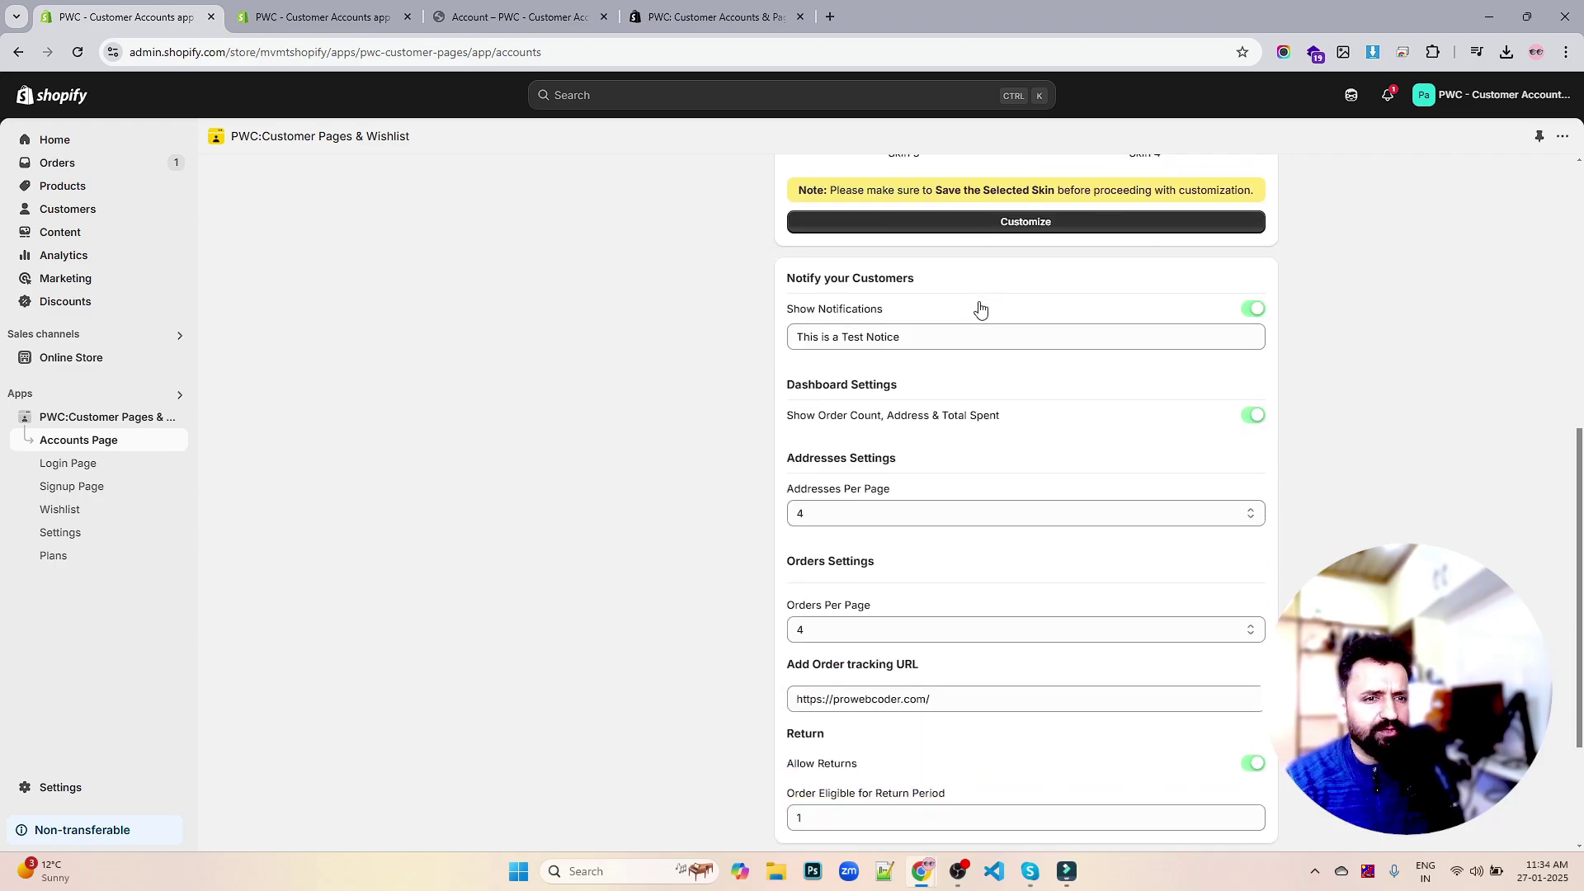
# - On the storefront wishlist, select the 'This is a Test Notice' text and hide the notice bar
pyautogui.click(515, 27)
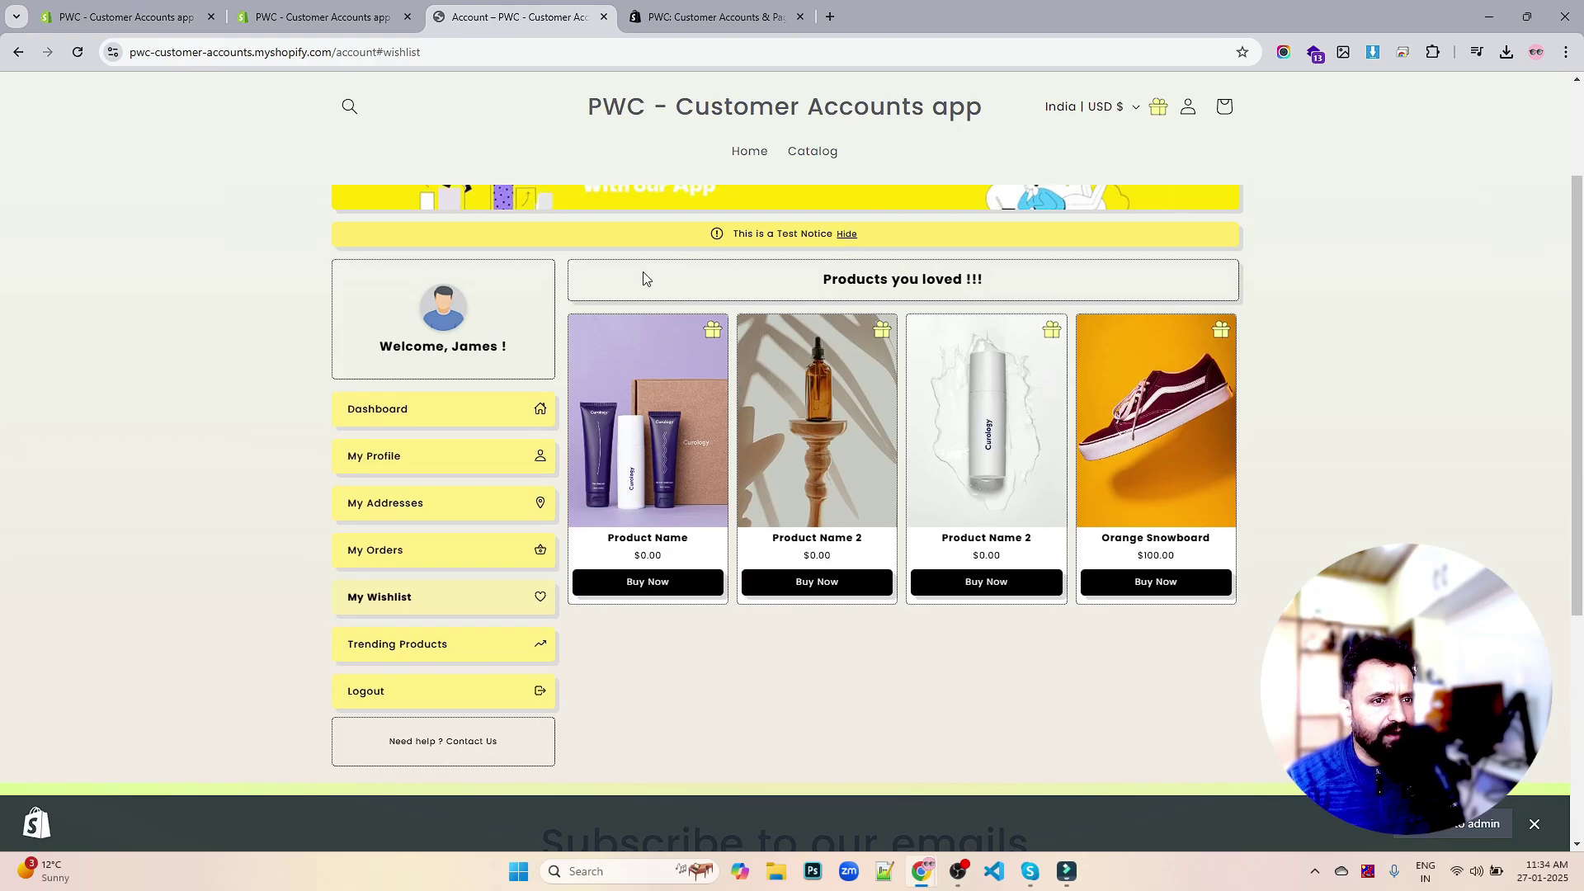
pyautogui.moveTo(483, 319); pyautogui.dragTo(1004, 308)
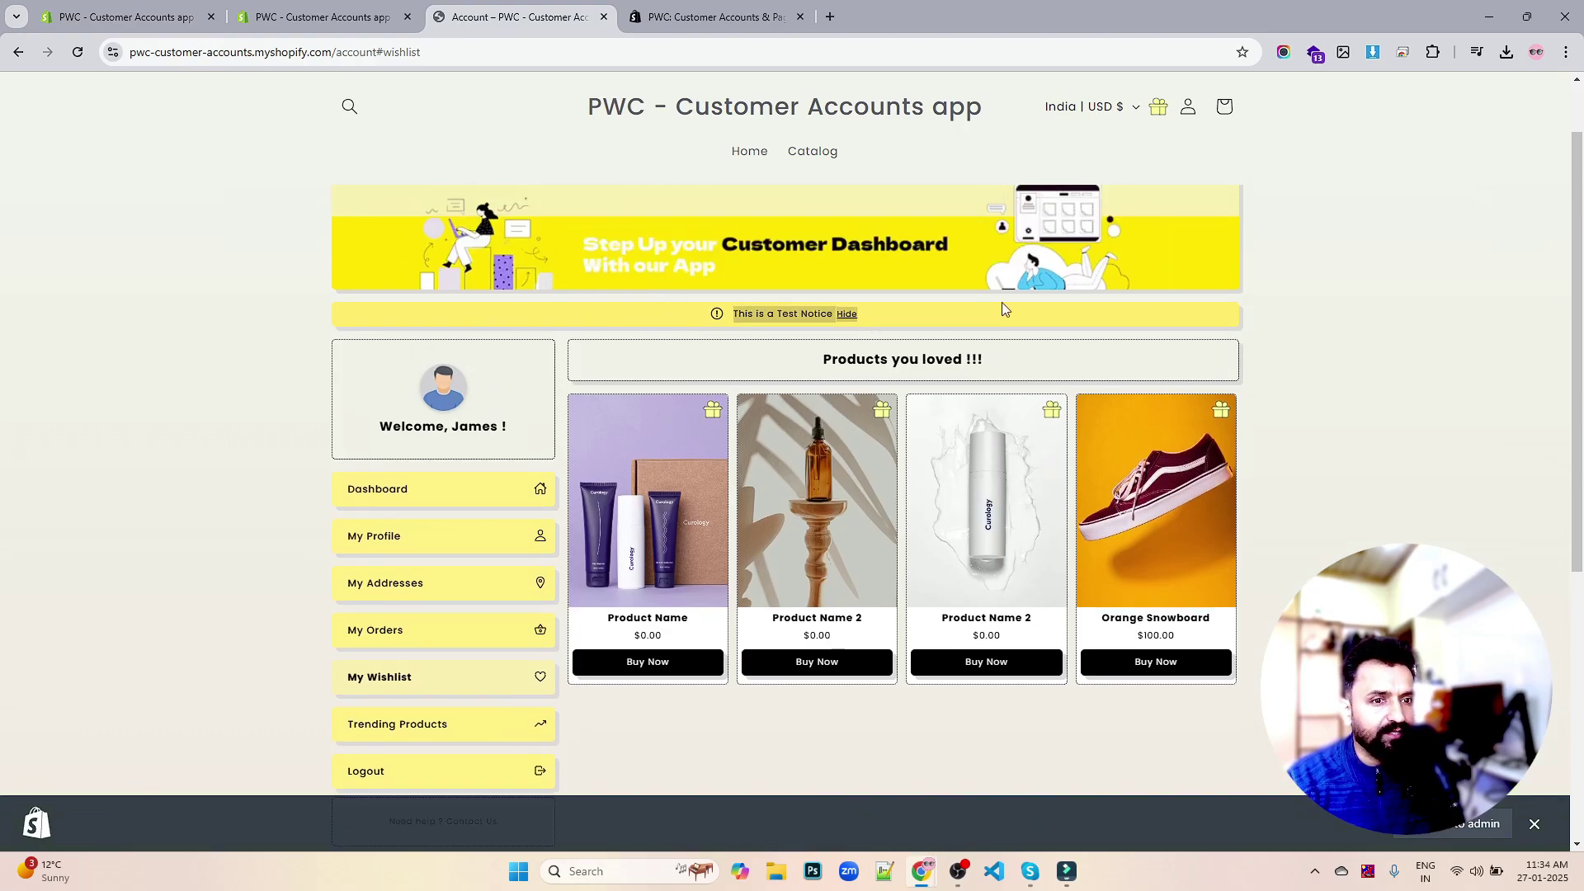
pyautogui.click(1096, 298)
pyautogui.scroll(-1, 908, 304)
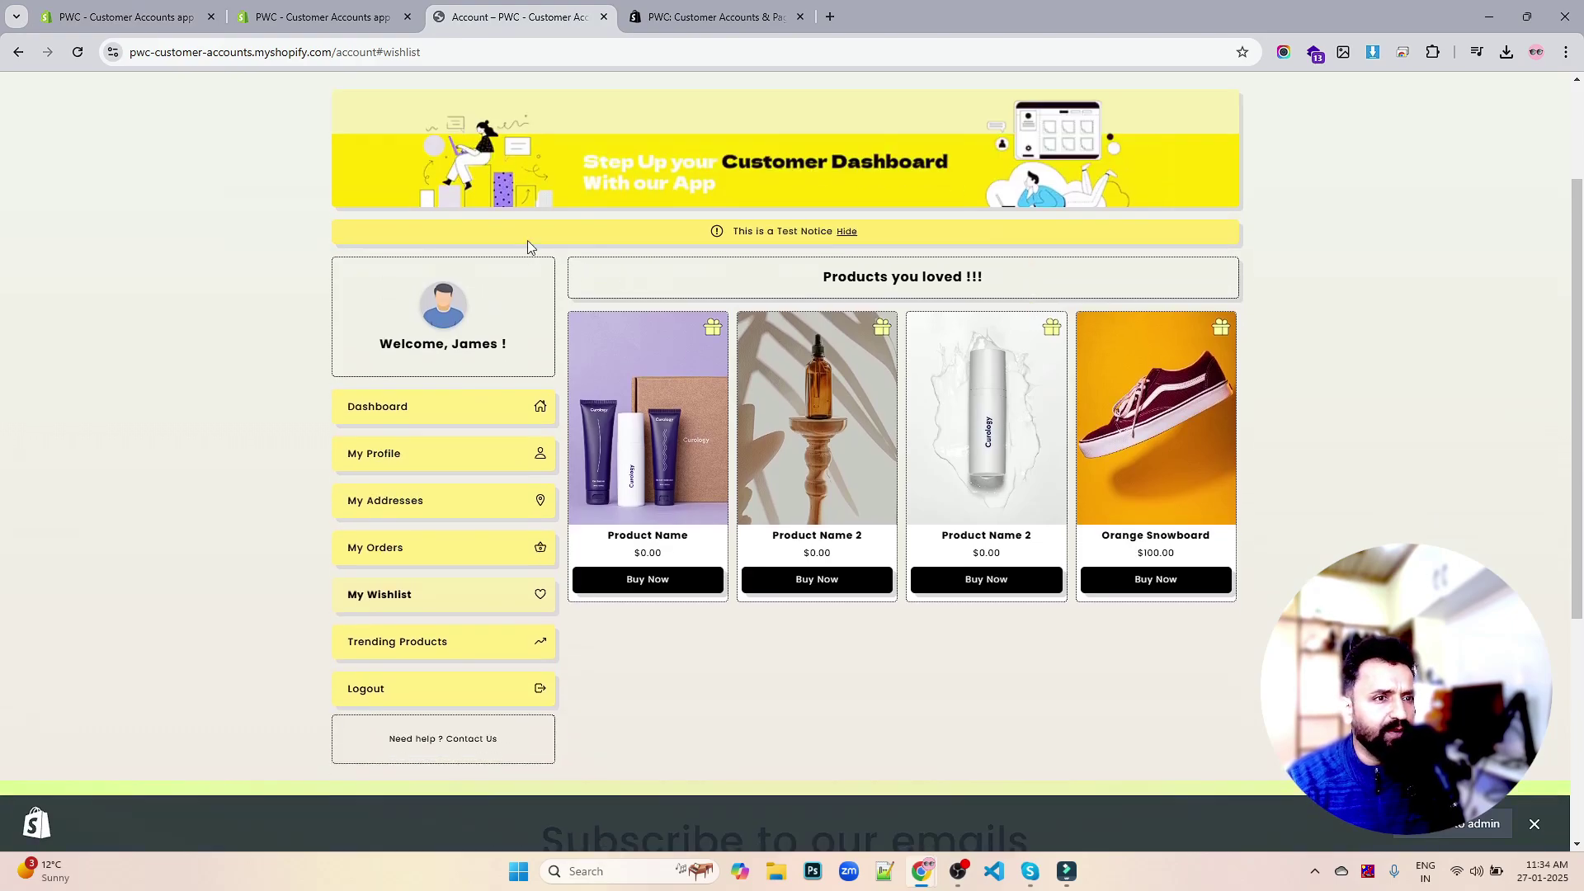
pyautogui.moveTo(744, 230); pyautogui.dragTo(800, 231)
pyautogui.click(772, 233)
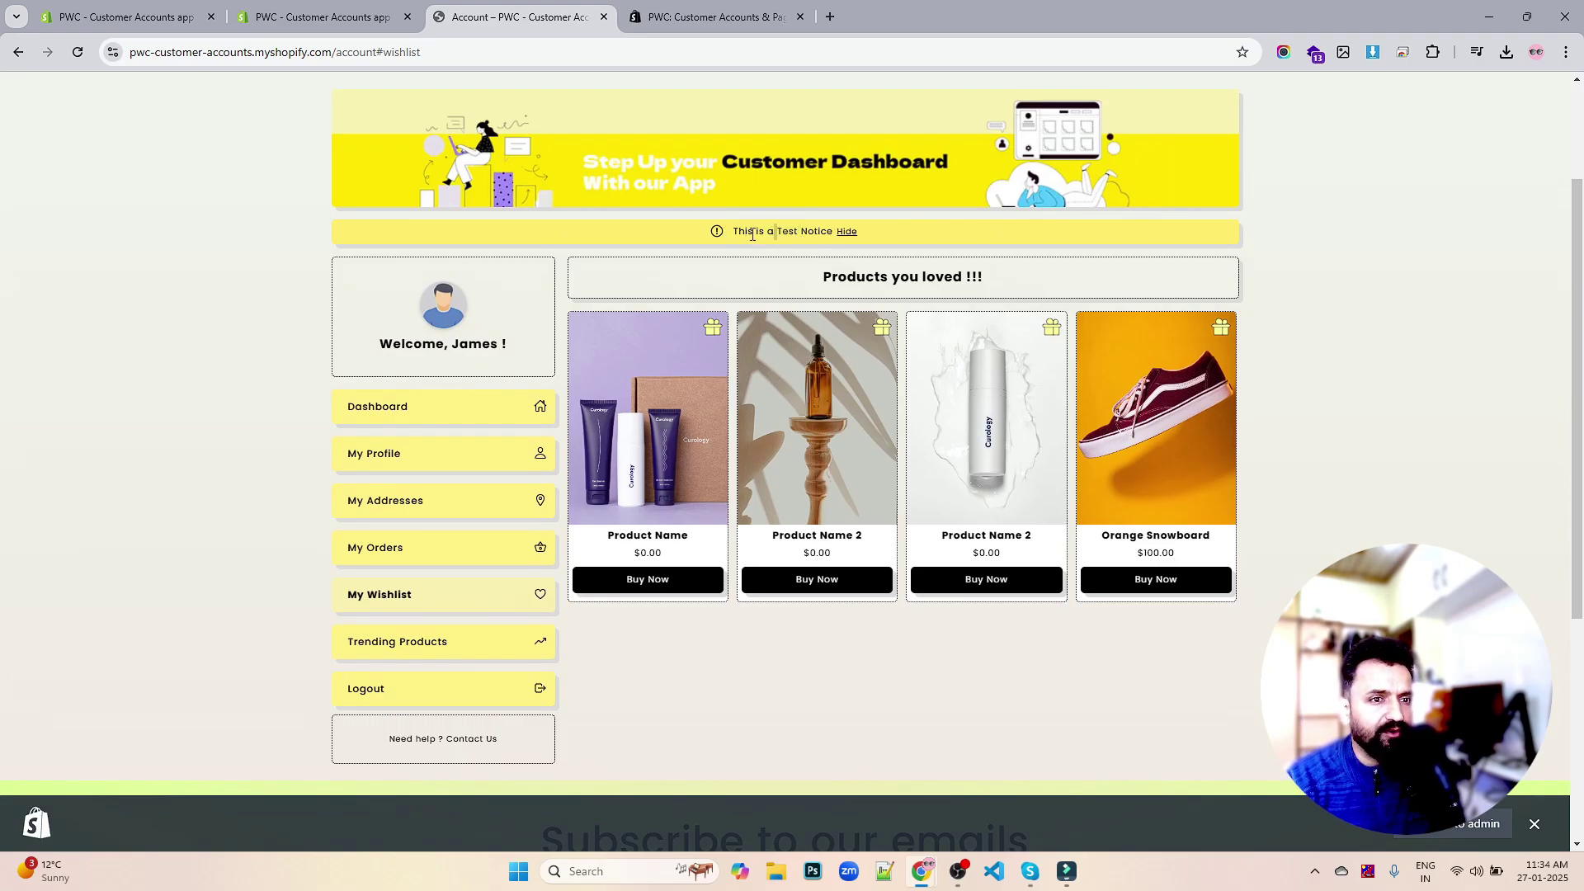
pyautogui.tripleClick(751, 234)
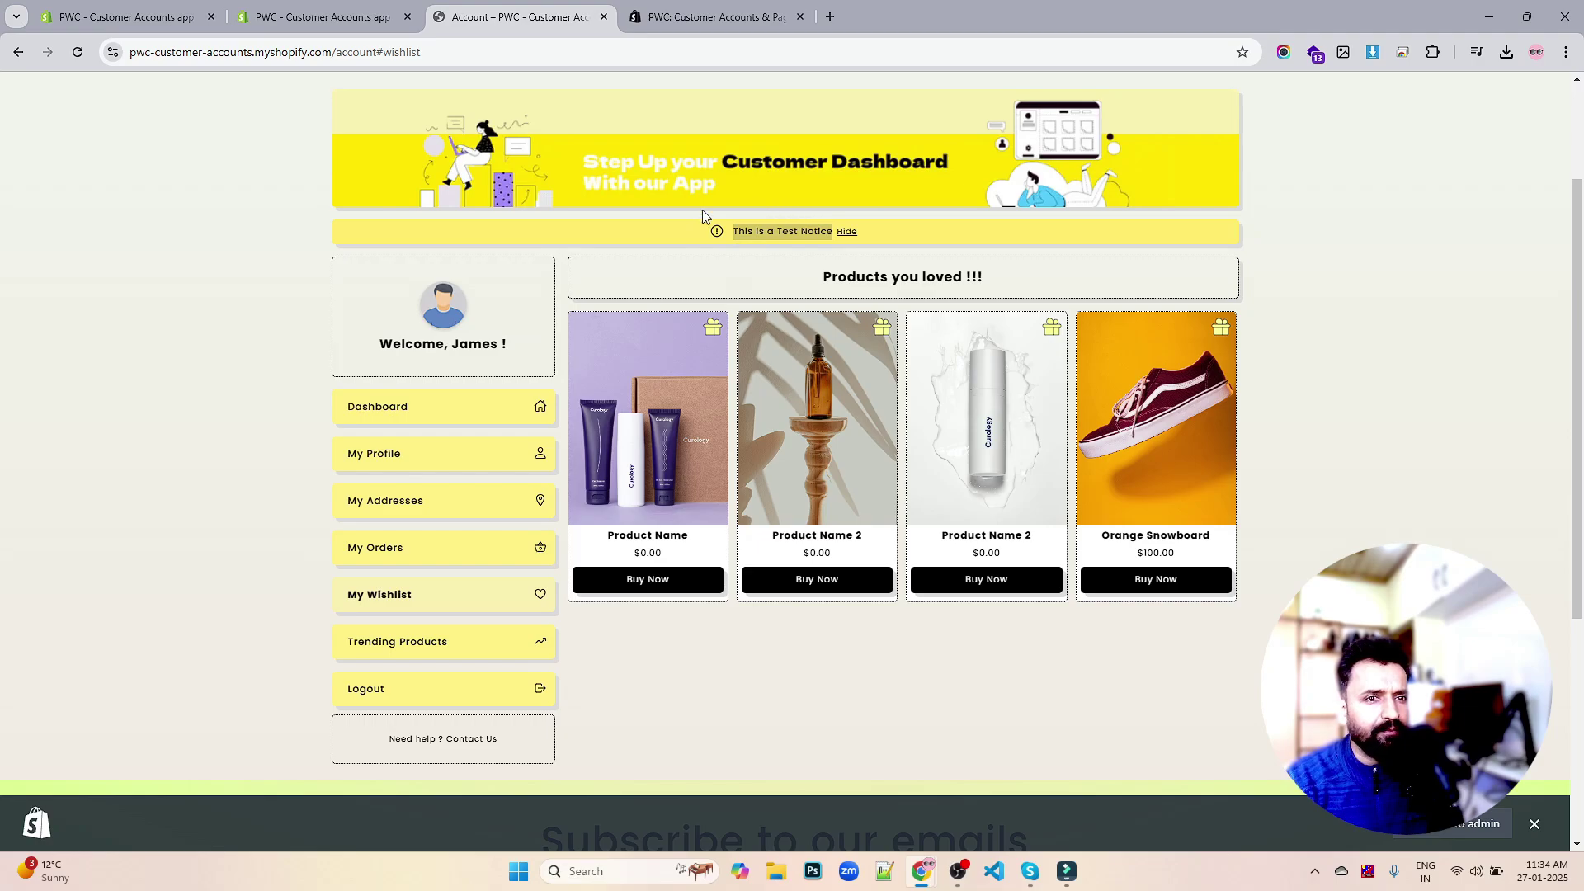
pyautogui.click(839, 231)
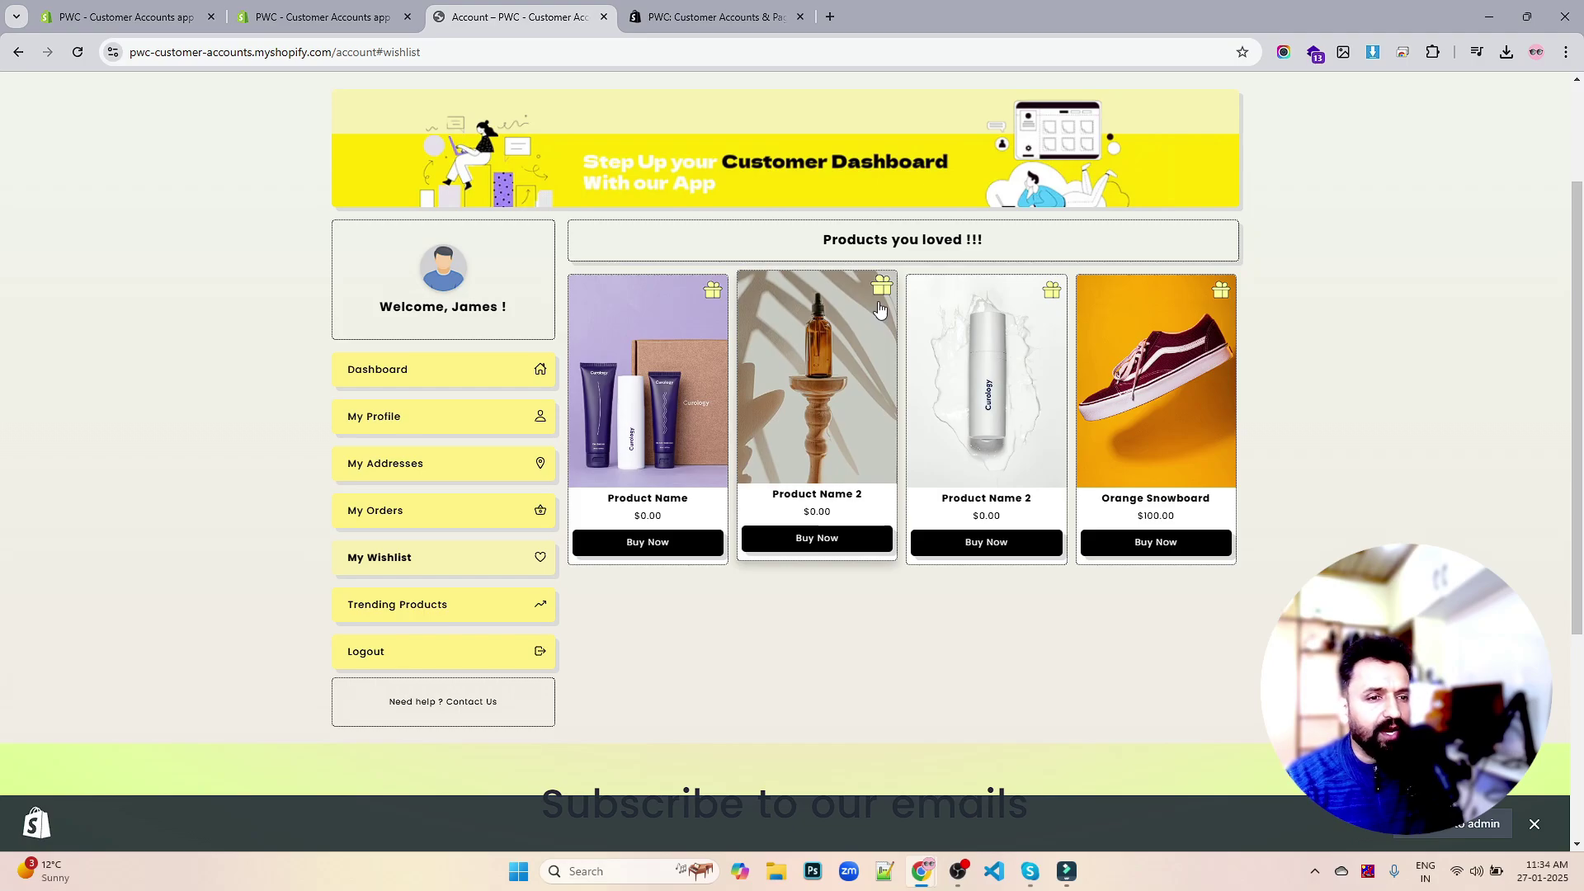
# - Back in admin, scroll through Accounts Settings and open the app's Login Page settings
pyautogui.click(177, 19)
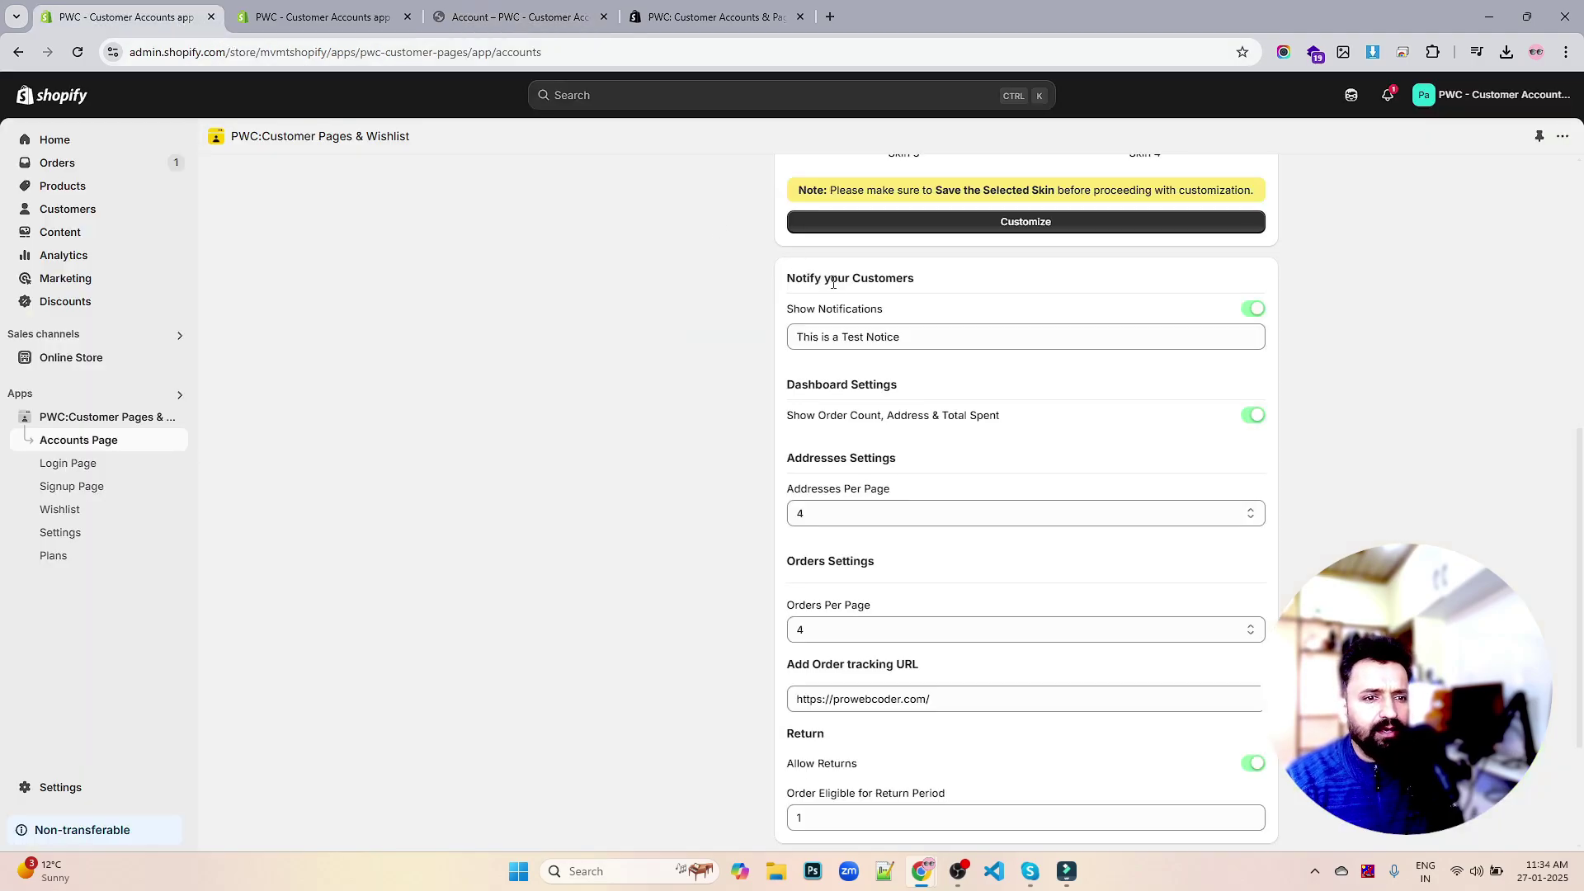
pyautogui.scroll(-2, 895, 329)
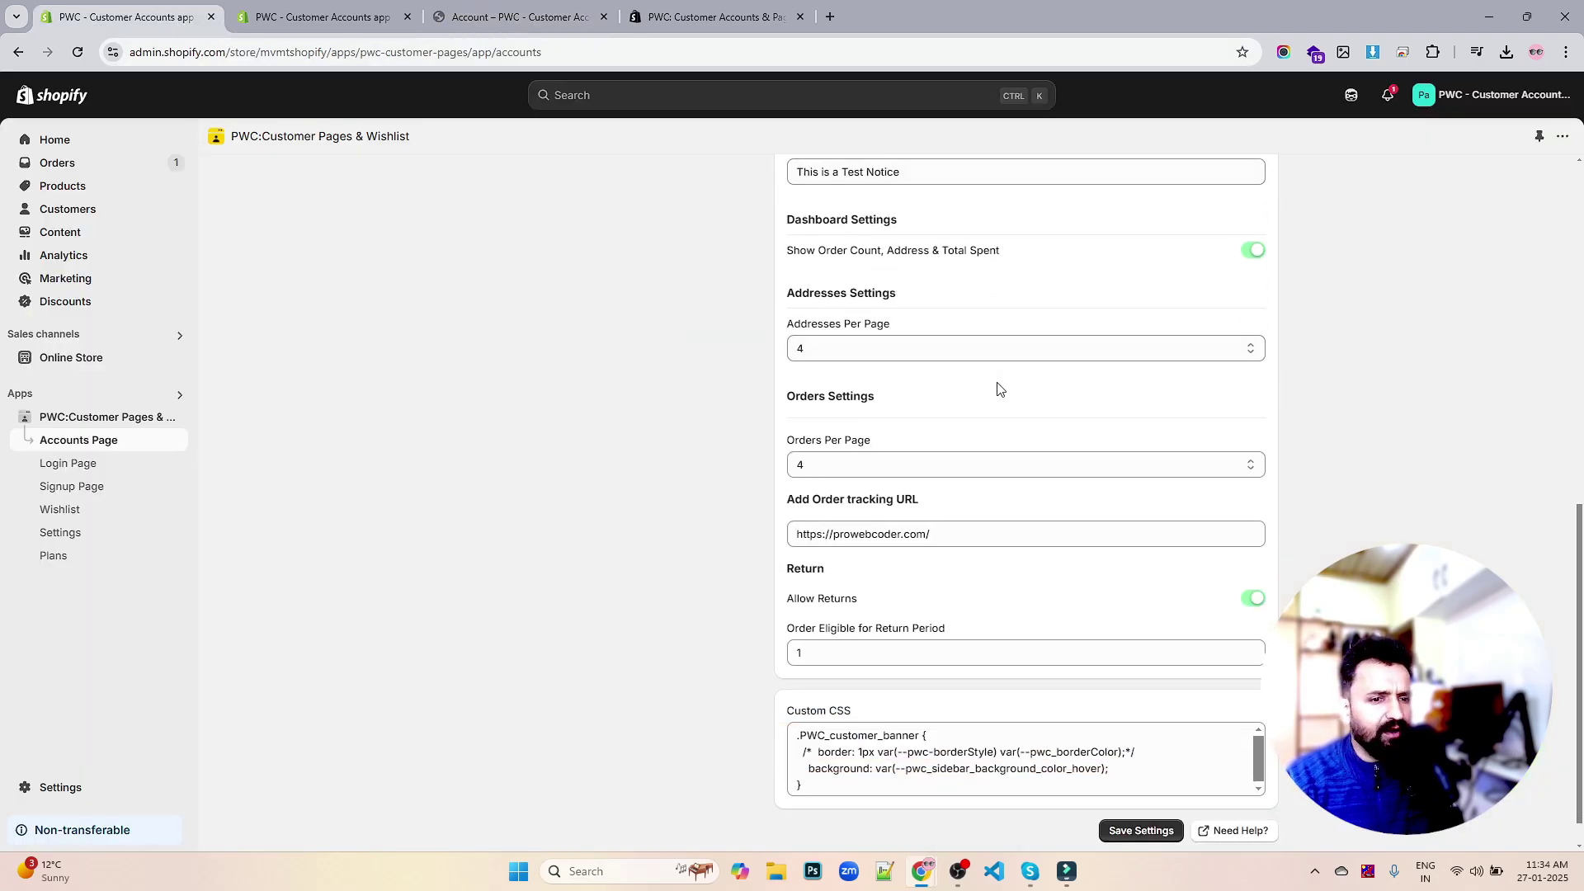
pyautogui.scroll(3, 1071, 396)
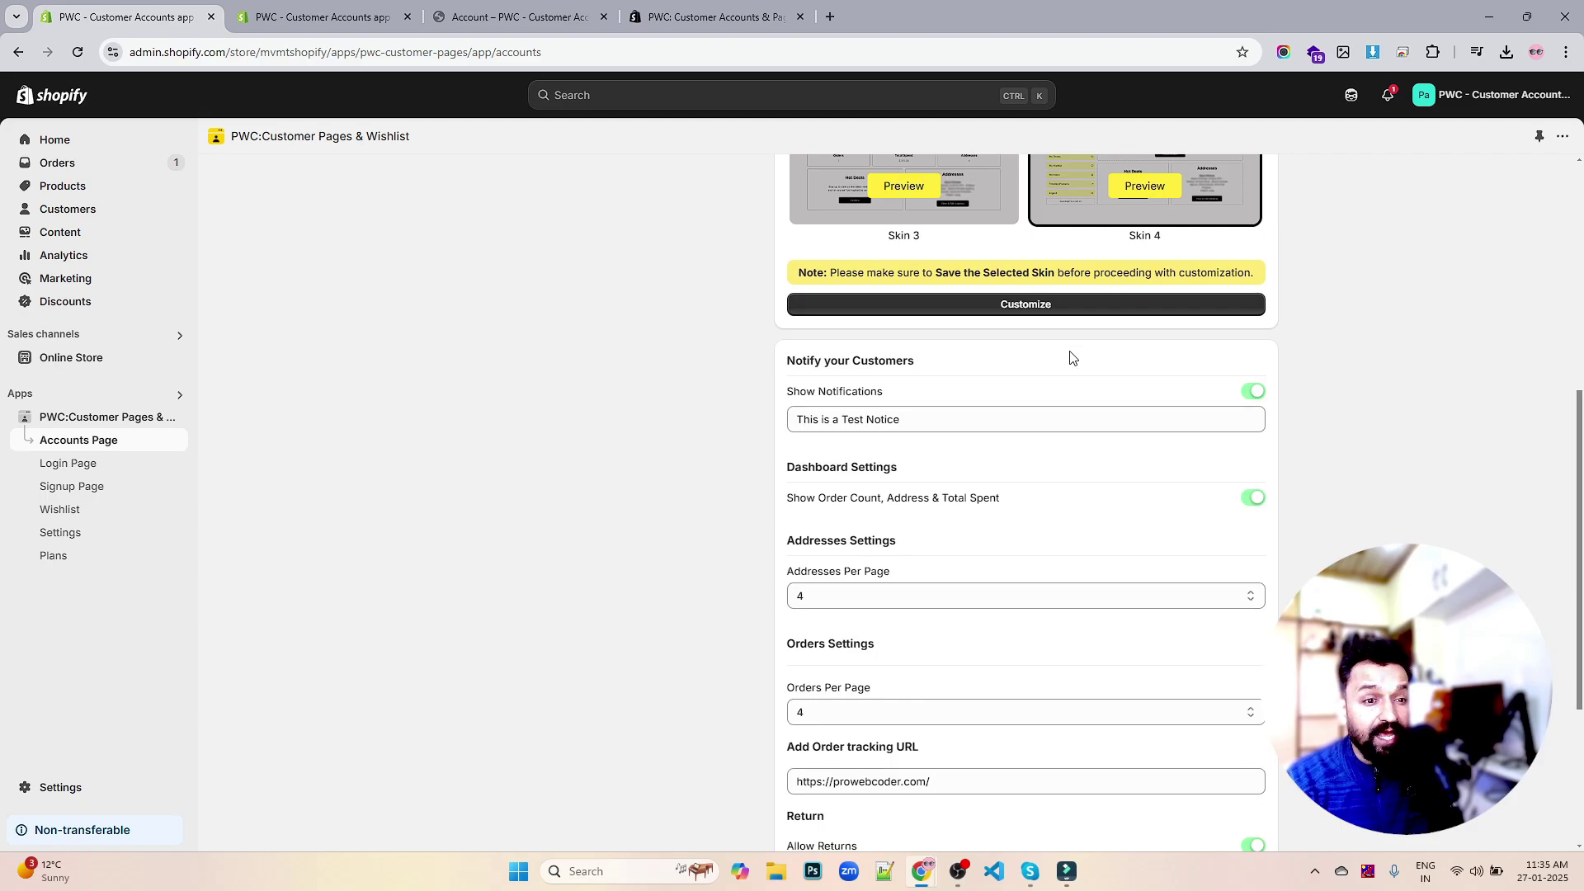
pyautogui.scroll(-1, 1071, 354)
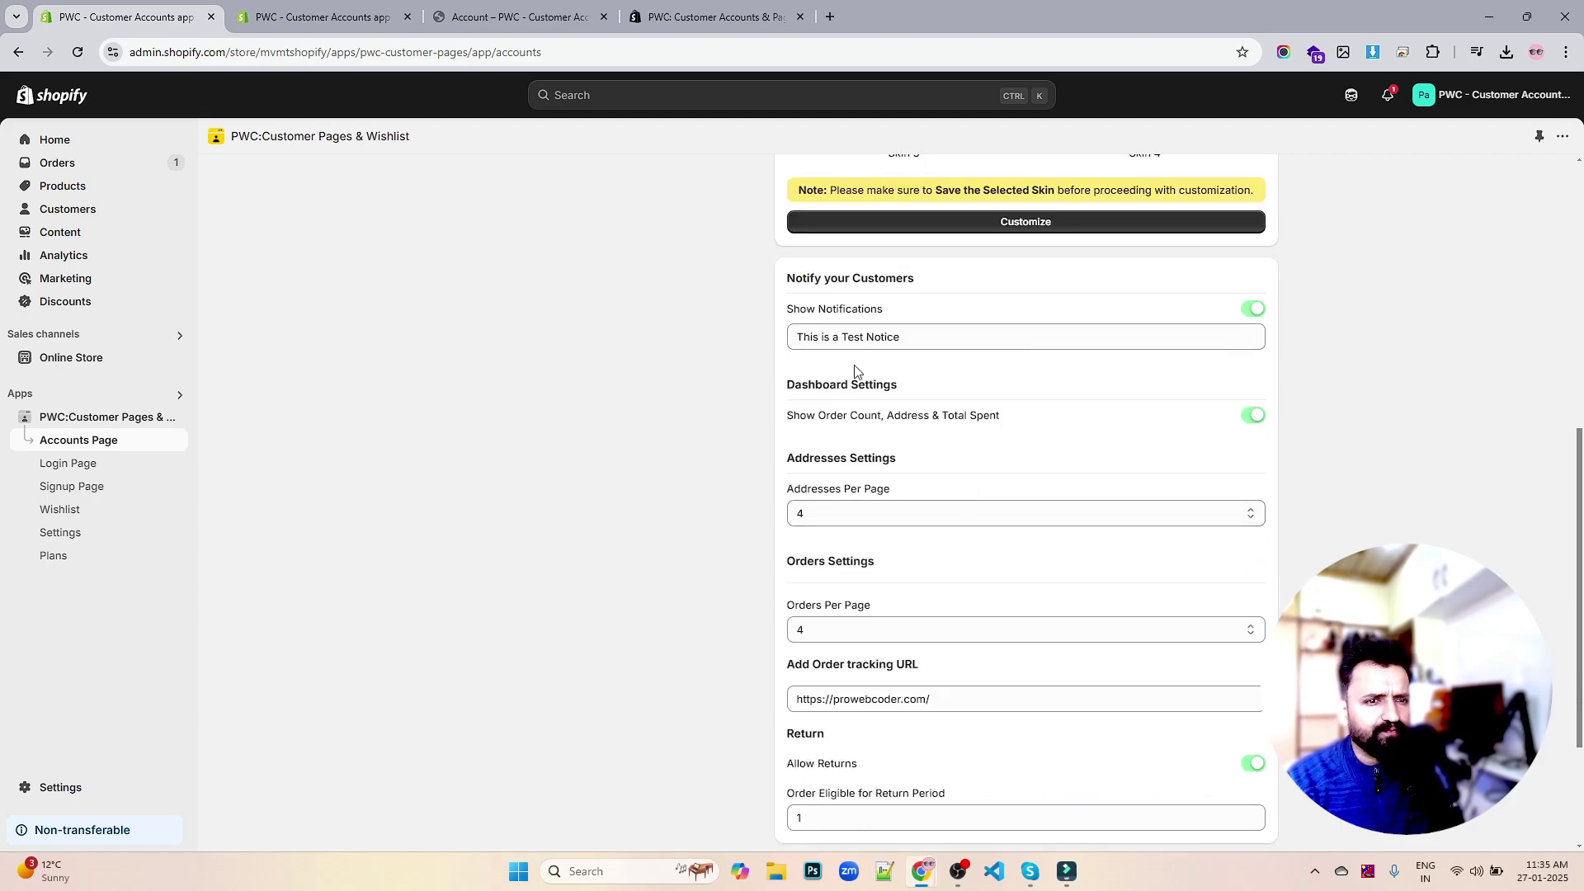
pyautogui.scroll(8, 854, 371)
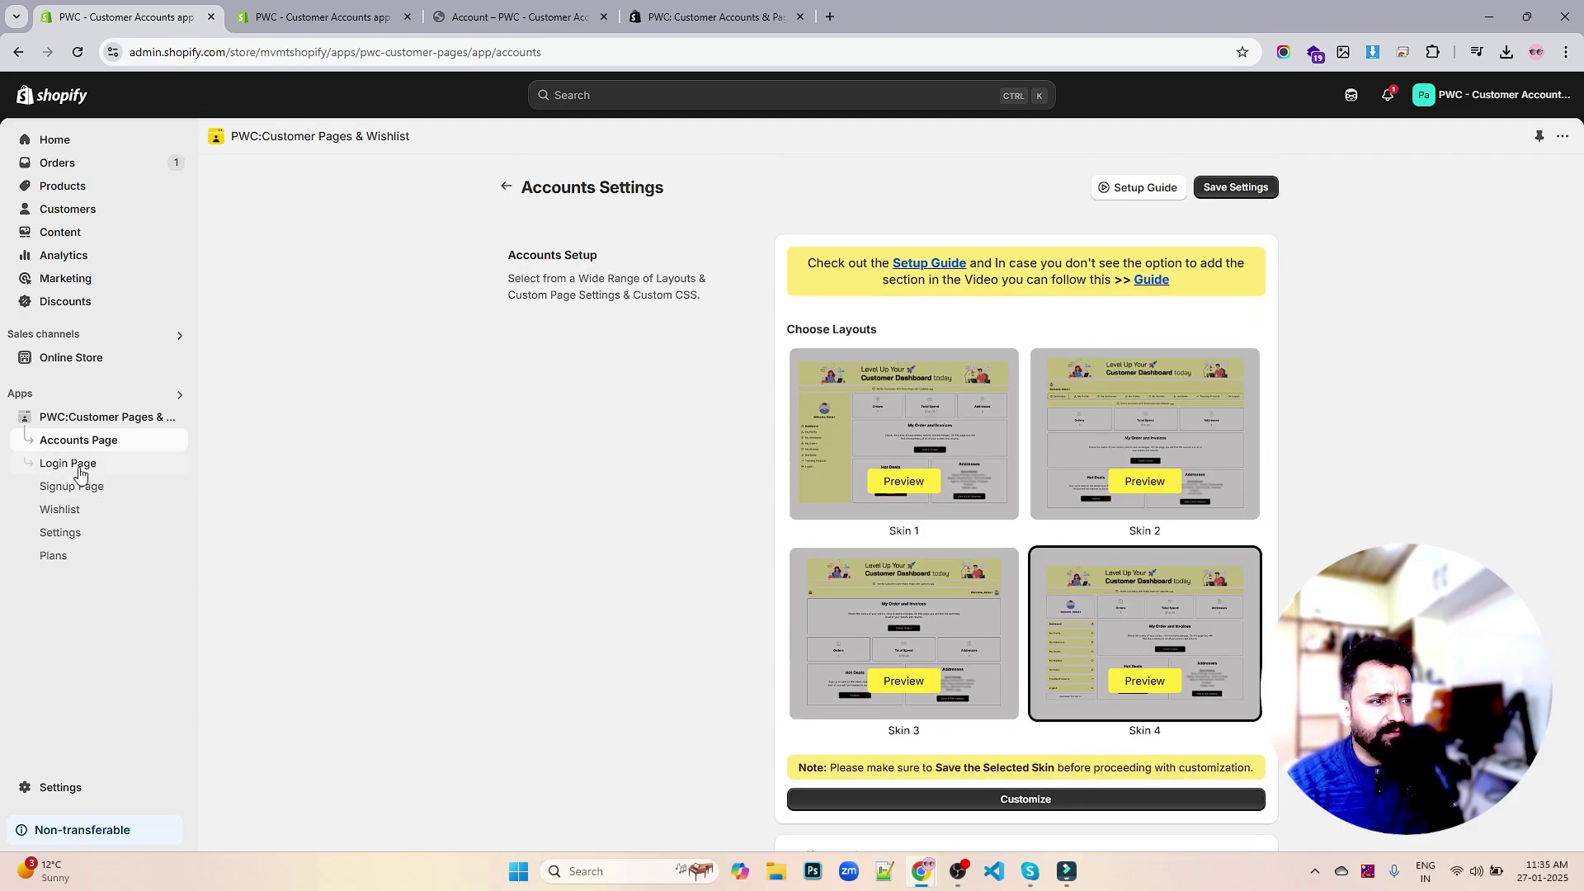
pyautogui.click(79, 464)
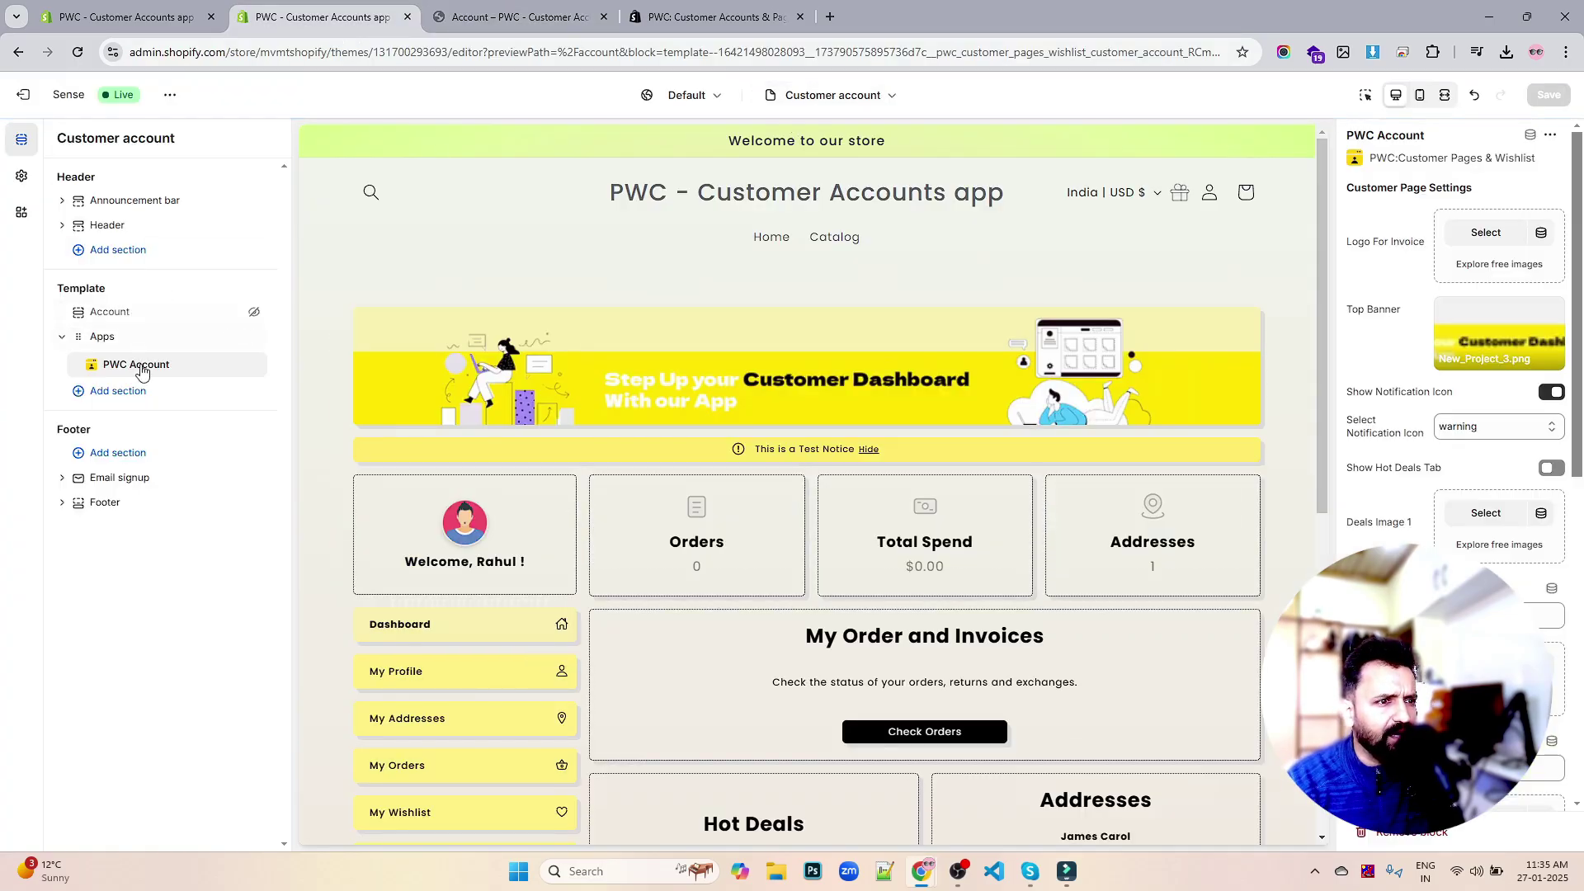
# - Open the Add block list under PWC Account, close it without adding anything, then return to admin
pyautogui.moveTo(176, 382)
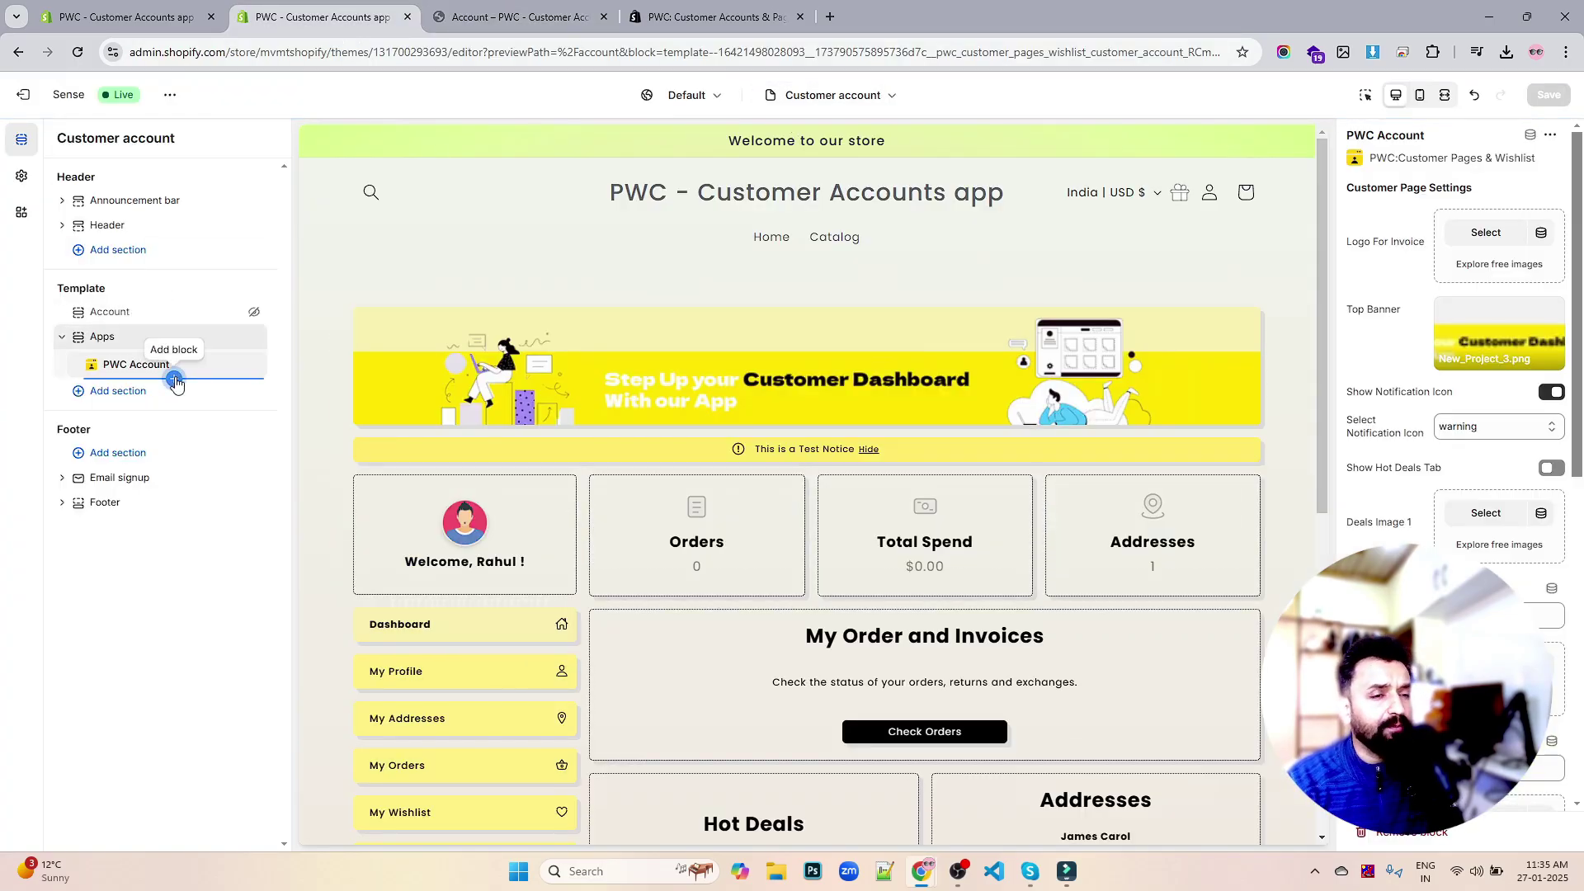
pyautogui.click(174, 379)
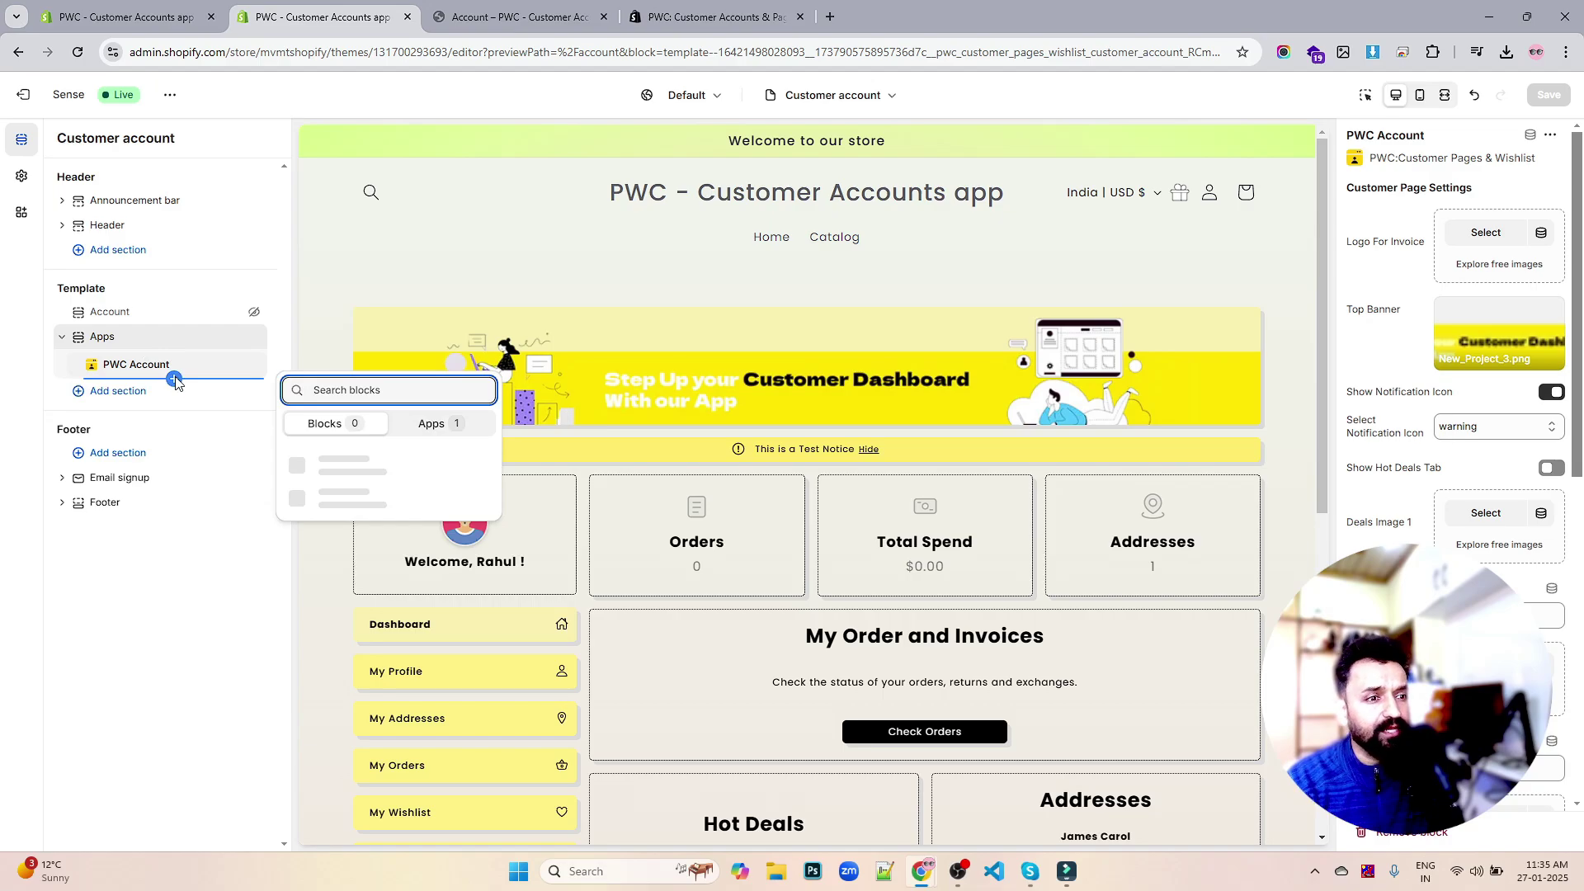
pyautogui.click(157, 640)
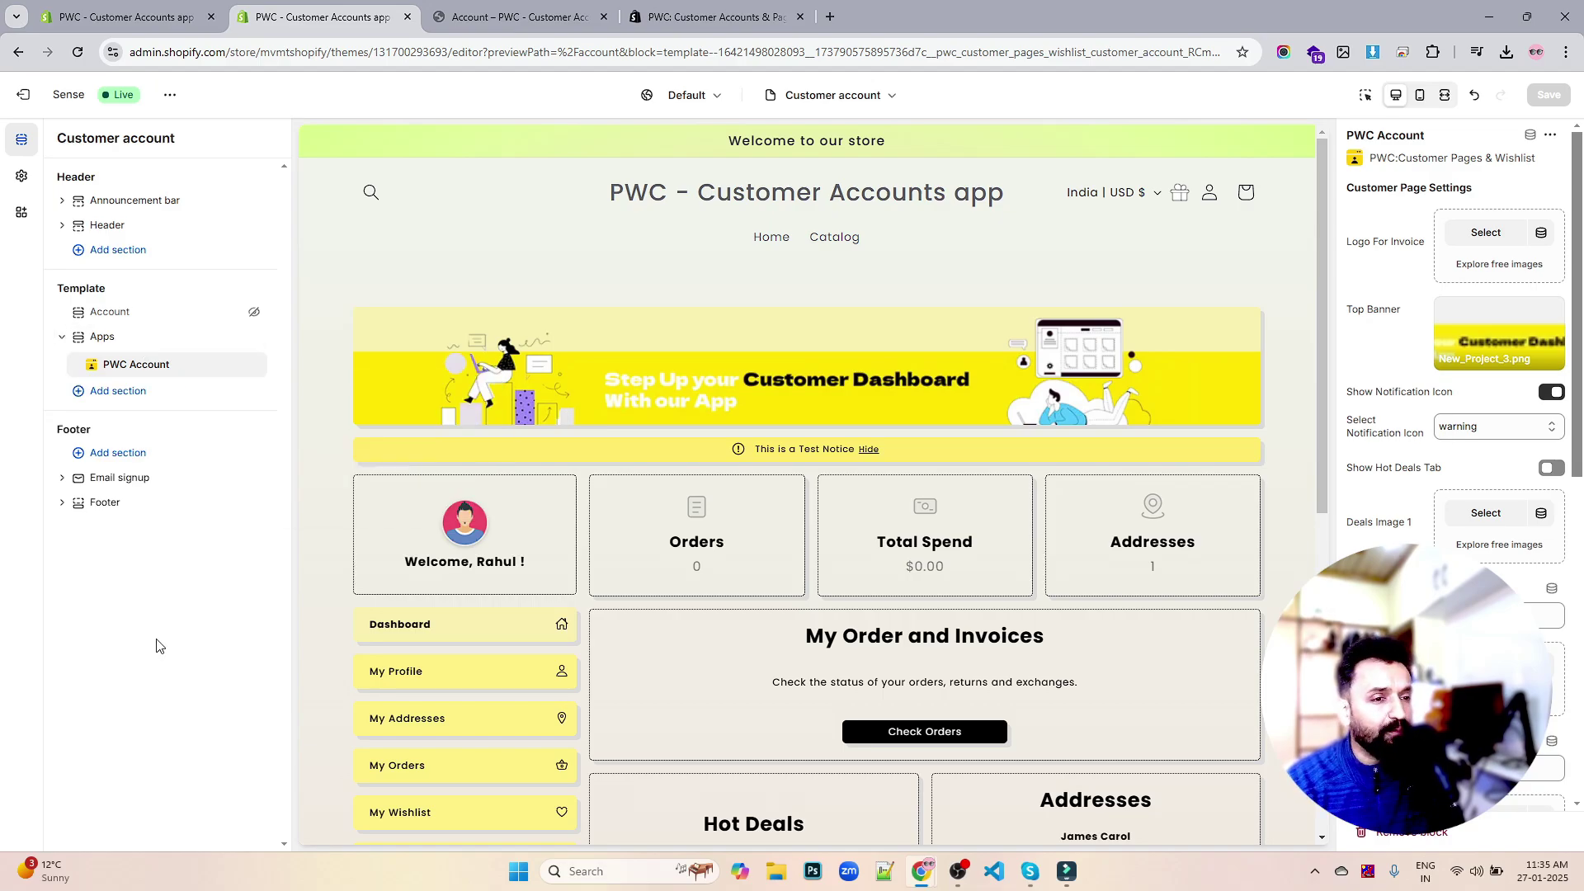
pyautogui.scroll(-3, 725, 518)
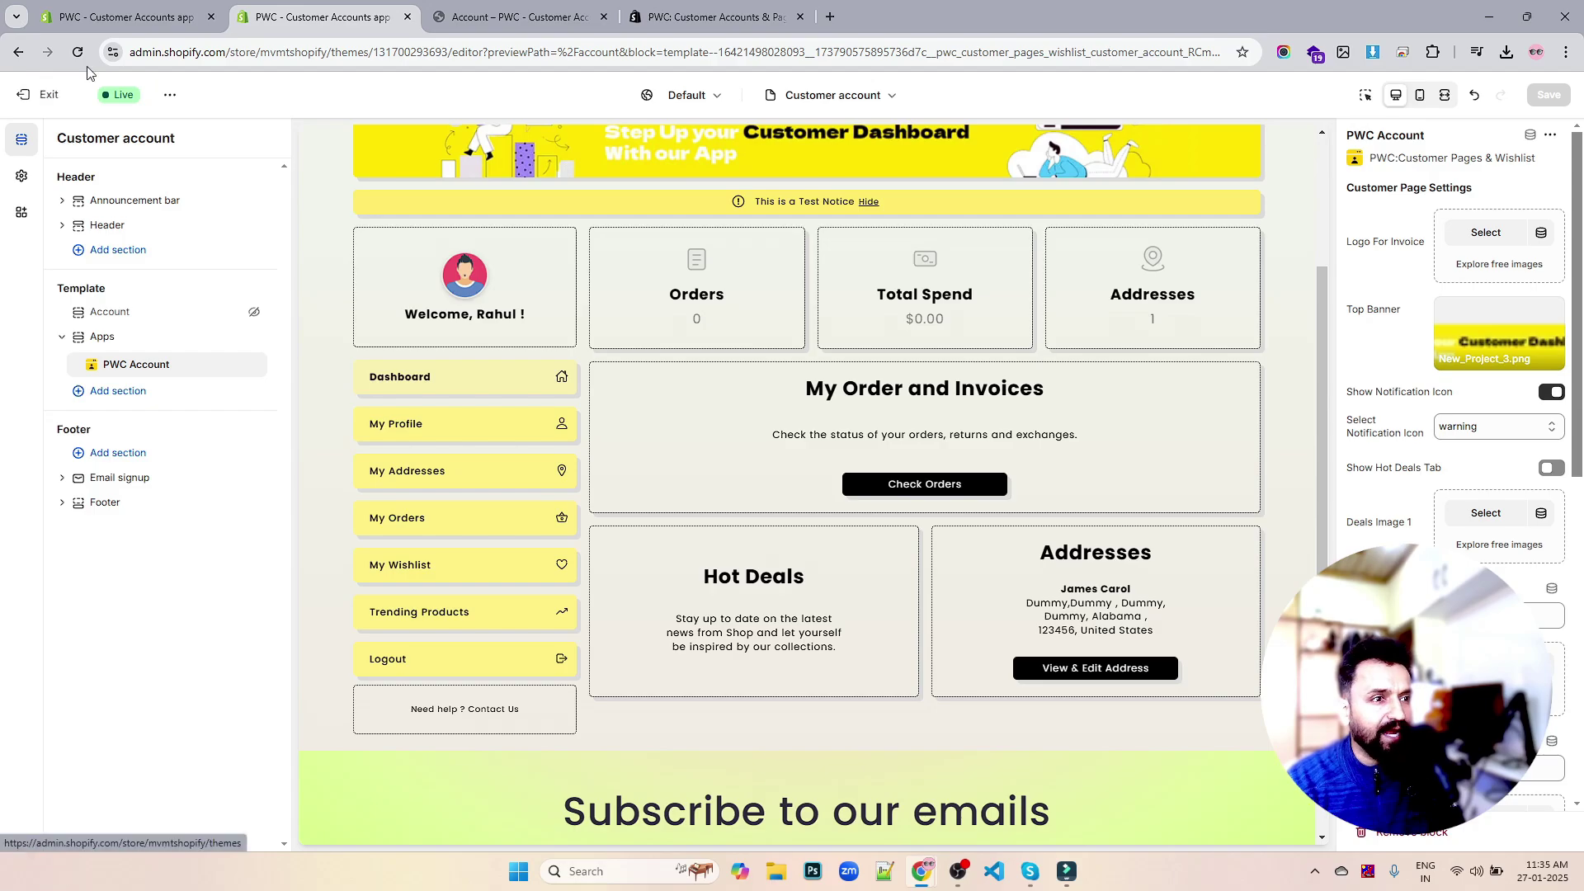
pyautogui.click(132, 17)
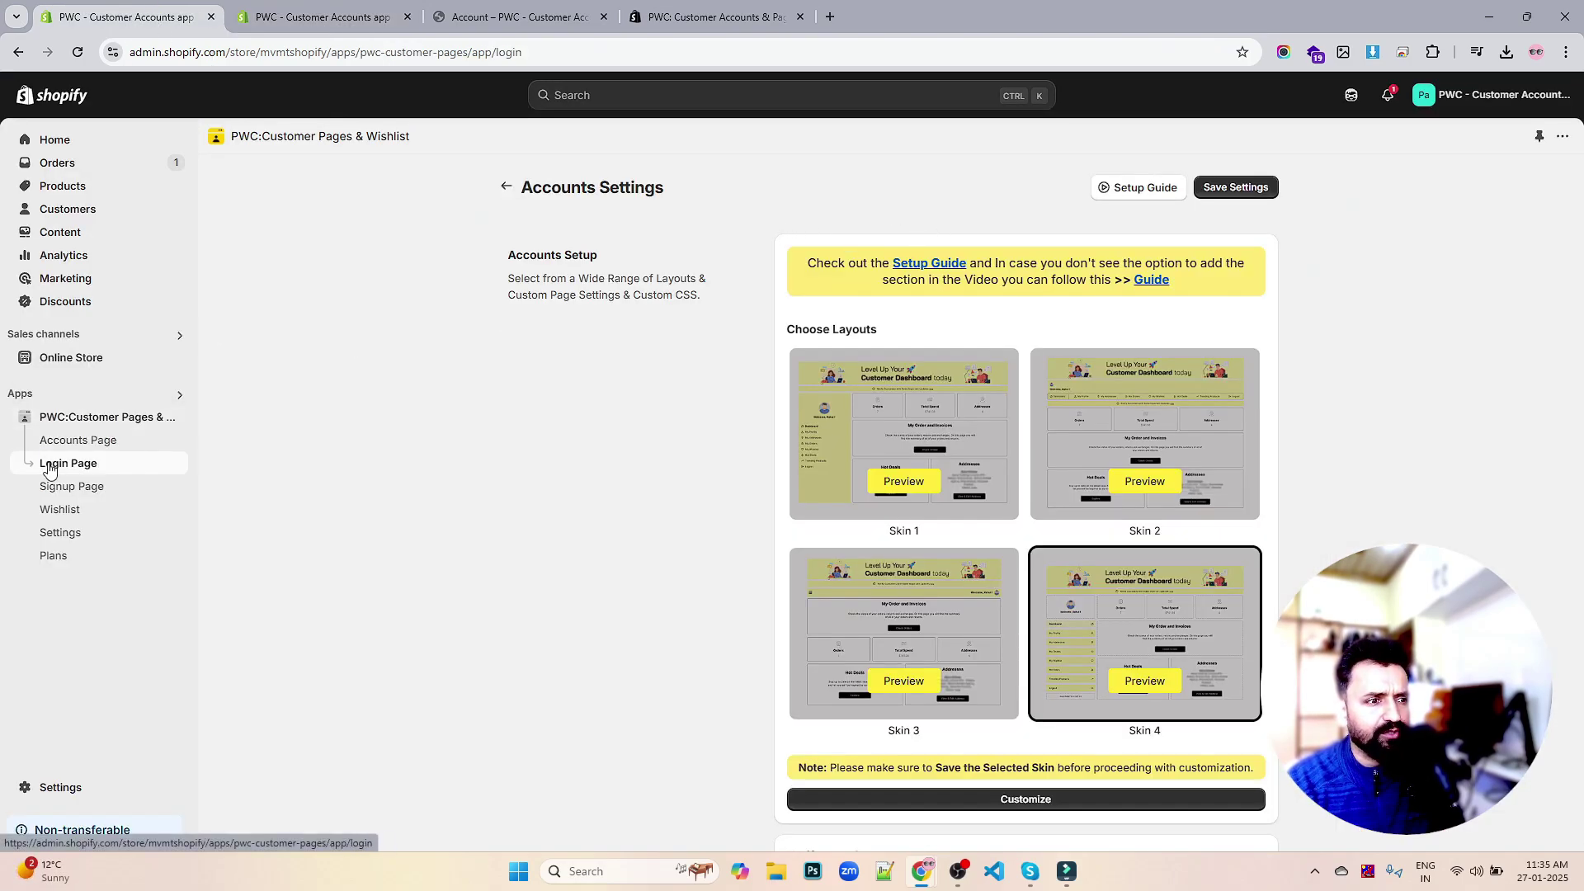
# - Visit the app's Signup Page, Login Page, Wishlist and Settings pages, then switch to the storefront account
pyautogui.click(72, 487)
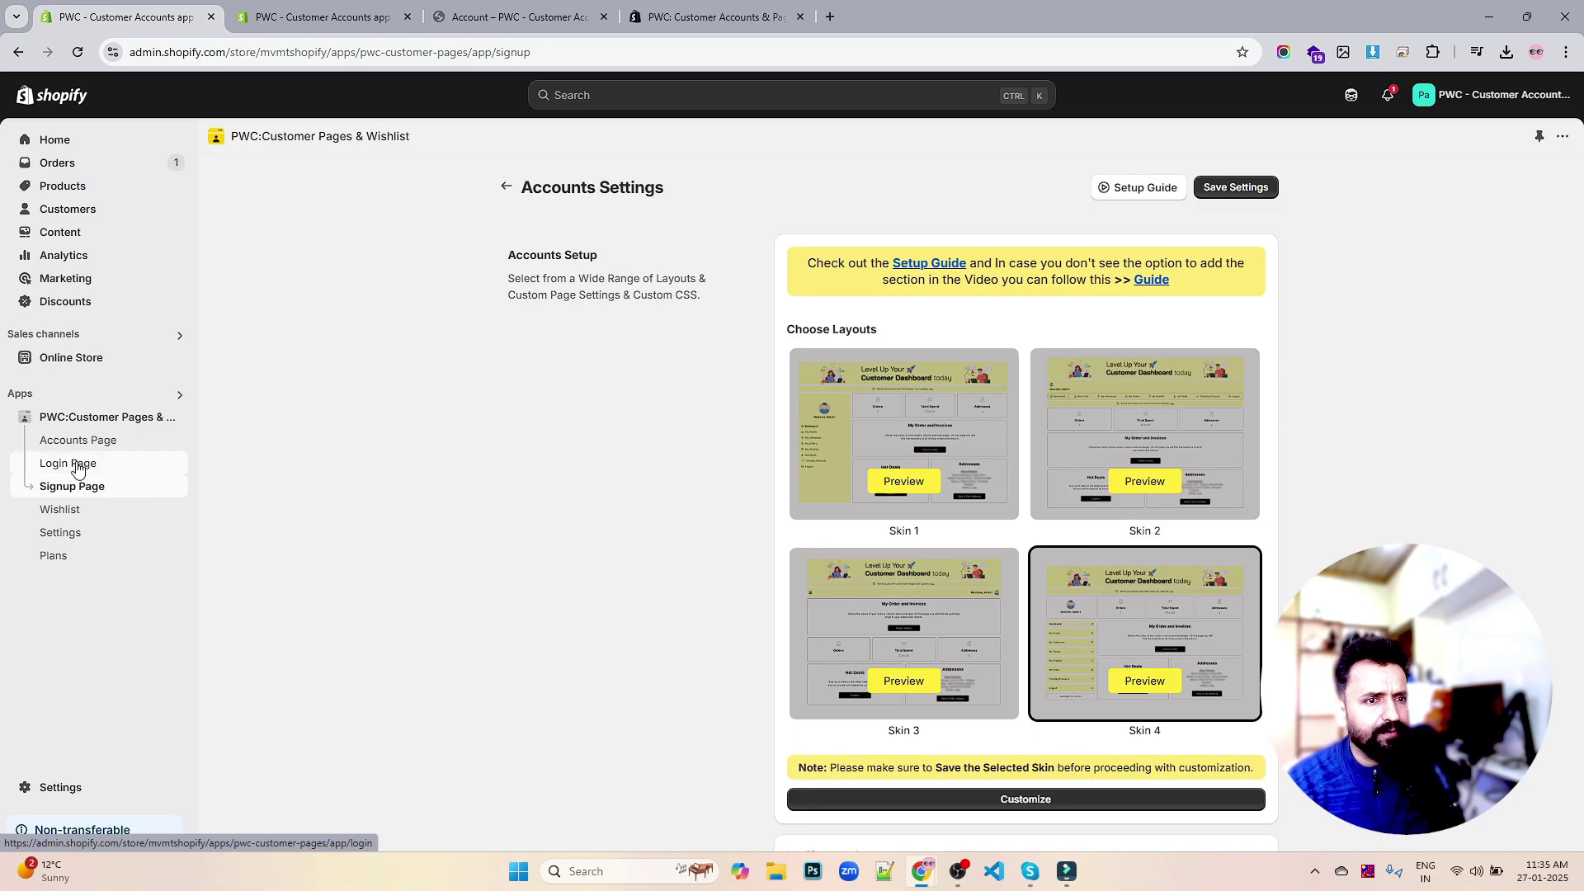
pyautogui.click(77, 467)
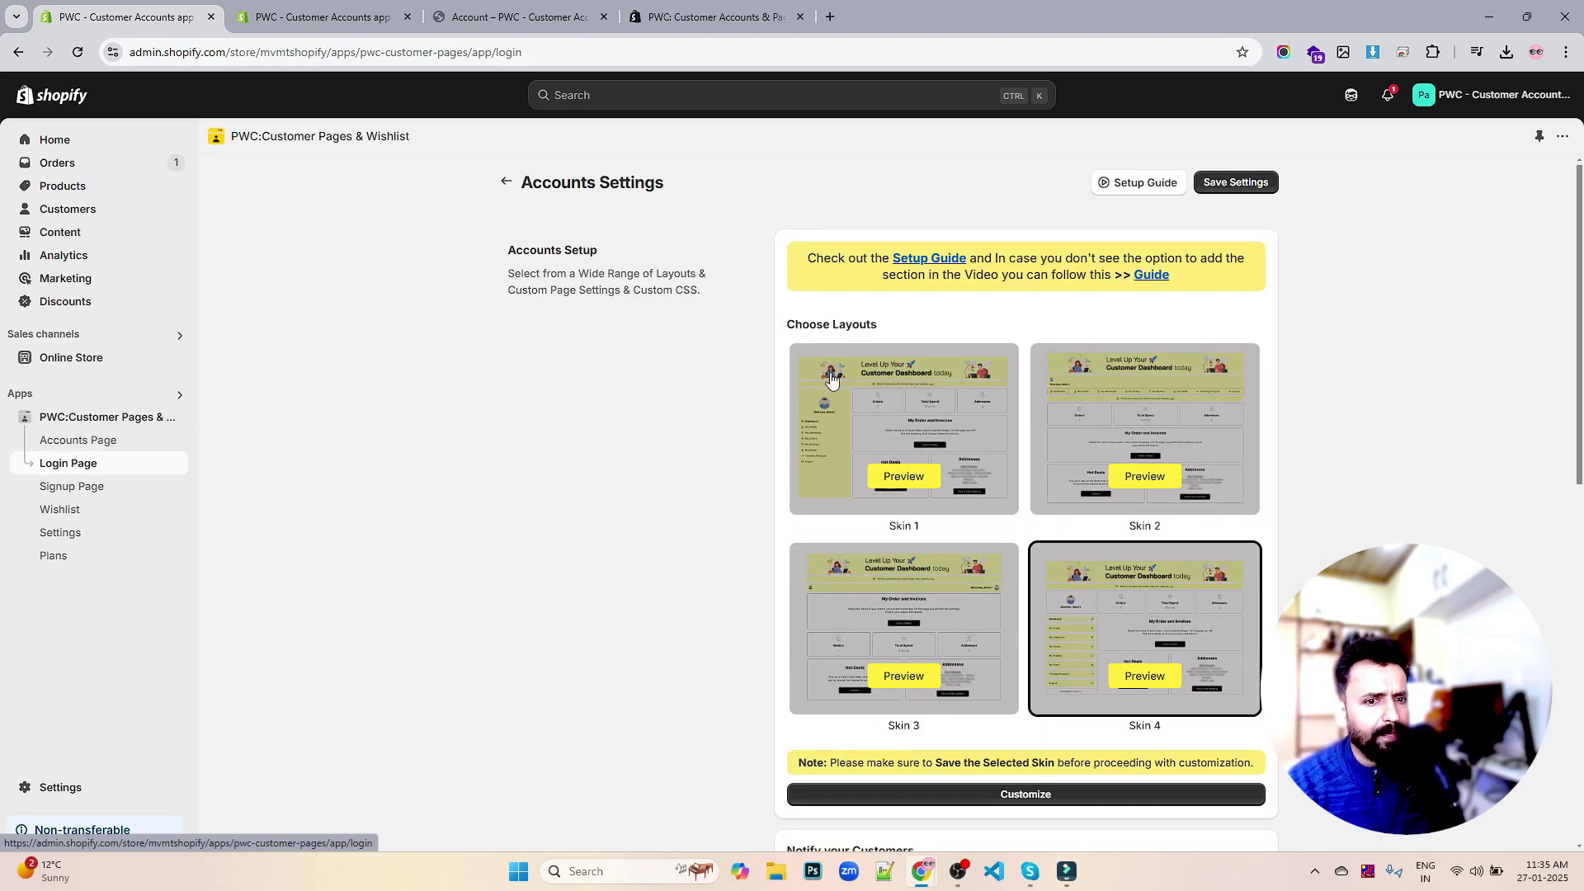
pyautogui.click(88, 493)
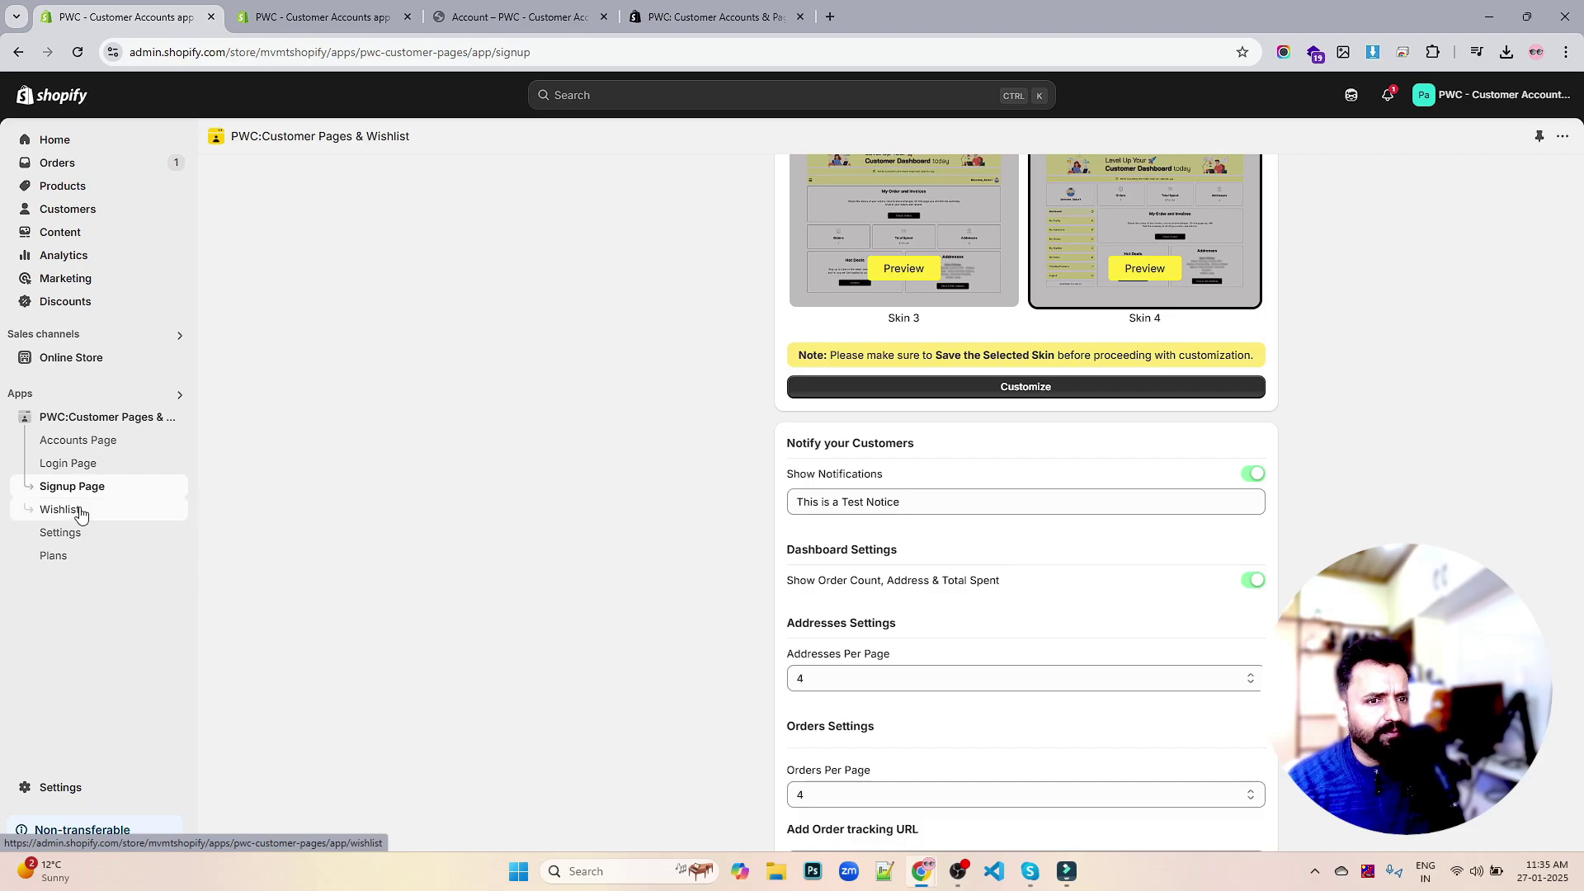
pyautogui.click(80, 514)
pyautogui.click(76, 535)
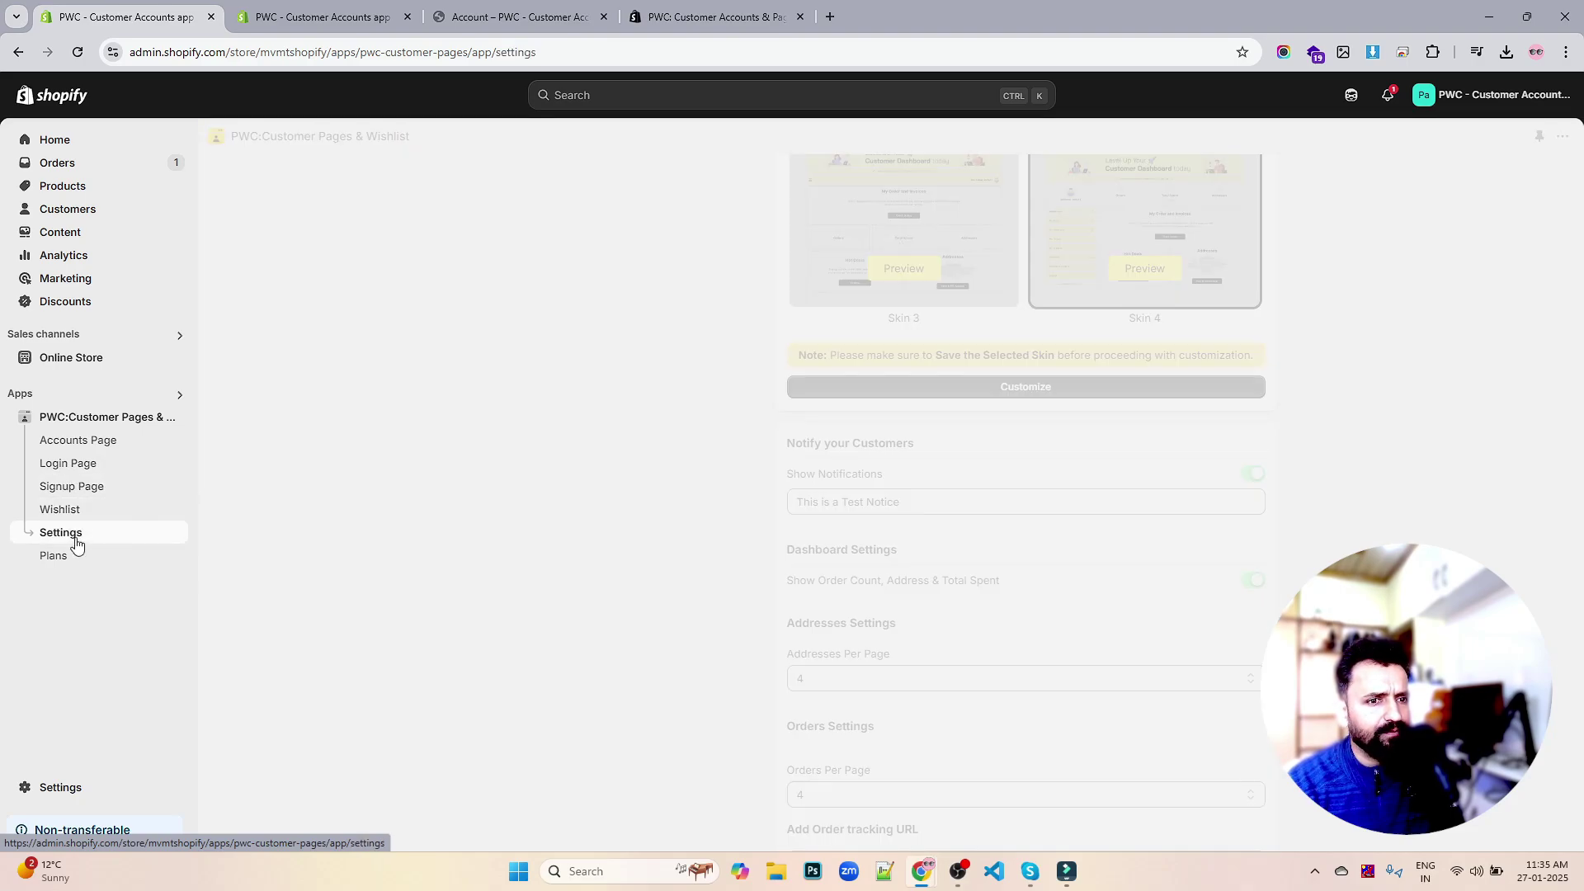
pyautogui.click(501, 19)
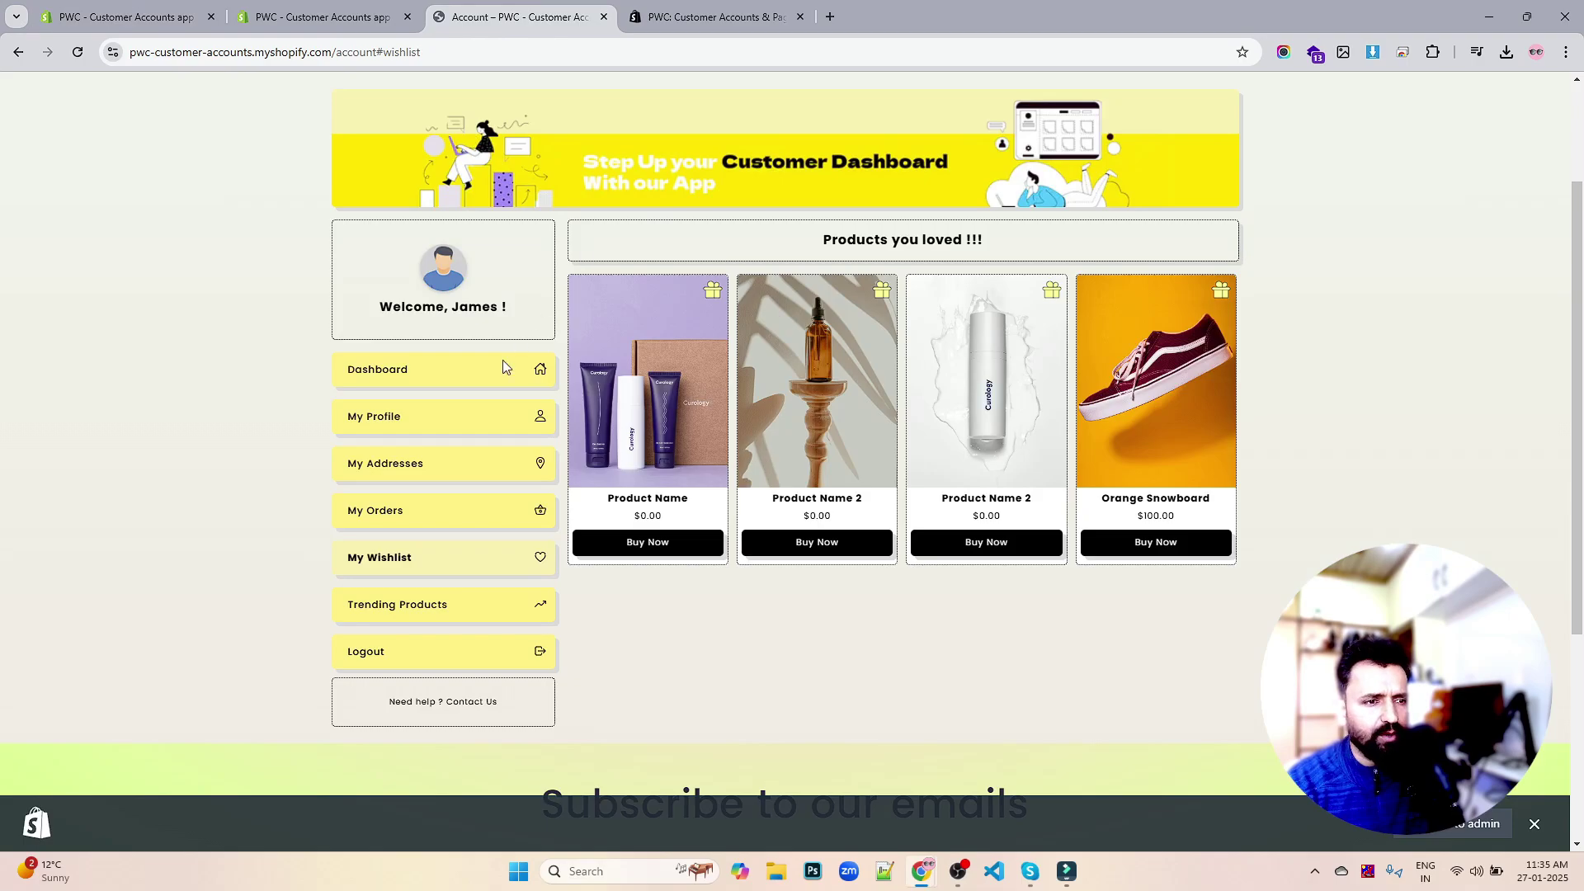
# - View the customer's saved addresses, then open the storefront catalog with 21 gift-box-tagged products
pyautogui.click(388, 466)
pyautogui.scroll(2, 512, 413)
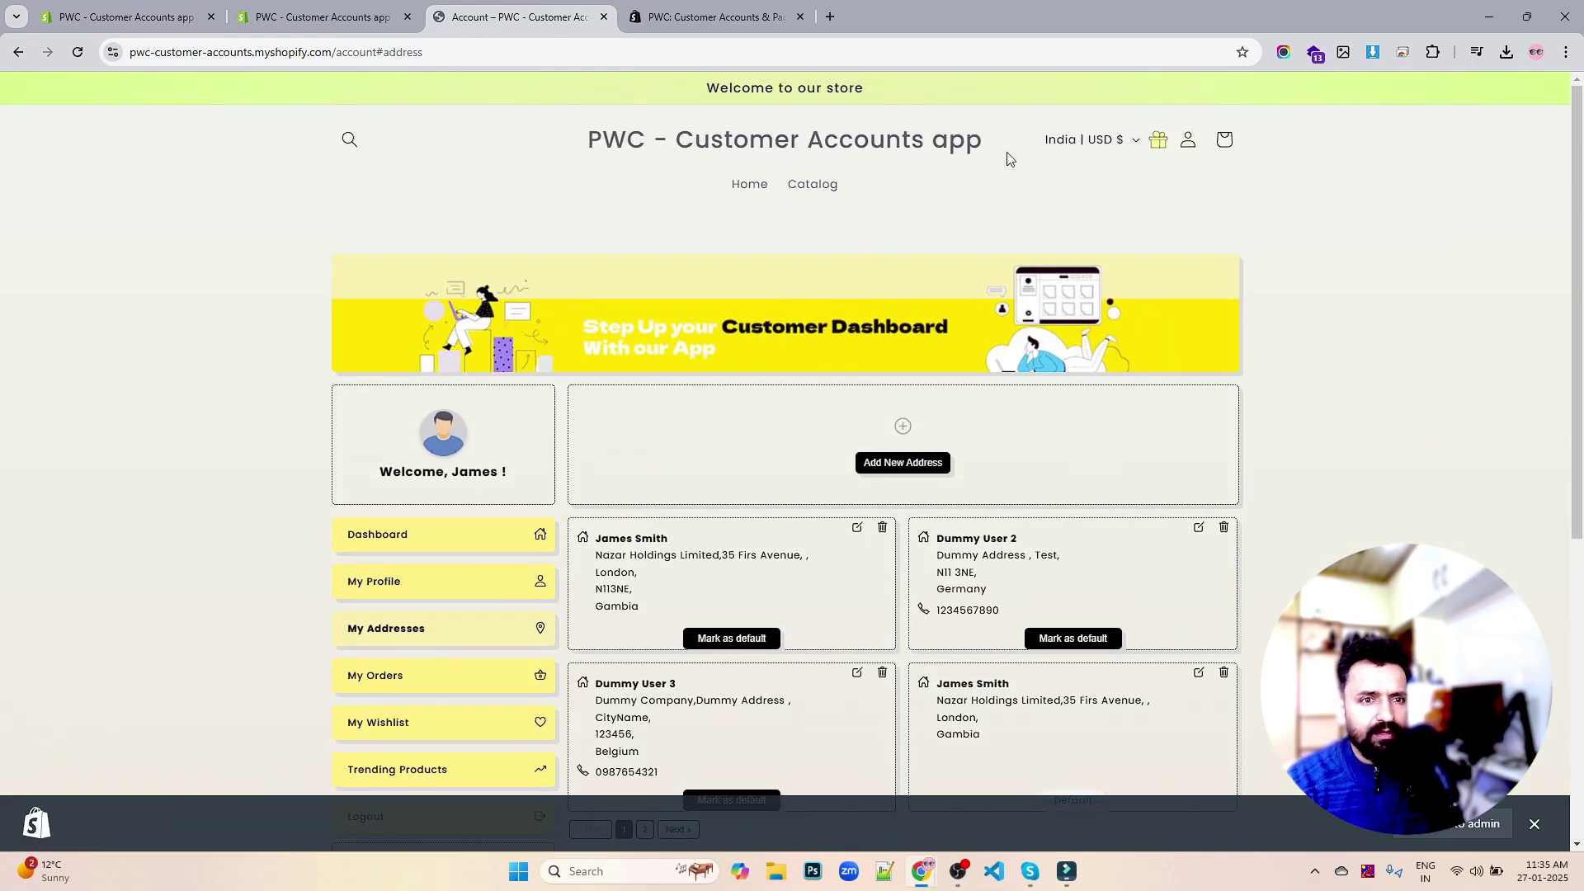
pyautogui.click(1185, 143)
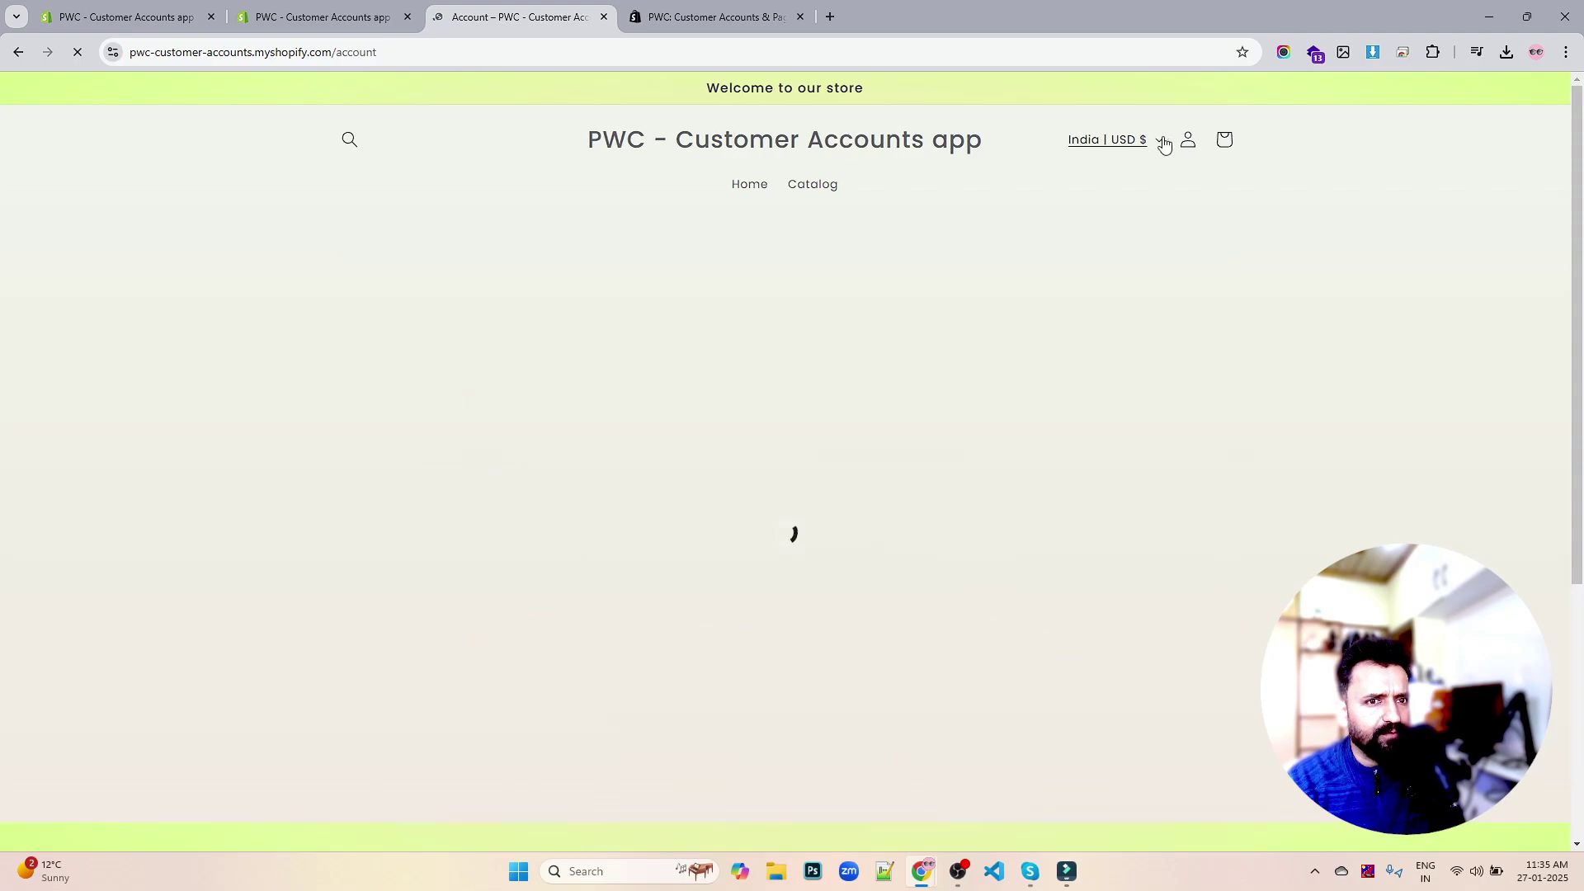
pyautogui.click(807, 195)
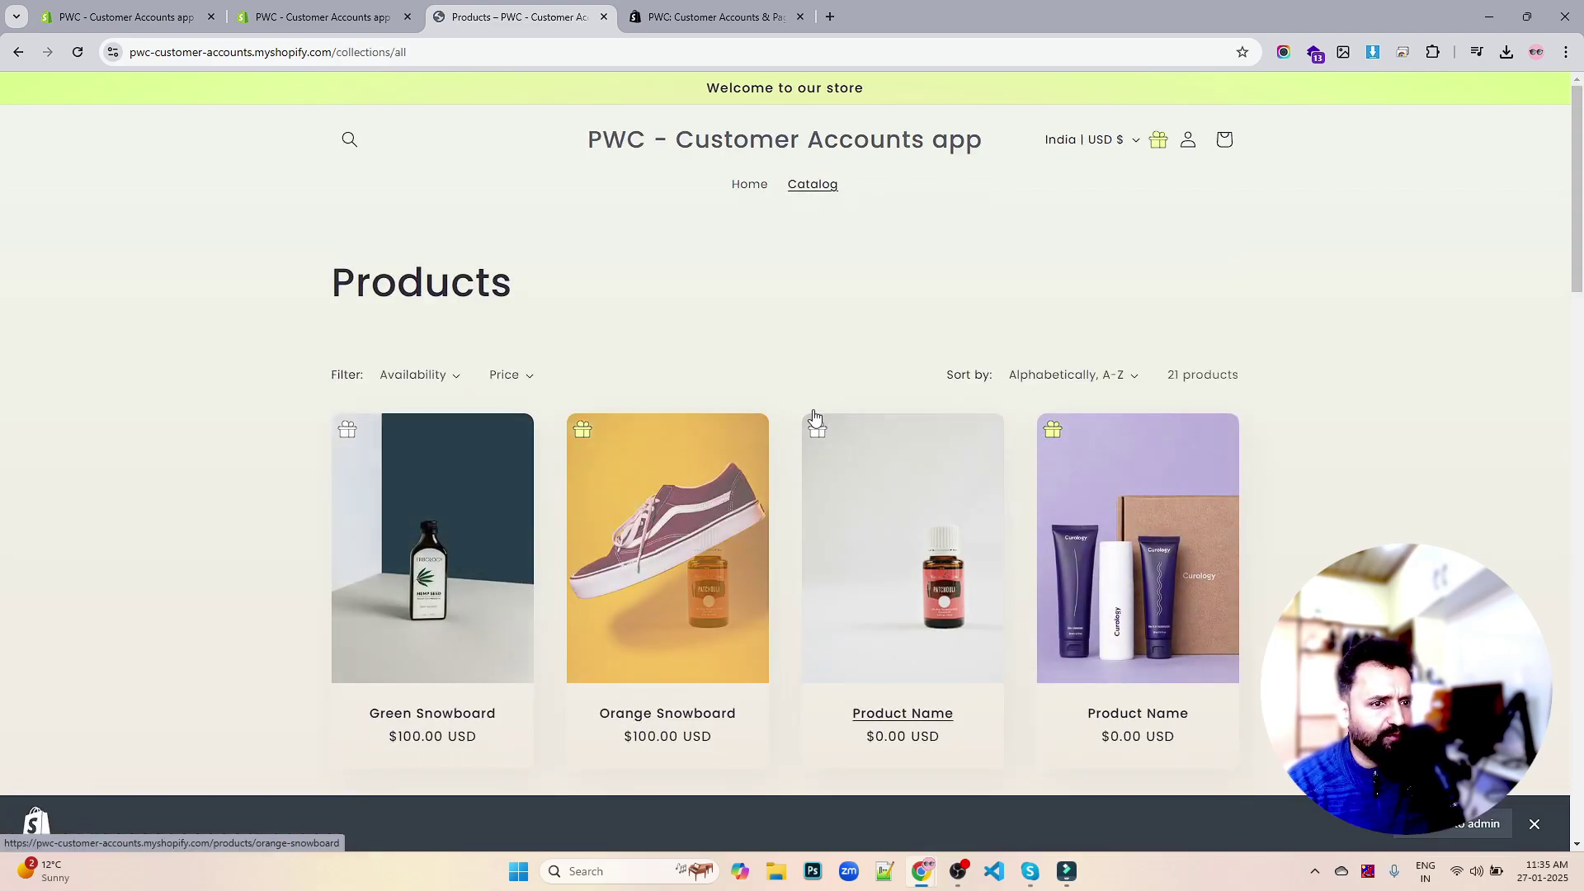
# - In the app's Wishlist settings, change the wishlist icon from GiftBox to Diamond and save
pyautogui.click(321, 15)
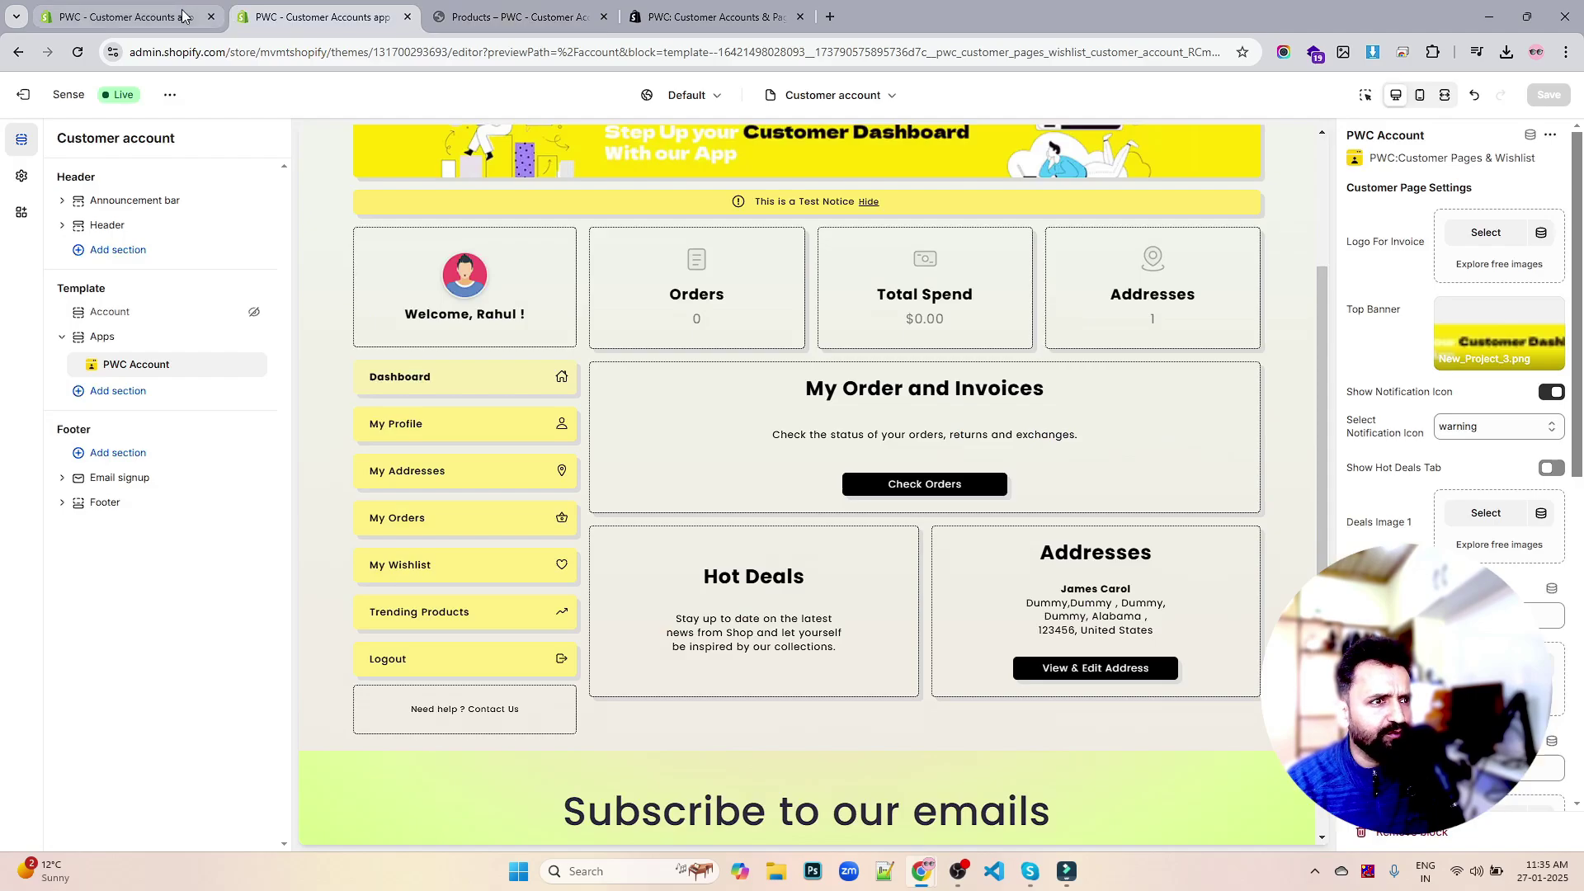
pyautogui.click(182, 17)
pyautogui.scroll(-3, 947, 343)
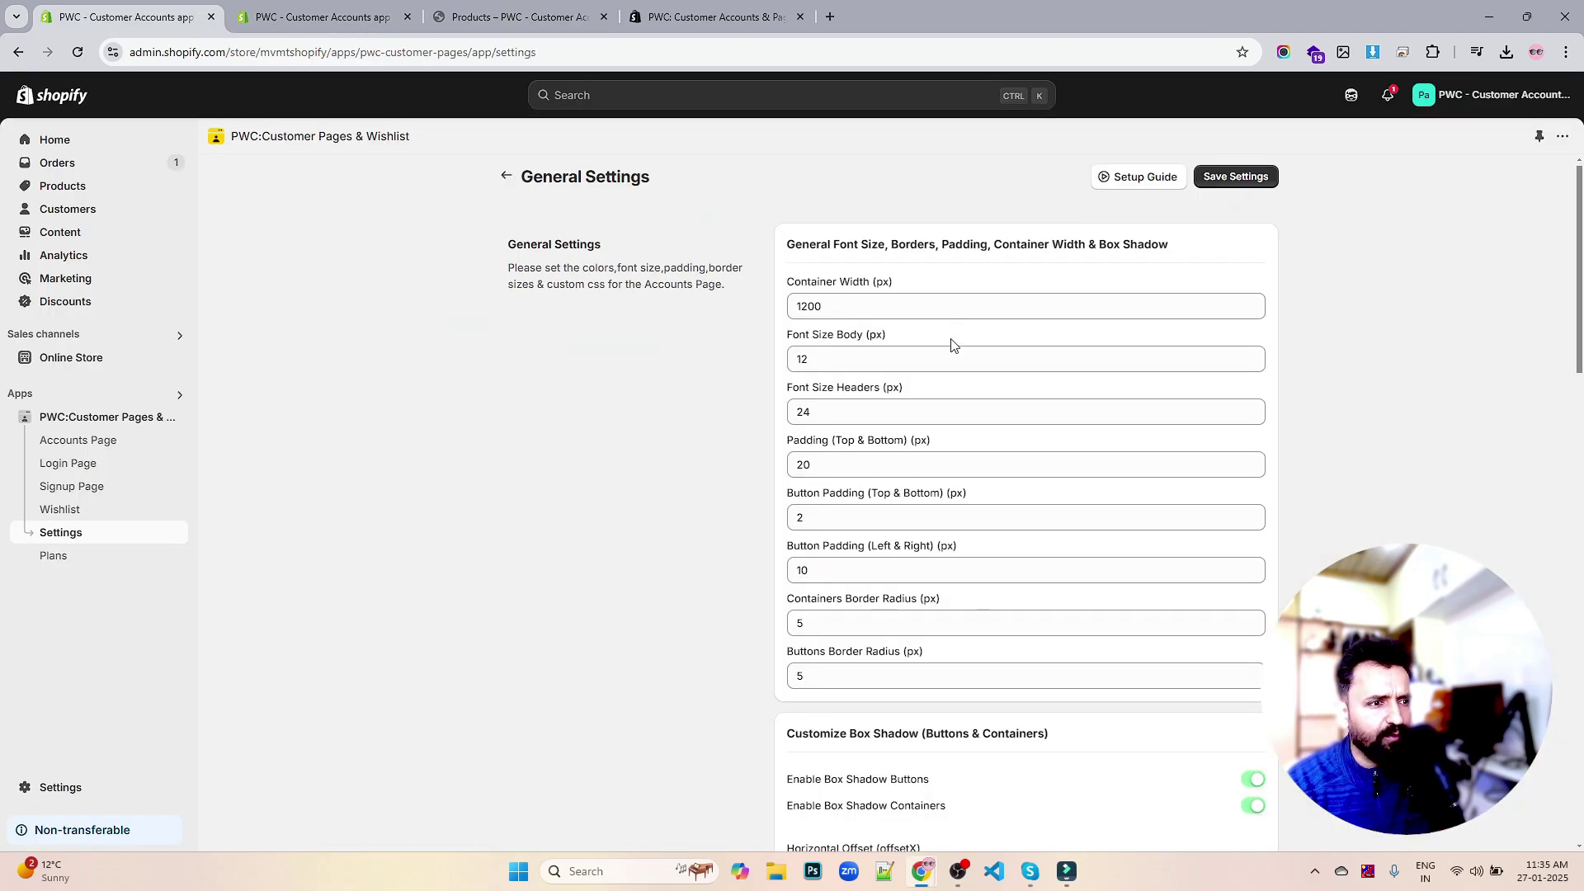
pyautogui.click(76, 509)
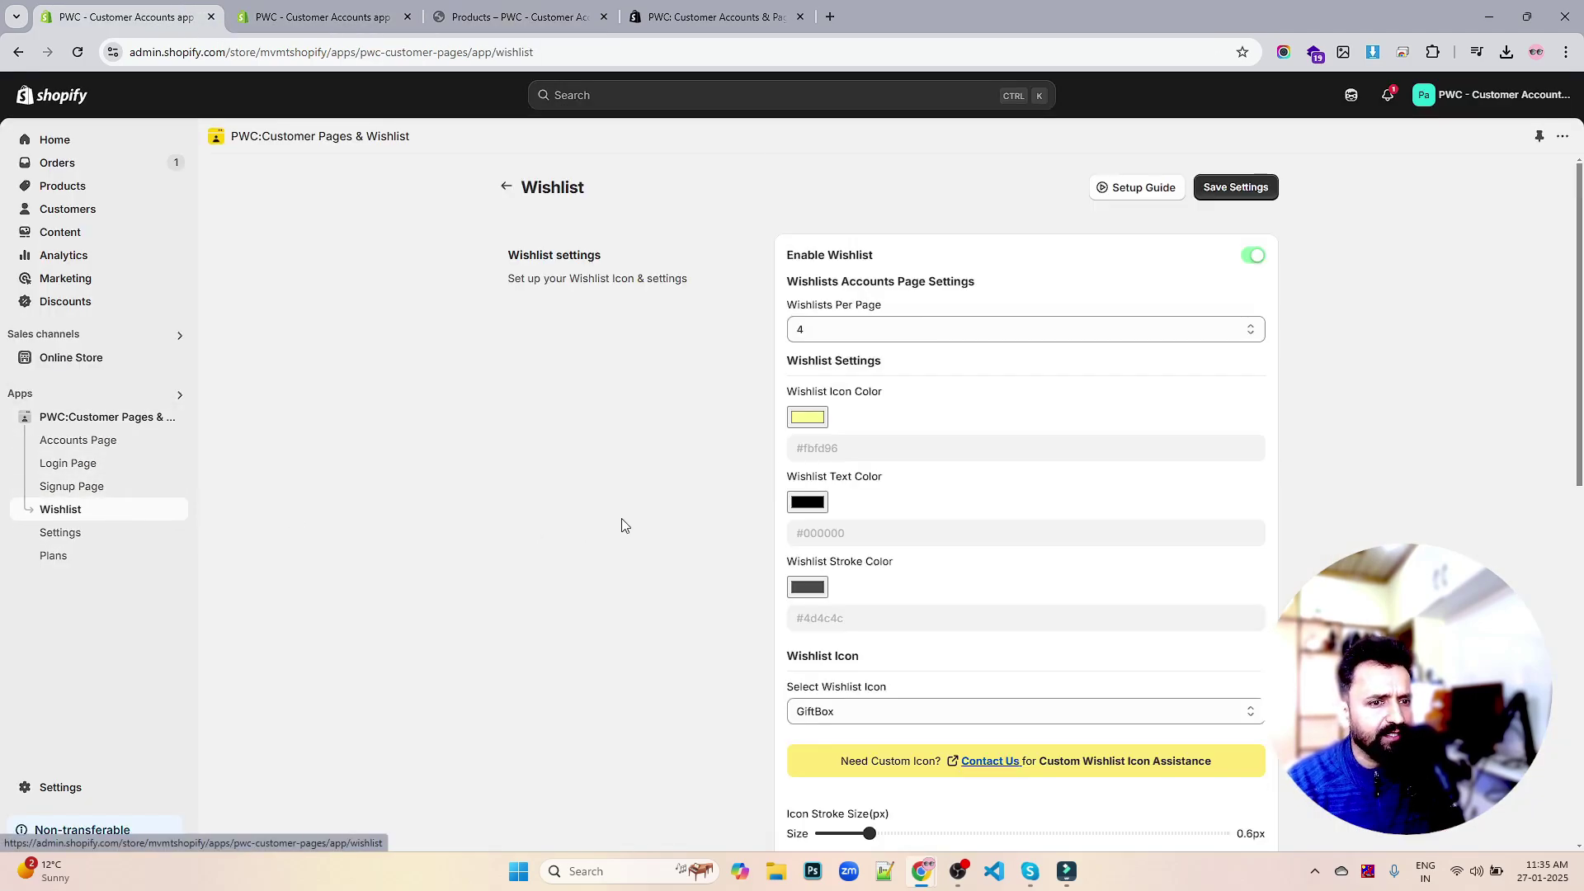
pyautogui.scroll(-4, 913, 506)
pyautogui.scroll(2, 908, 511)
pyautogui.click(889, 544)
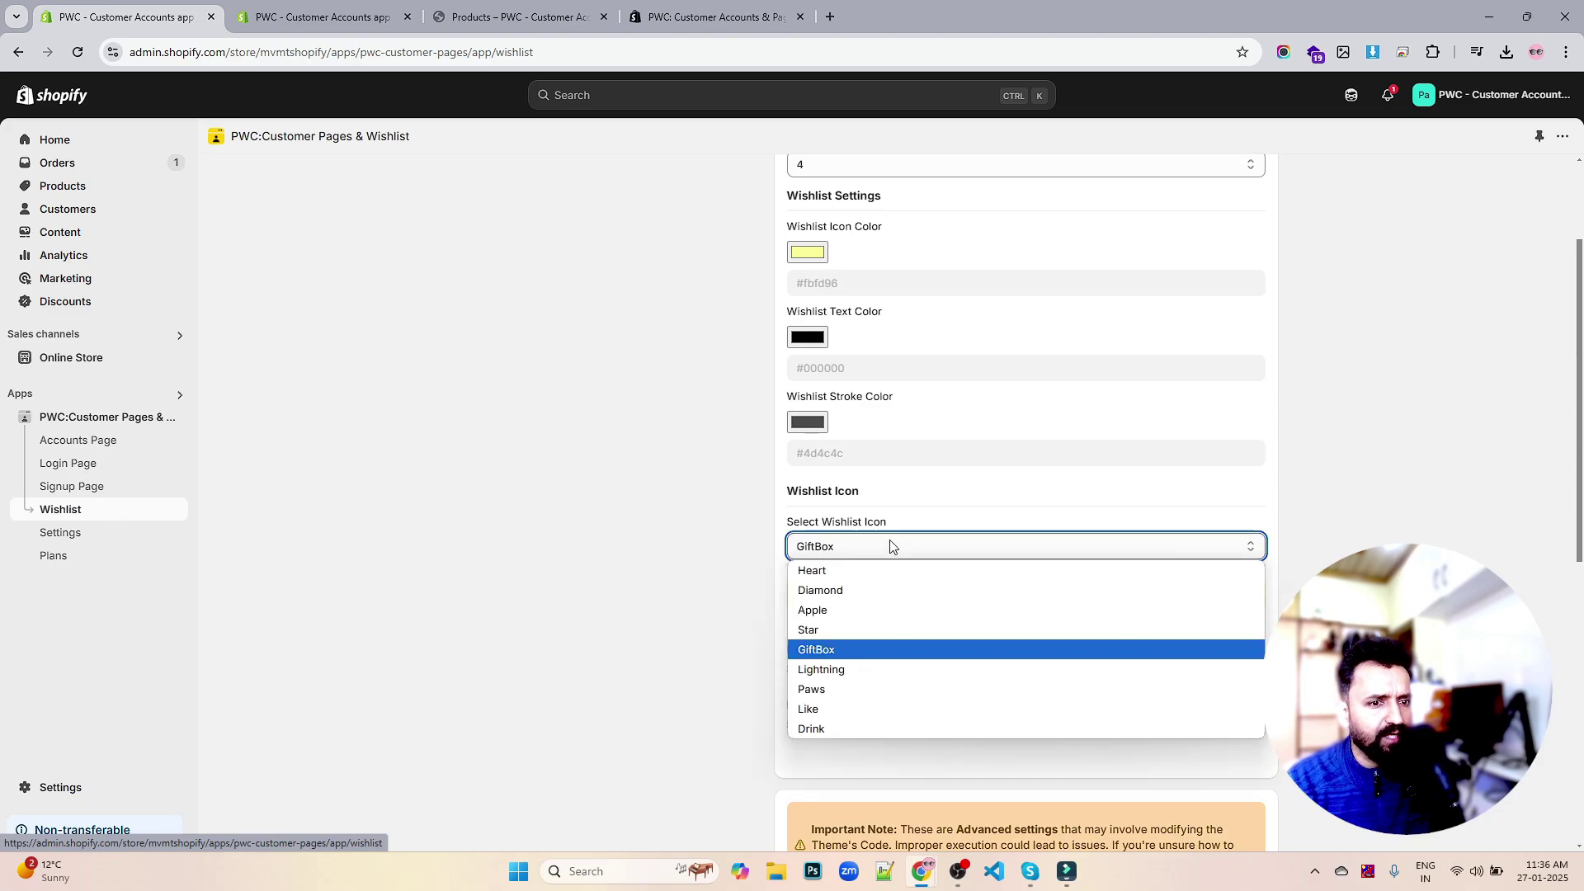
pyautogui.click(871, 589)
pyautogui.scroll(2, 1102, 524)
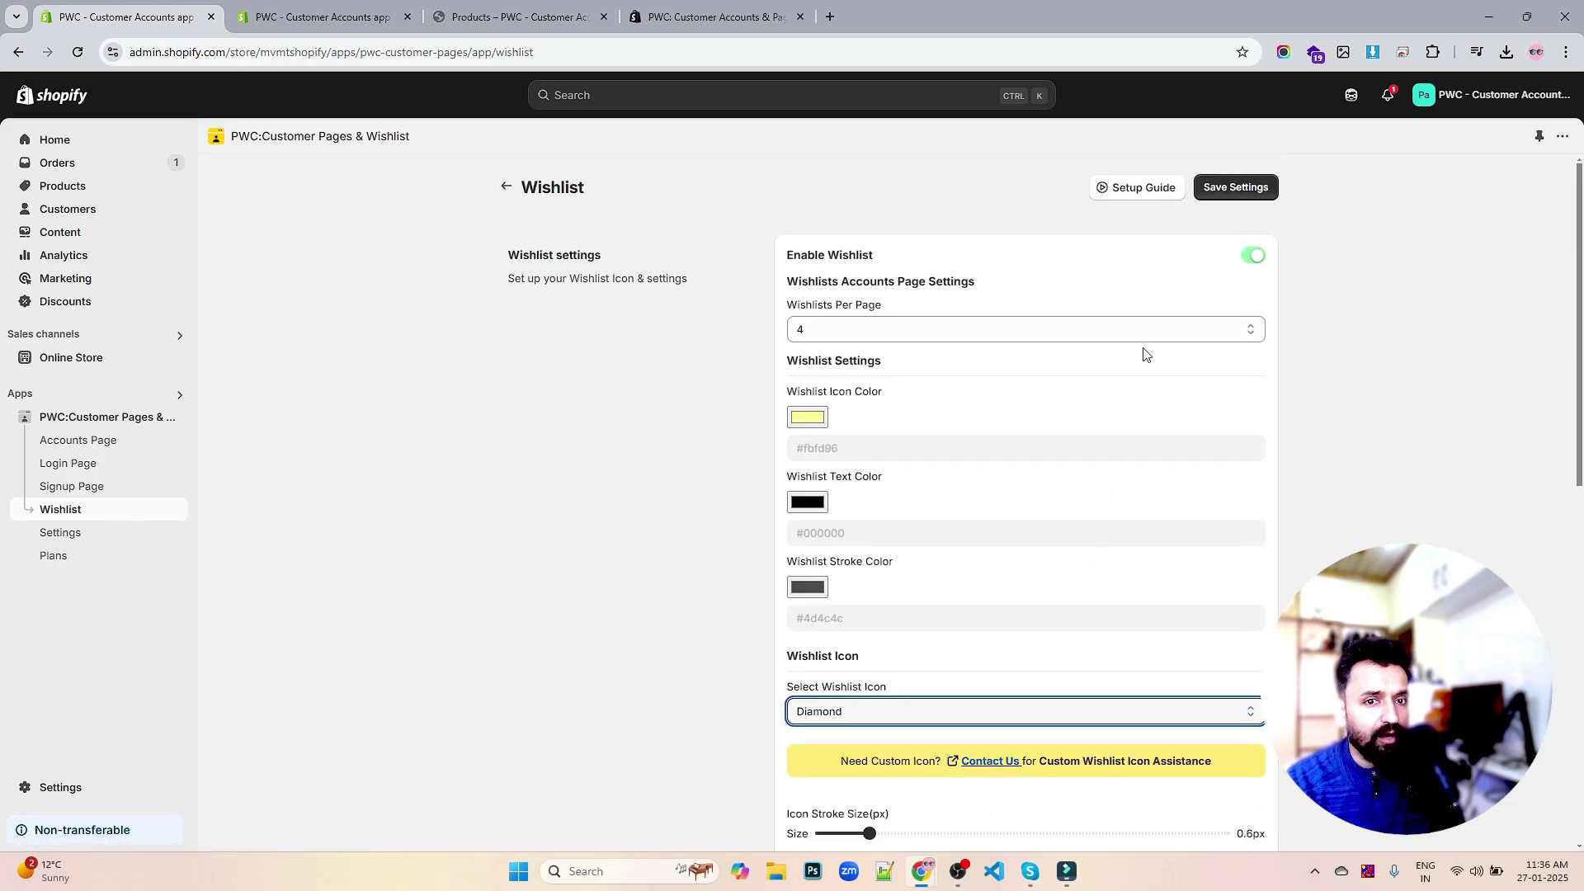
pyautogui.click(1224, 194)
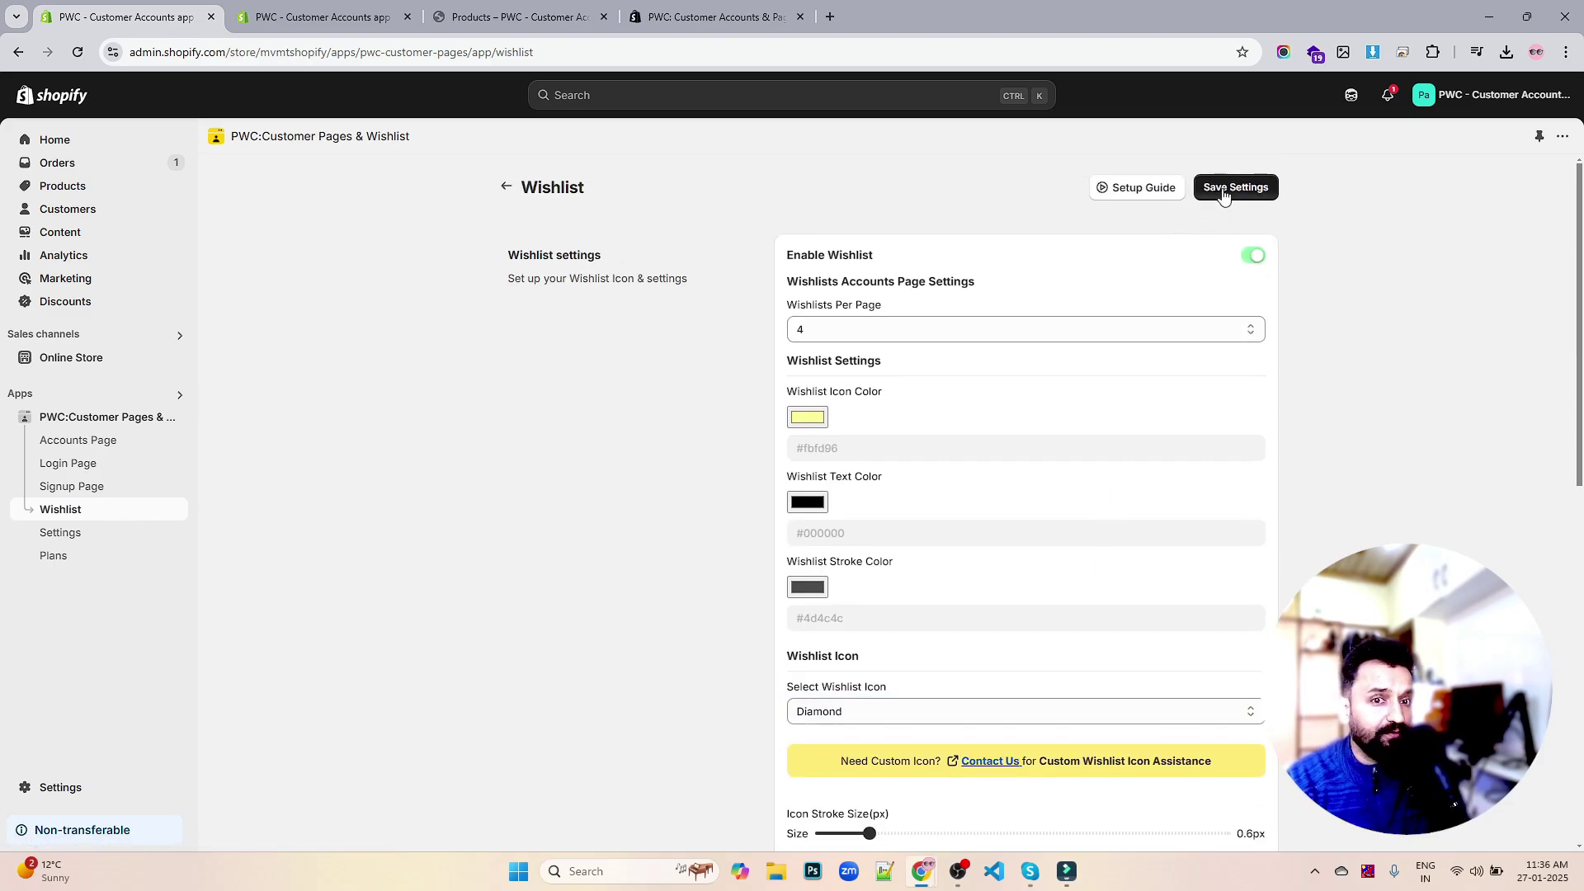
# - Reload the storefront Products page and scroll to see the diamond wishlist icons
pyautogui.click(495, 18)
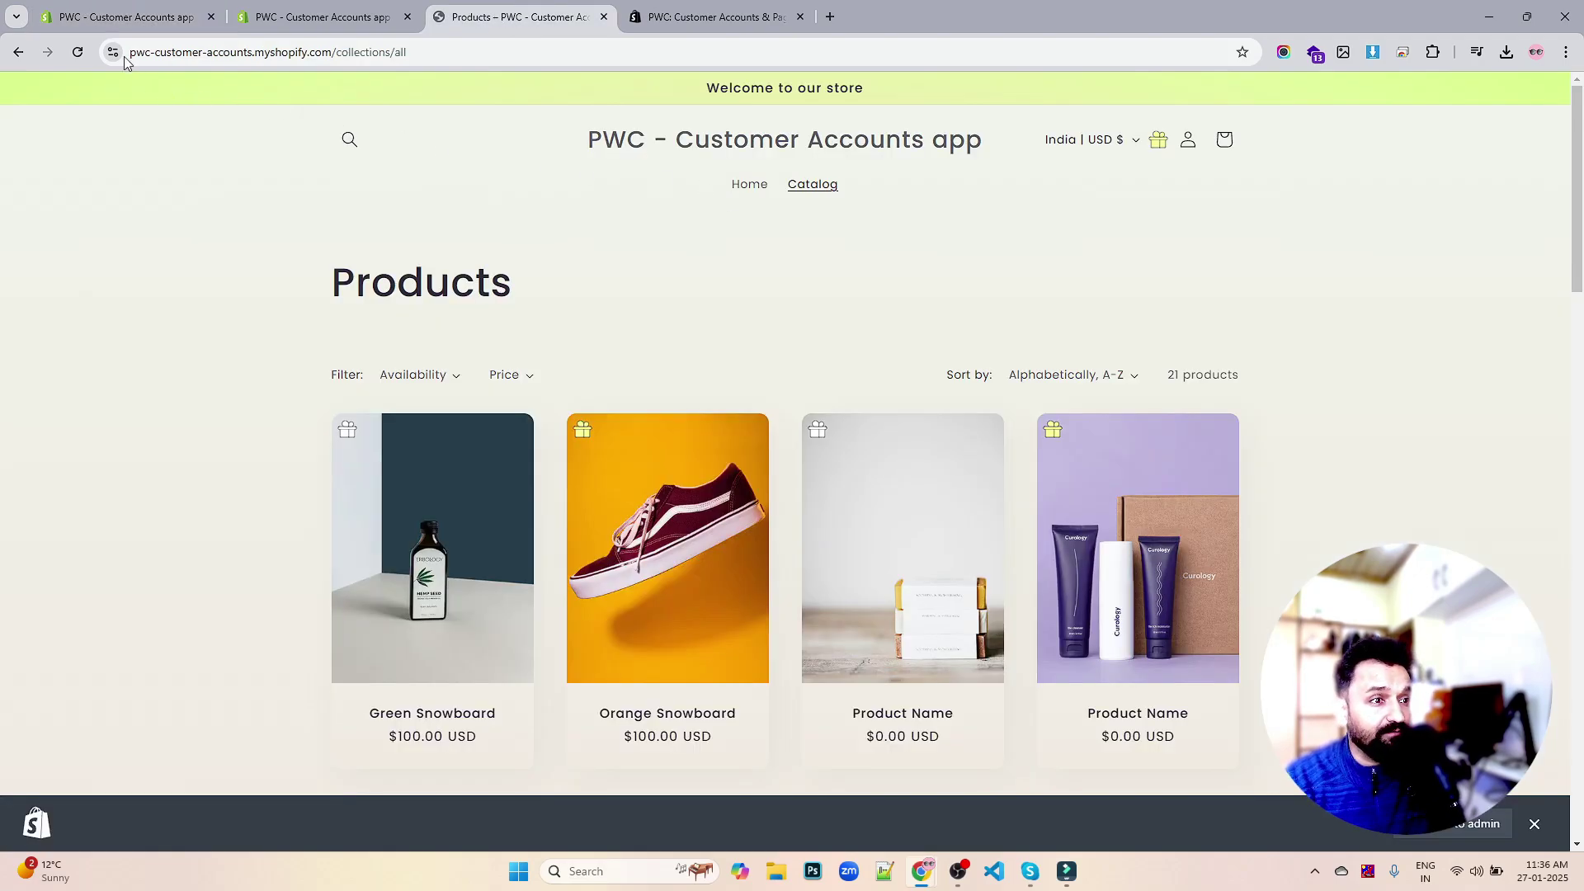
pyautogui.click(79, 53)
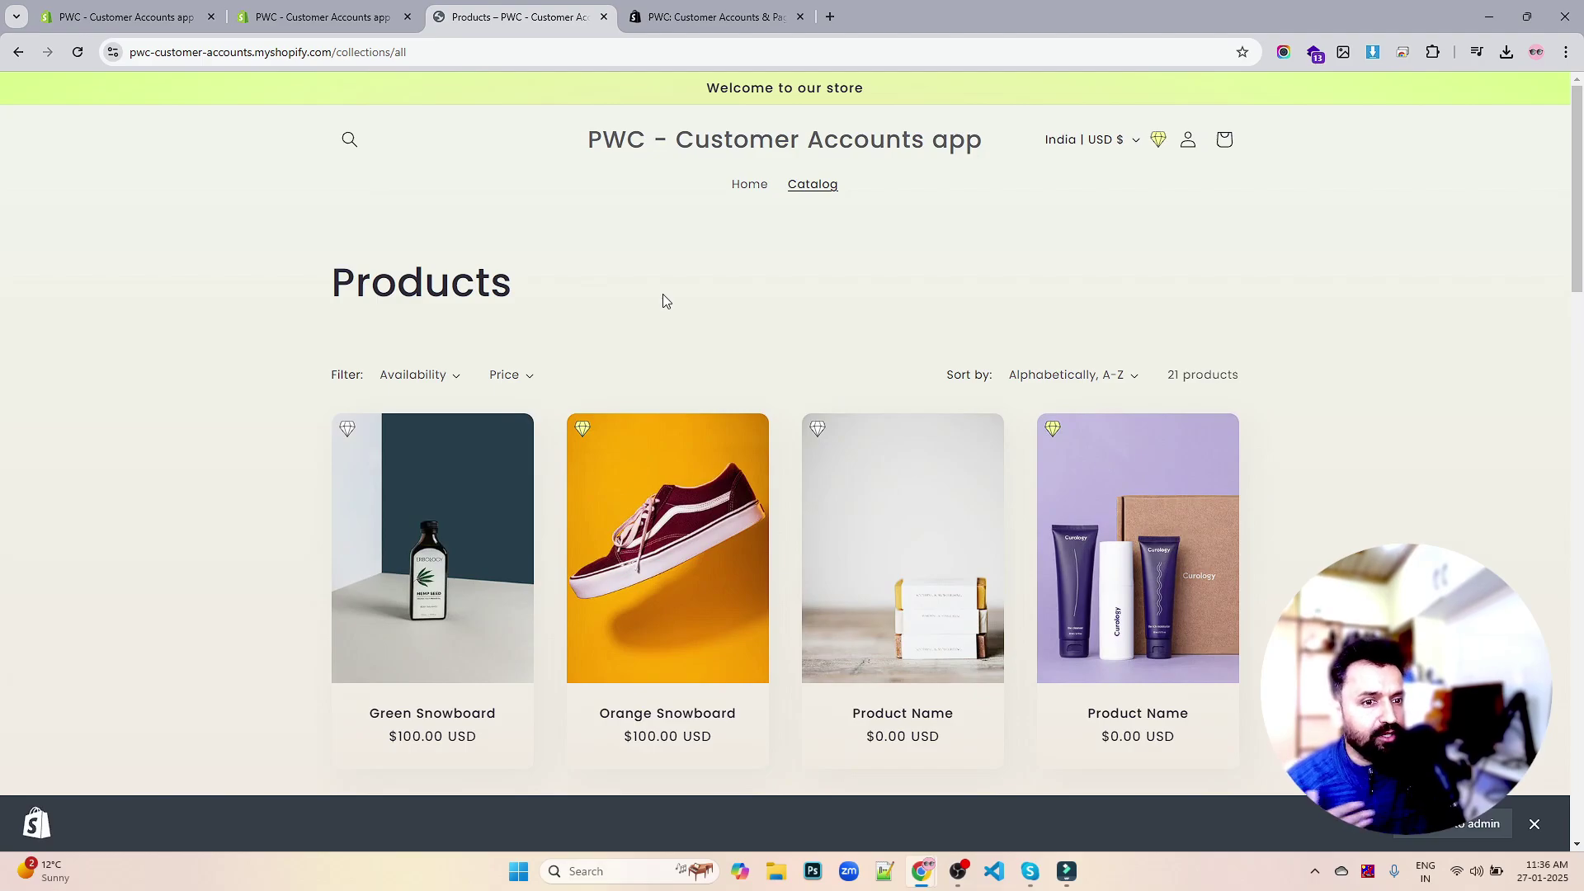
pyautogui.scroll(-1, 774, 379)
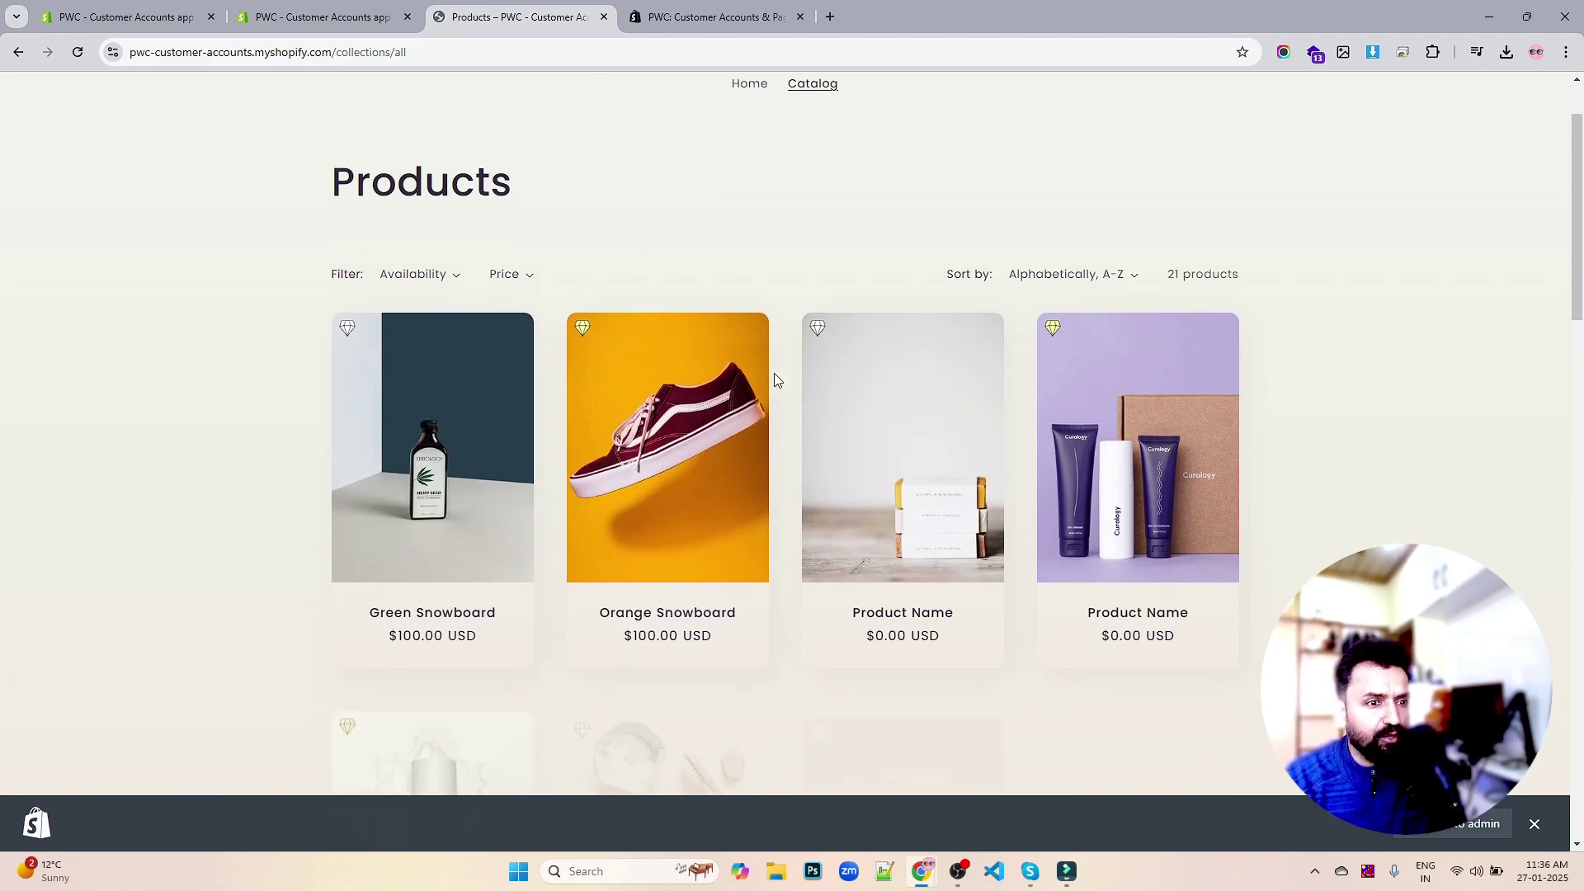
# - Set the wishlist icon stroke size to 0.8px and width and height to 22px
pyautogui.click(124, 16)
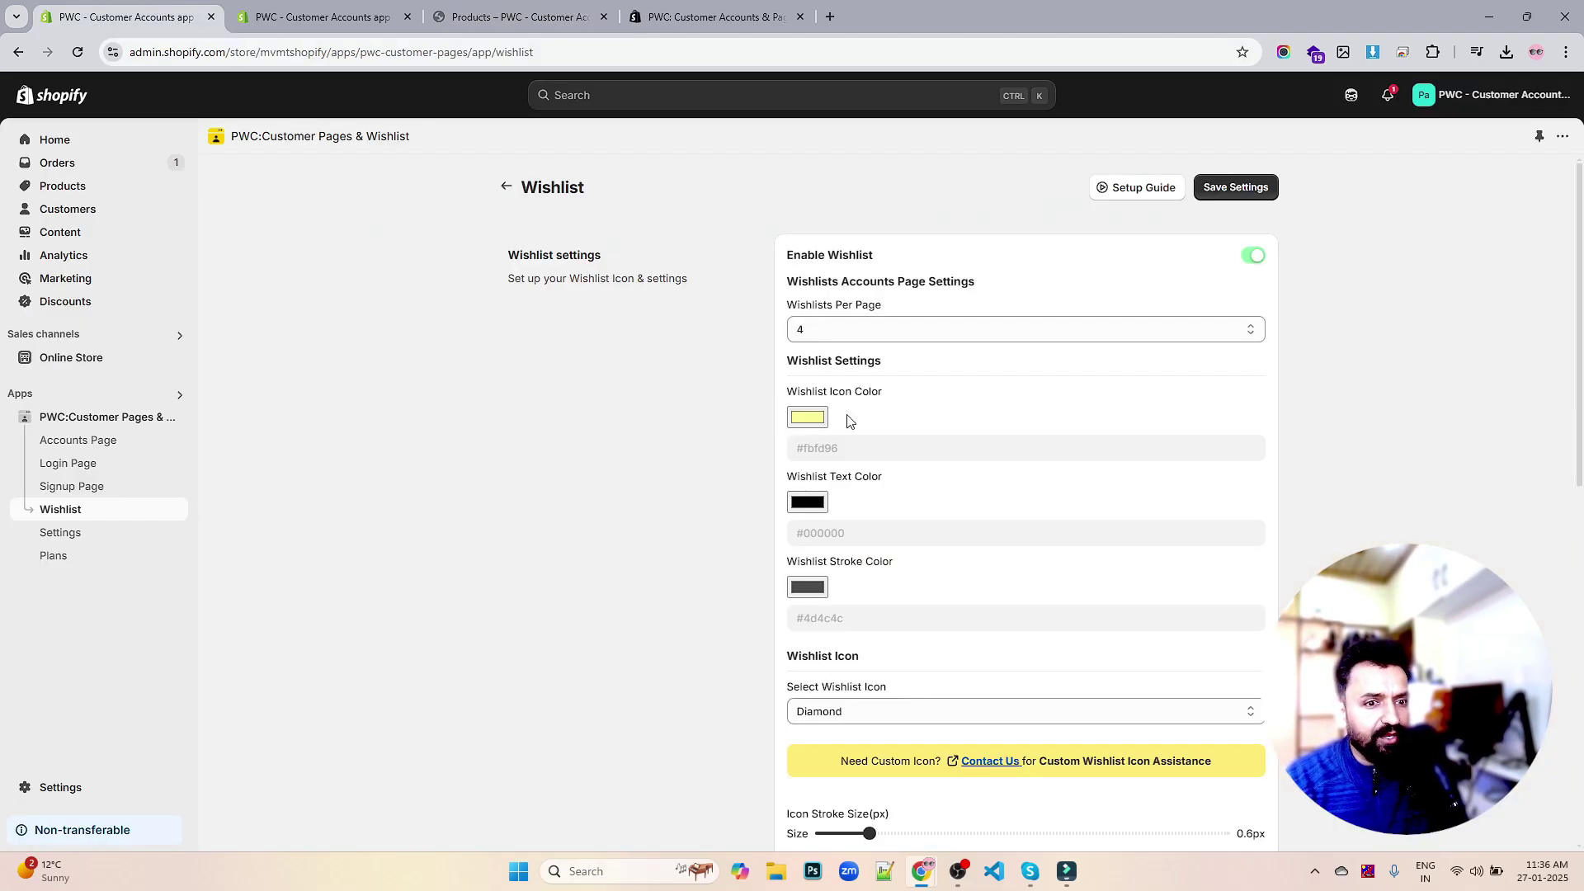
pyautogui.scroll(-4, 938, 438)
pyautogui.moveTo(870, 504)
pyautogui.mouseDown()
pyautogui.moveTo(918, 503)
pyautogui.moveTo(865, 505)
pyautogui.moveTo(887, 517)
pyautogui.mouseUp()
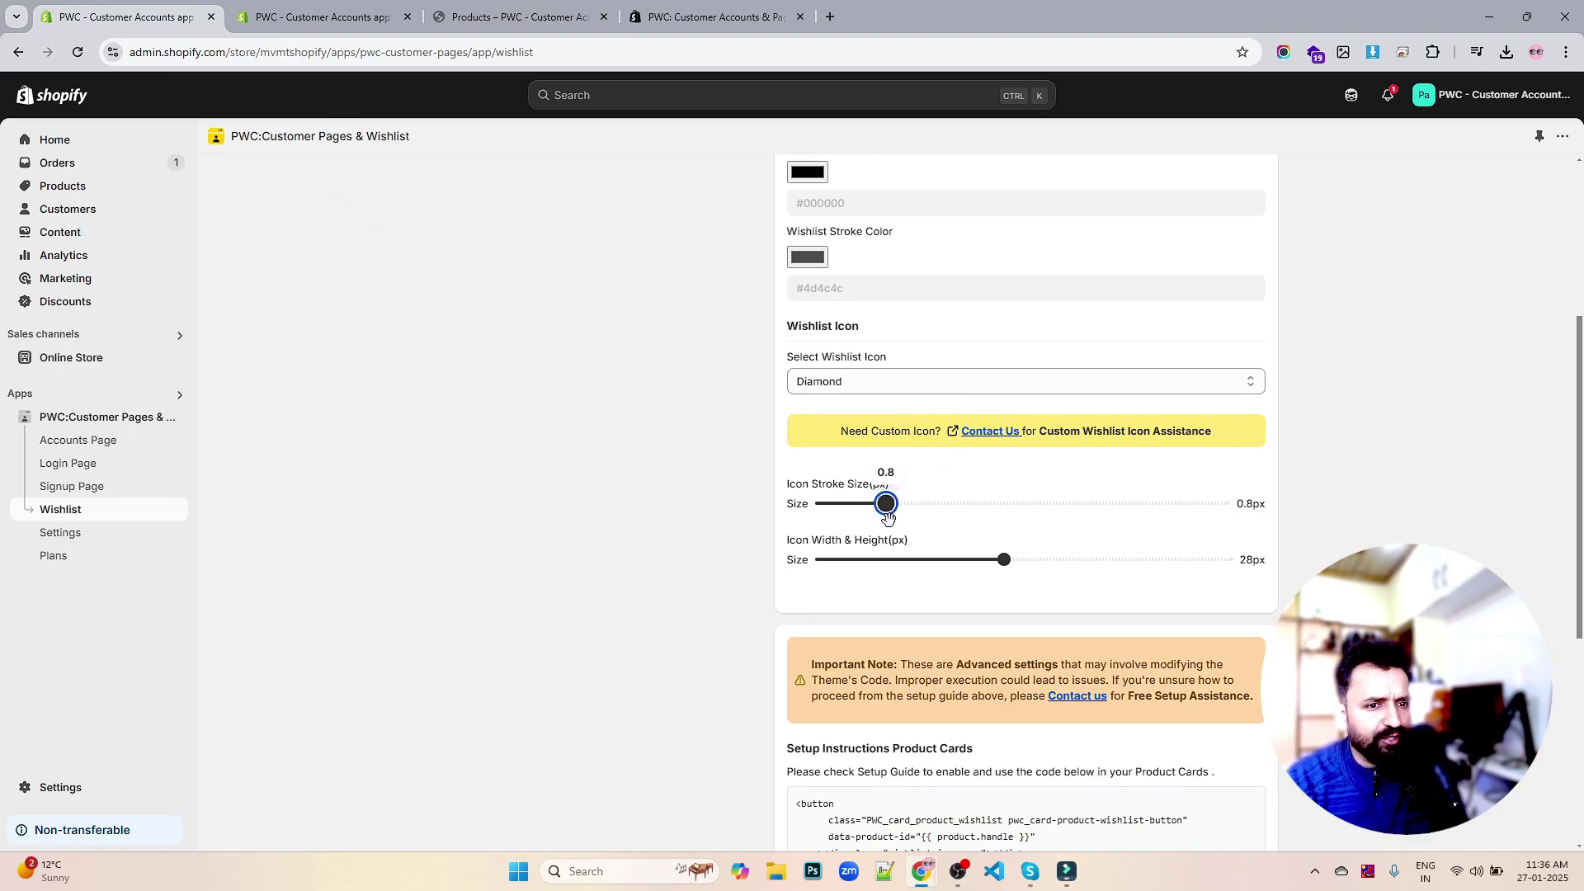
pyautogui.moveTo(1004, 560); pyautogui.dragTo(950, 559)
# - Compare the resized diamond icons on the storefront catalog against the Wishlist settings
pyautogui.click(512, 17)
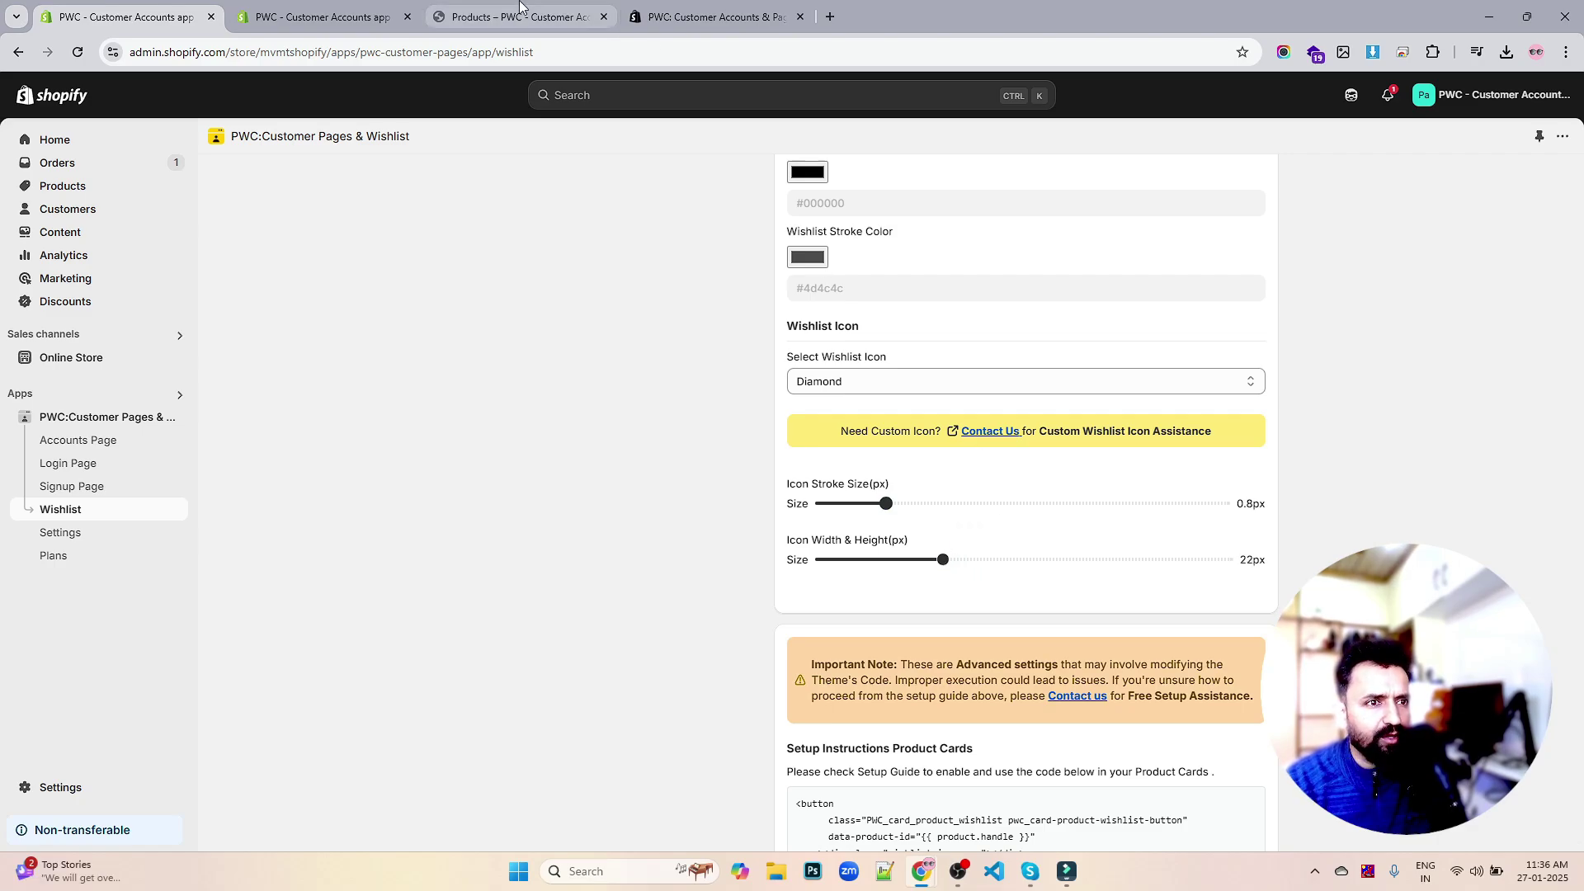
pyautogui.scroll(3, 1155, 231)
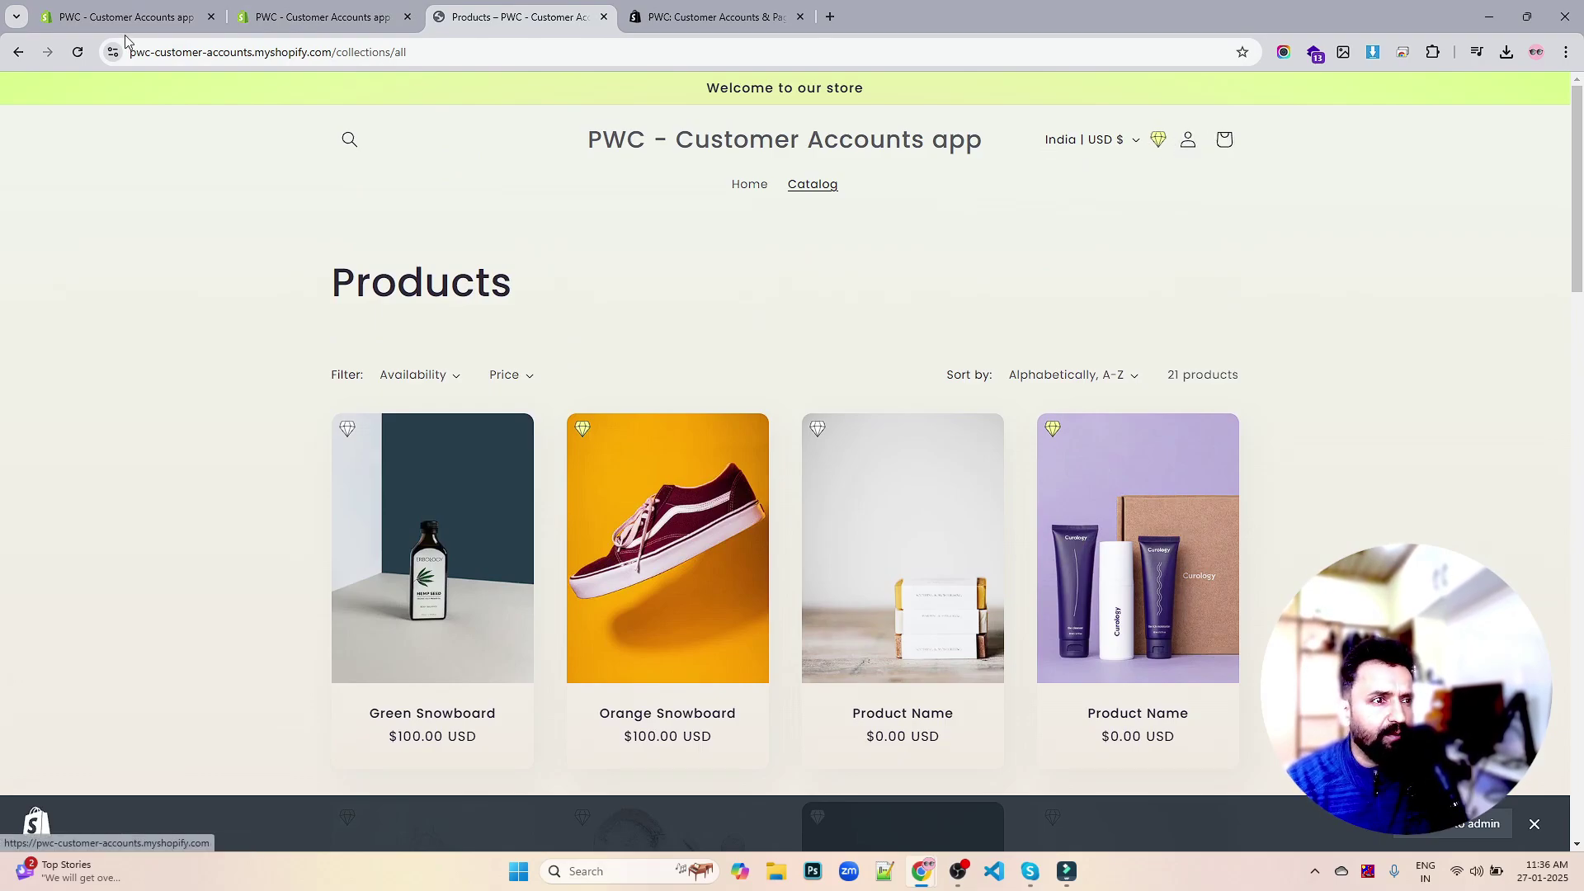
pyautogui.click(146, 20)
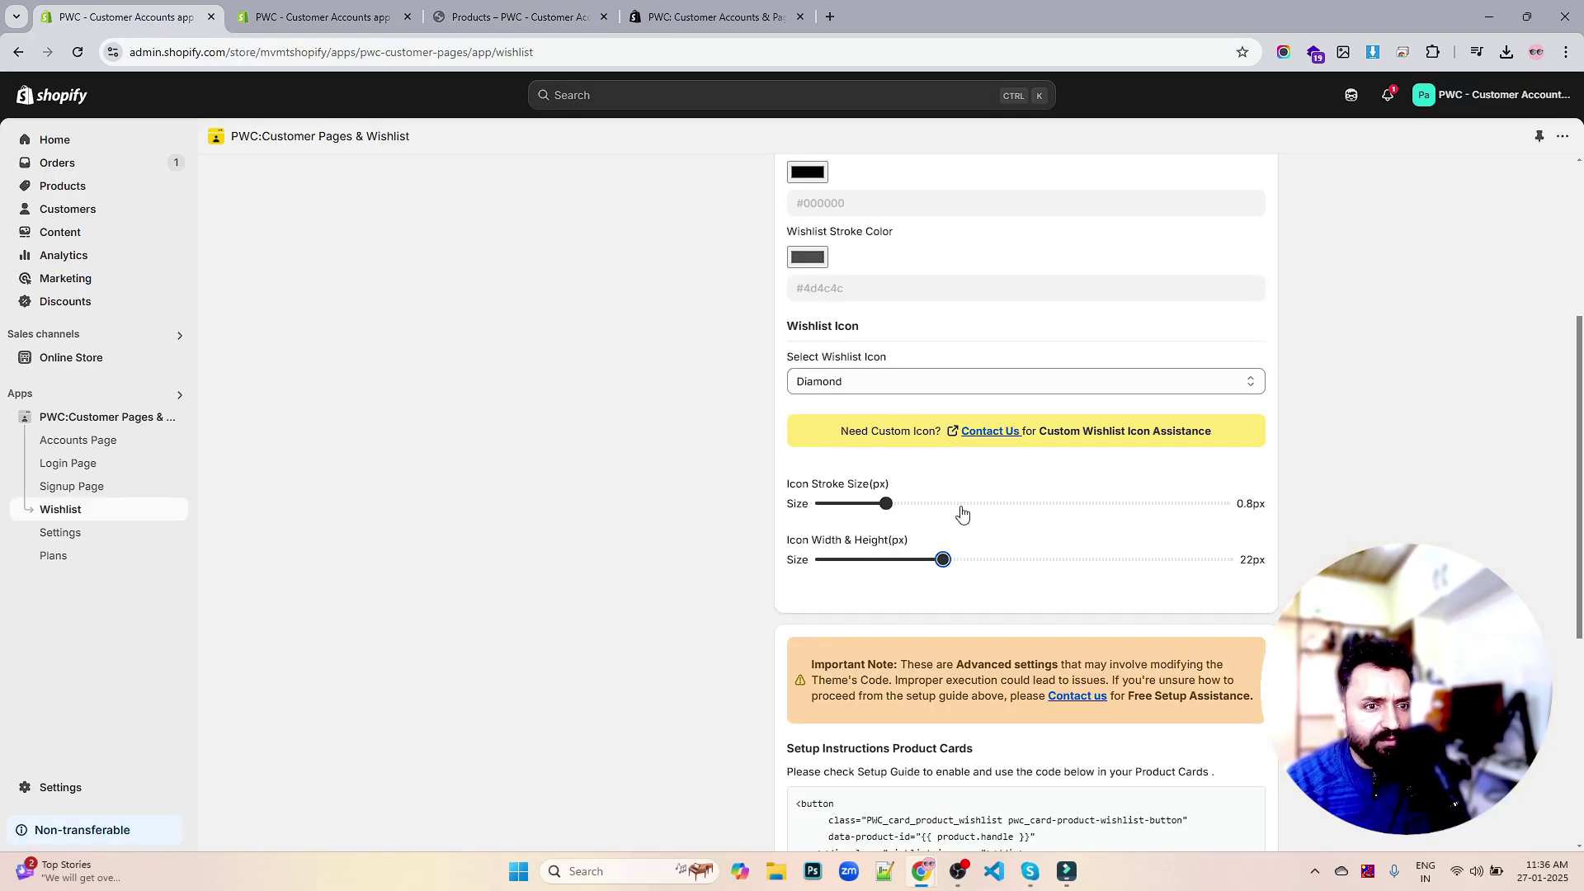
pyautogui.scroll(3, 957, 510)
pyautogui.scroll(1, 957, 503)
pyautogui.scroll(-6, 894, 343)
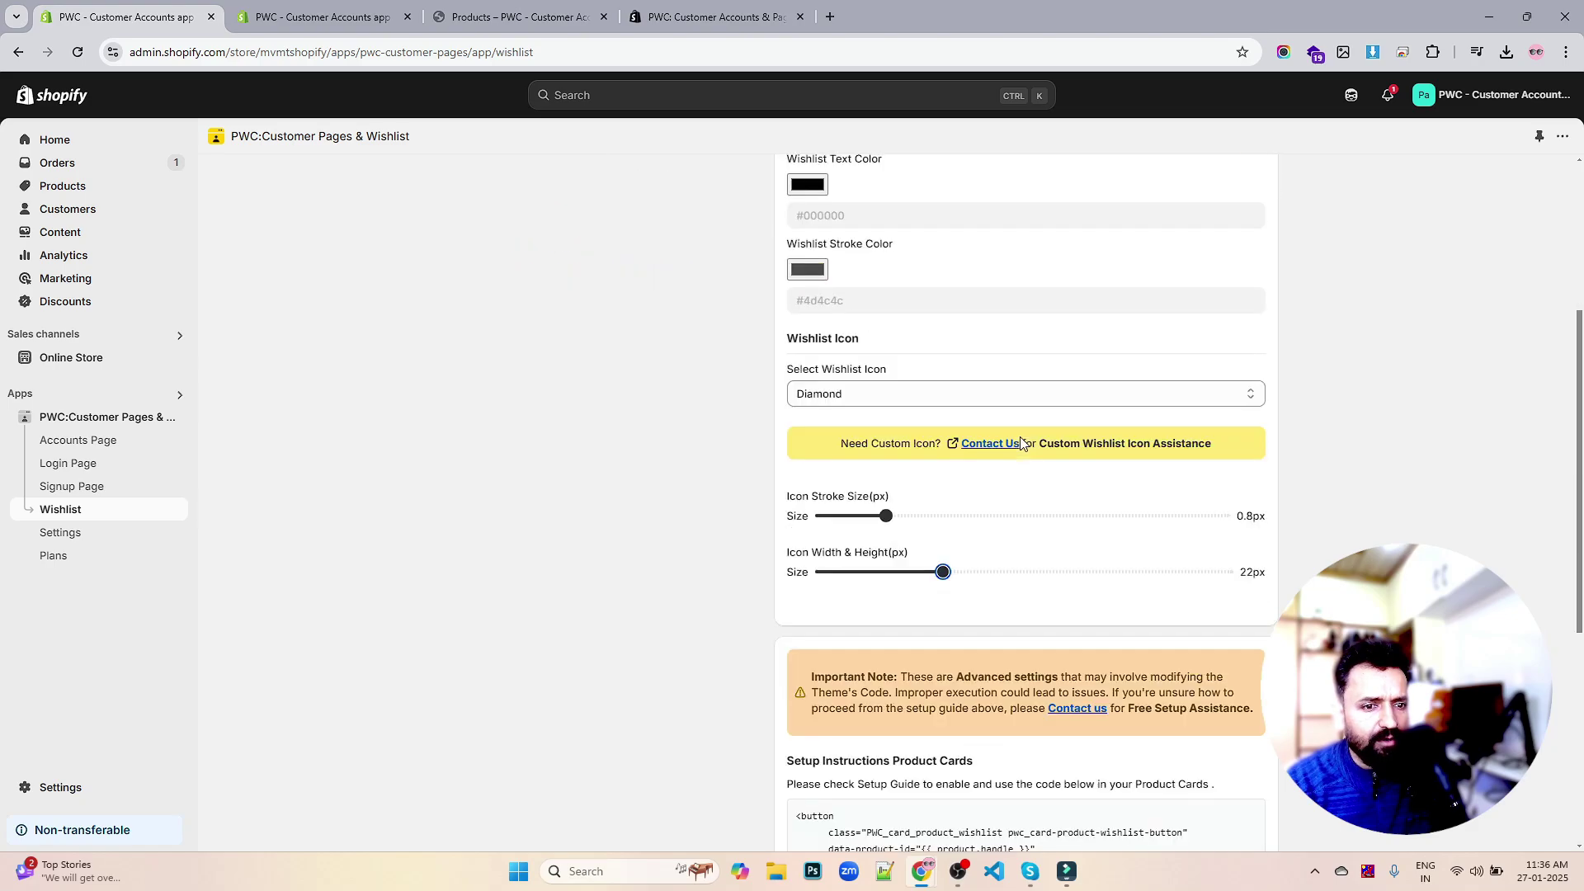
pyautogui.scroll(-2, 1020, 442)
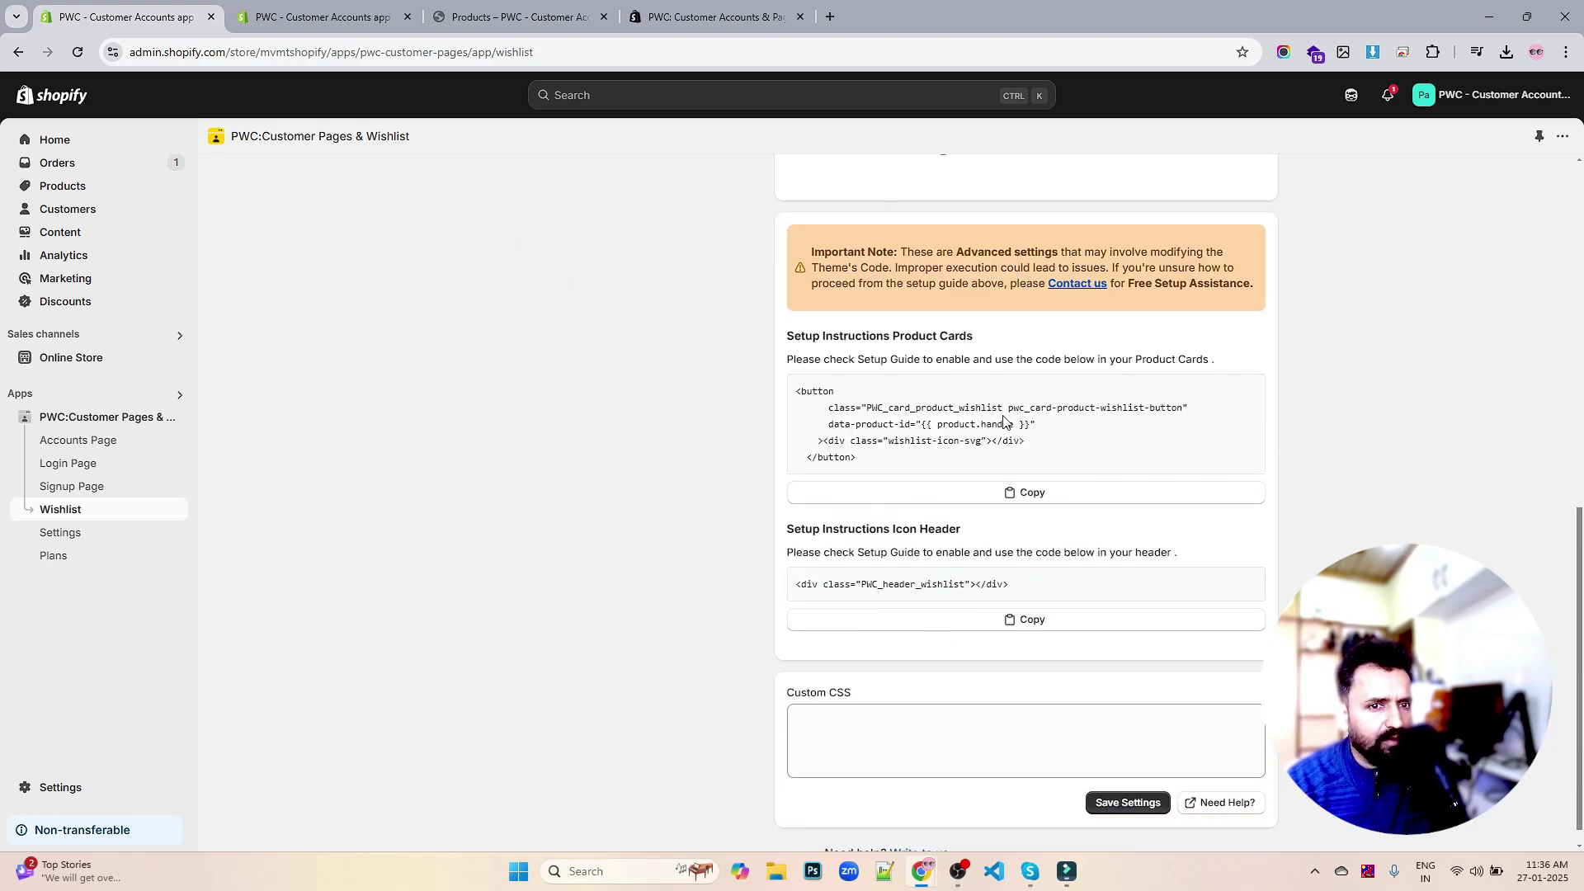
pyautogui.scroll(9, 965, 564)
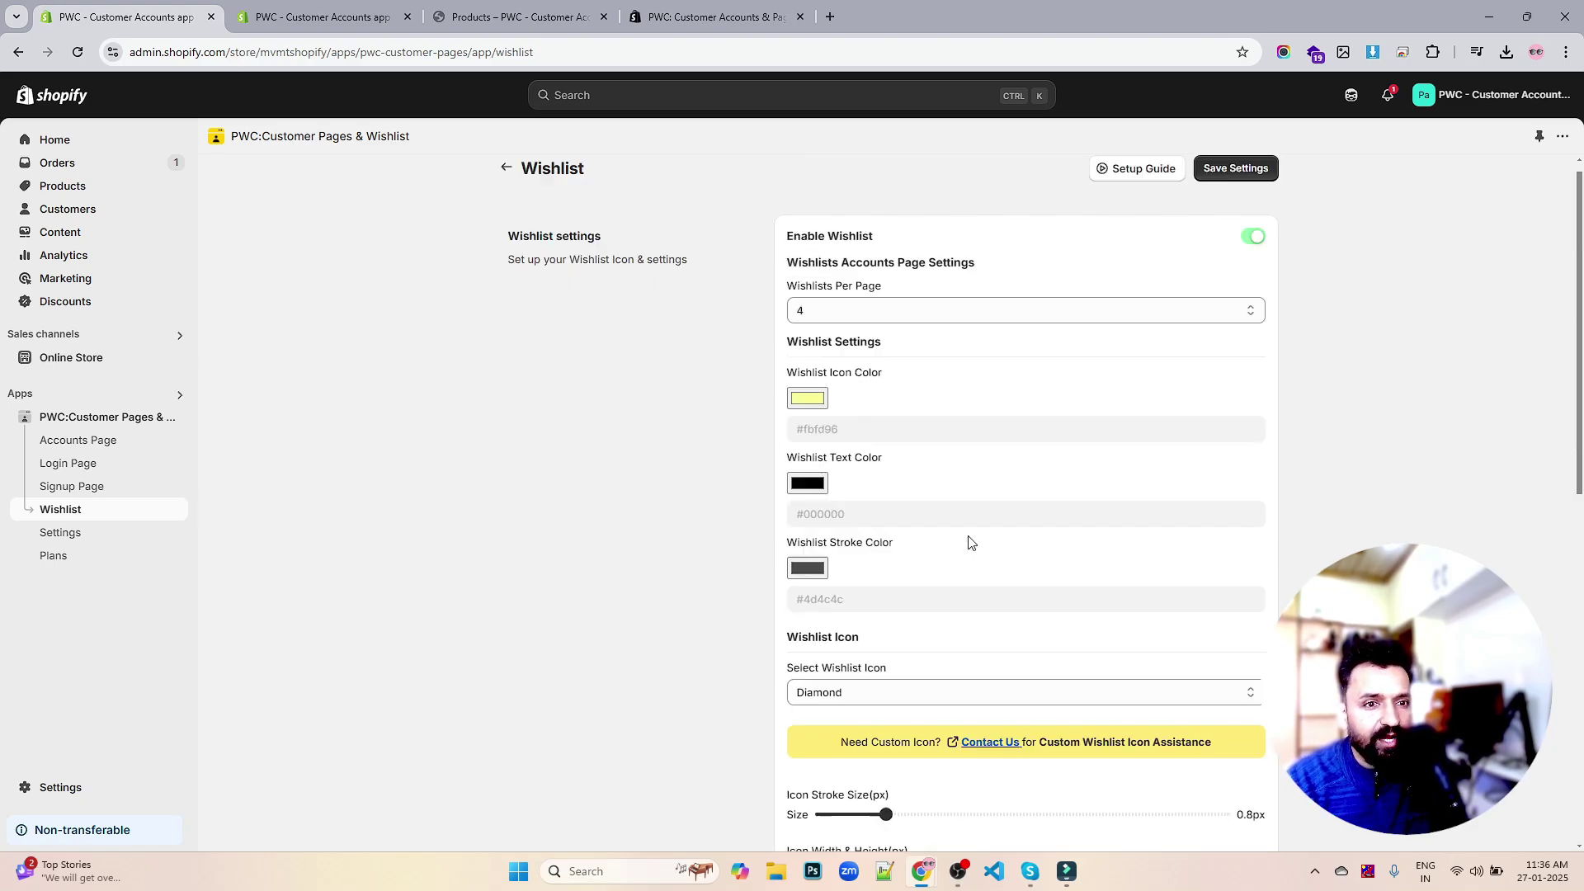
pyautogui.scroll(-2, 969, 542)
pyautogui.scroll(2, 969, 542)
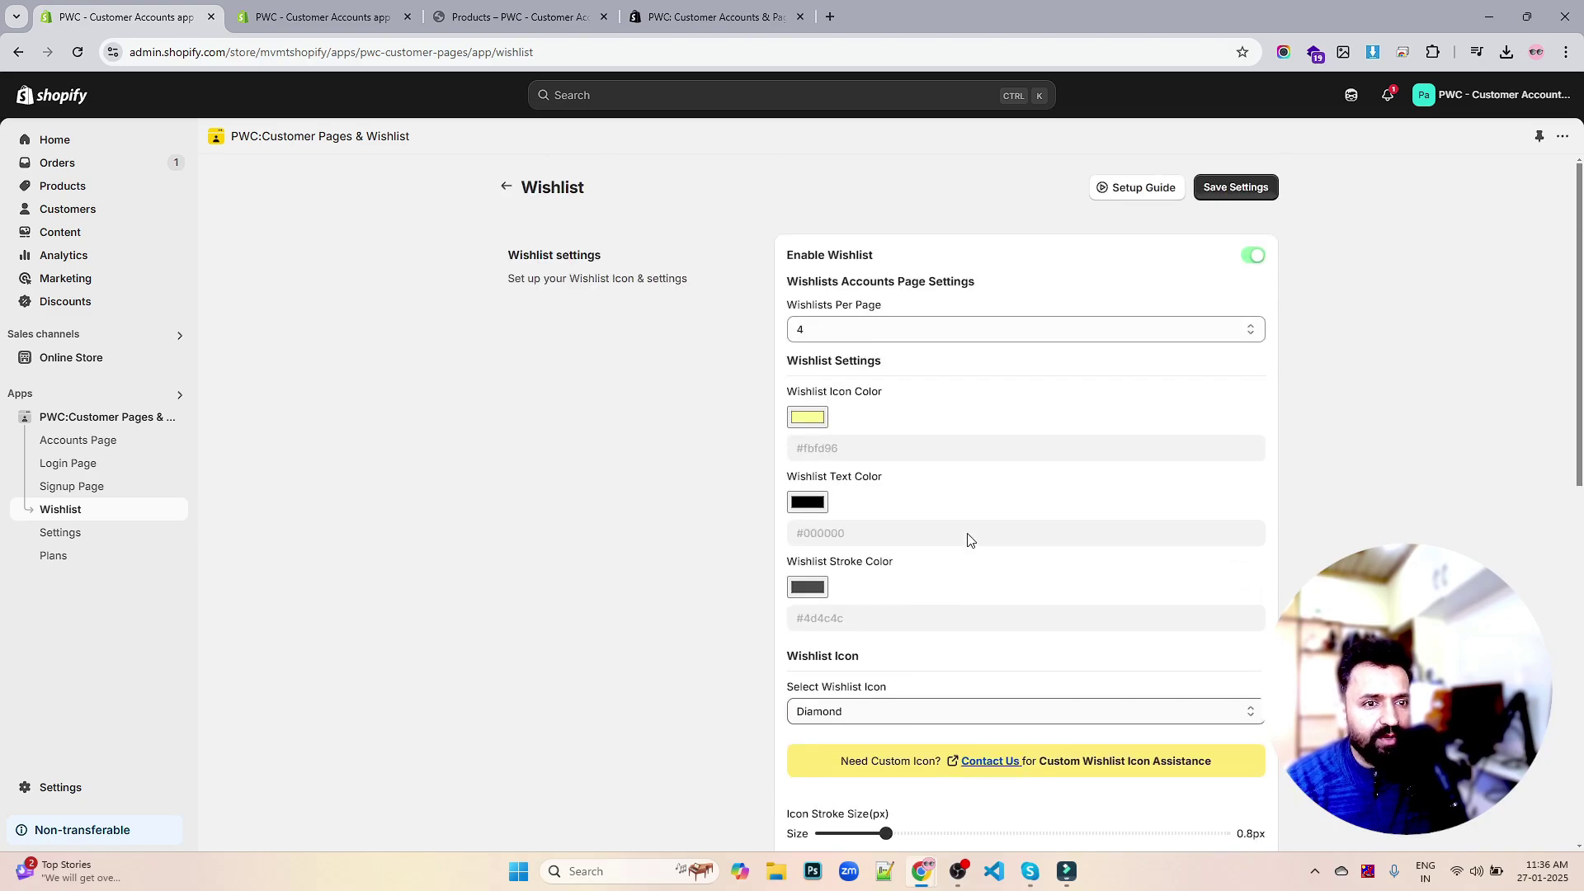
pyautogui.scroll(-2, 965, 537)
pyautogui.click(504, 18)
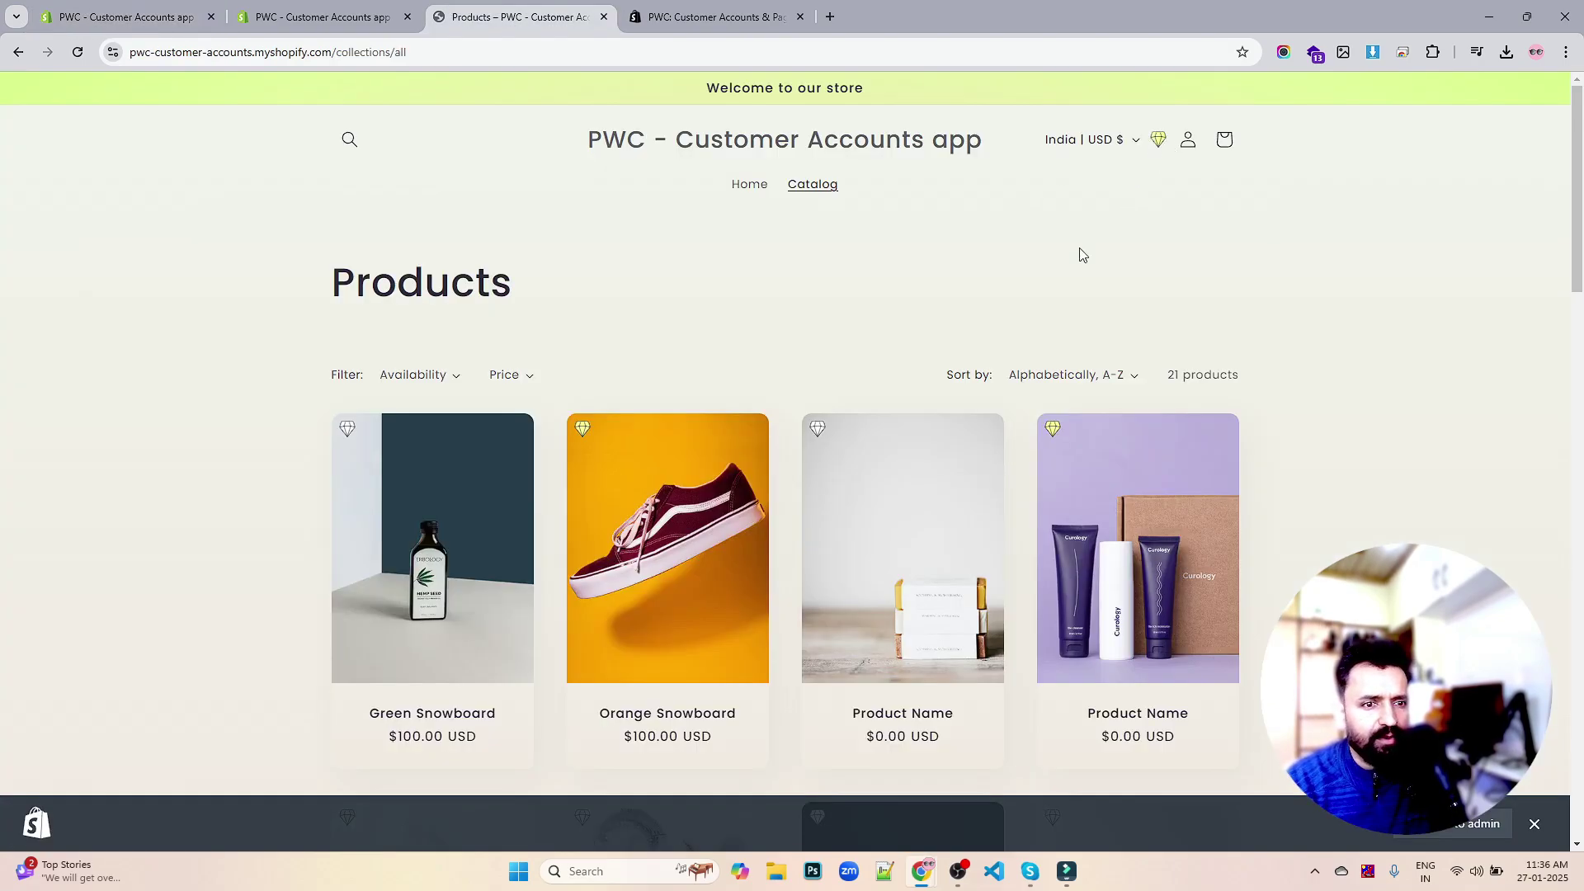
pyautogui.scroll(-1, 927, 460)
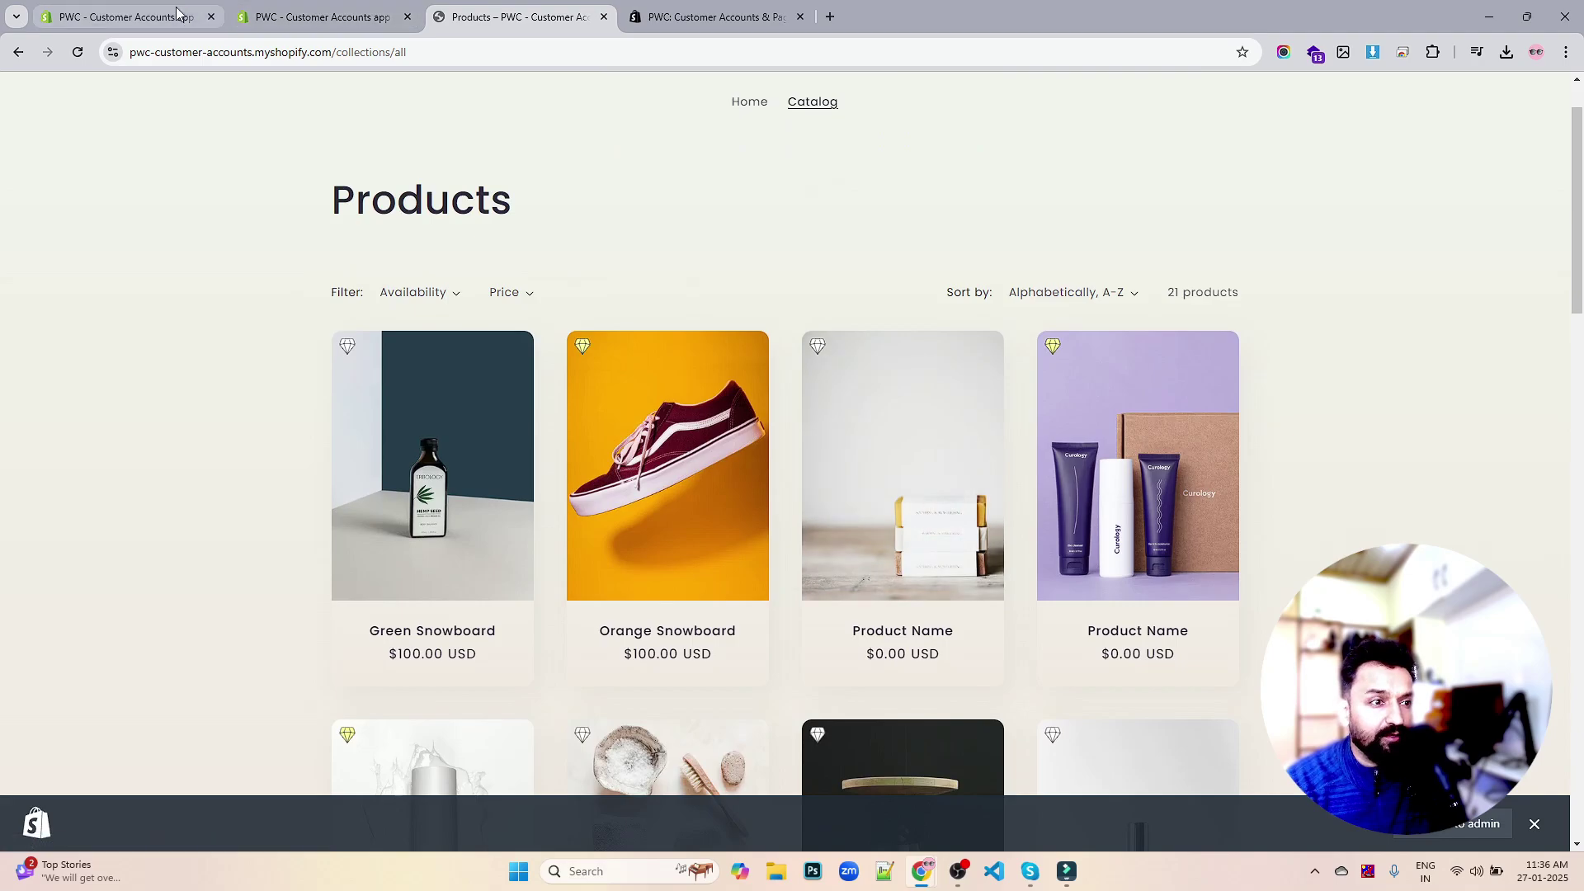
pyautogui.click(128, 17)
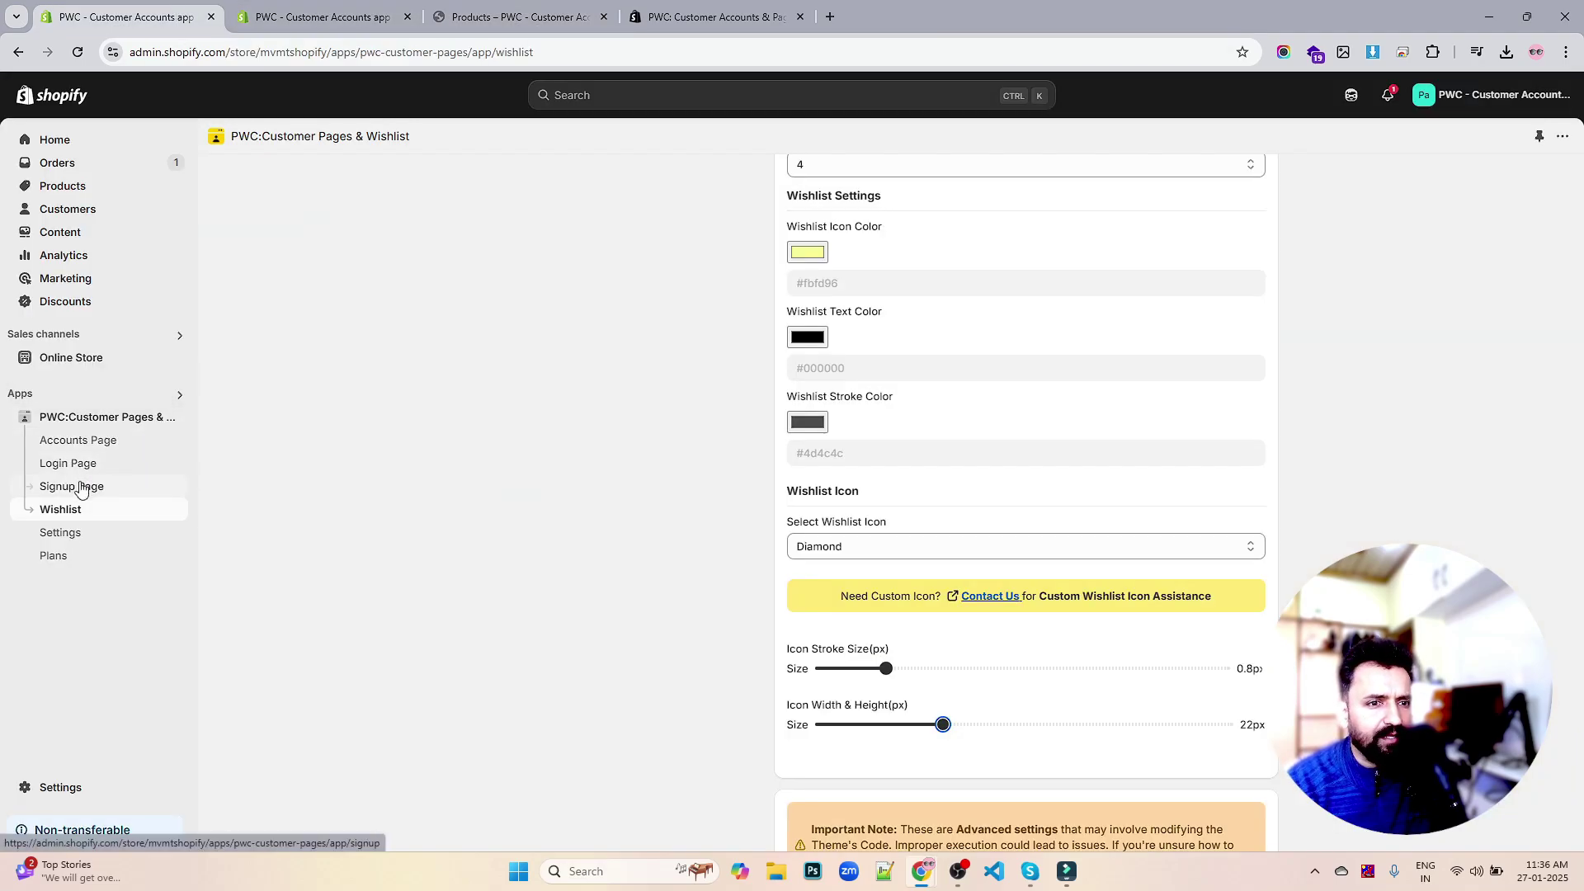
# - Open the app's Signup Page settings, then its Login Page settings
pyautogui.click(80, 488)
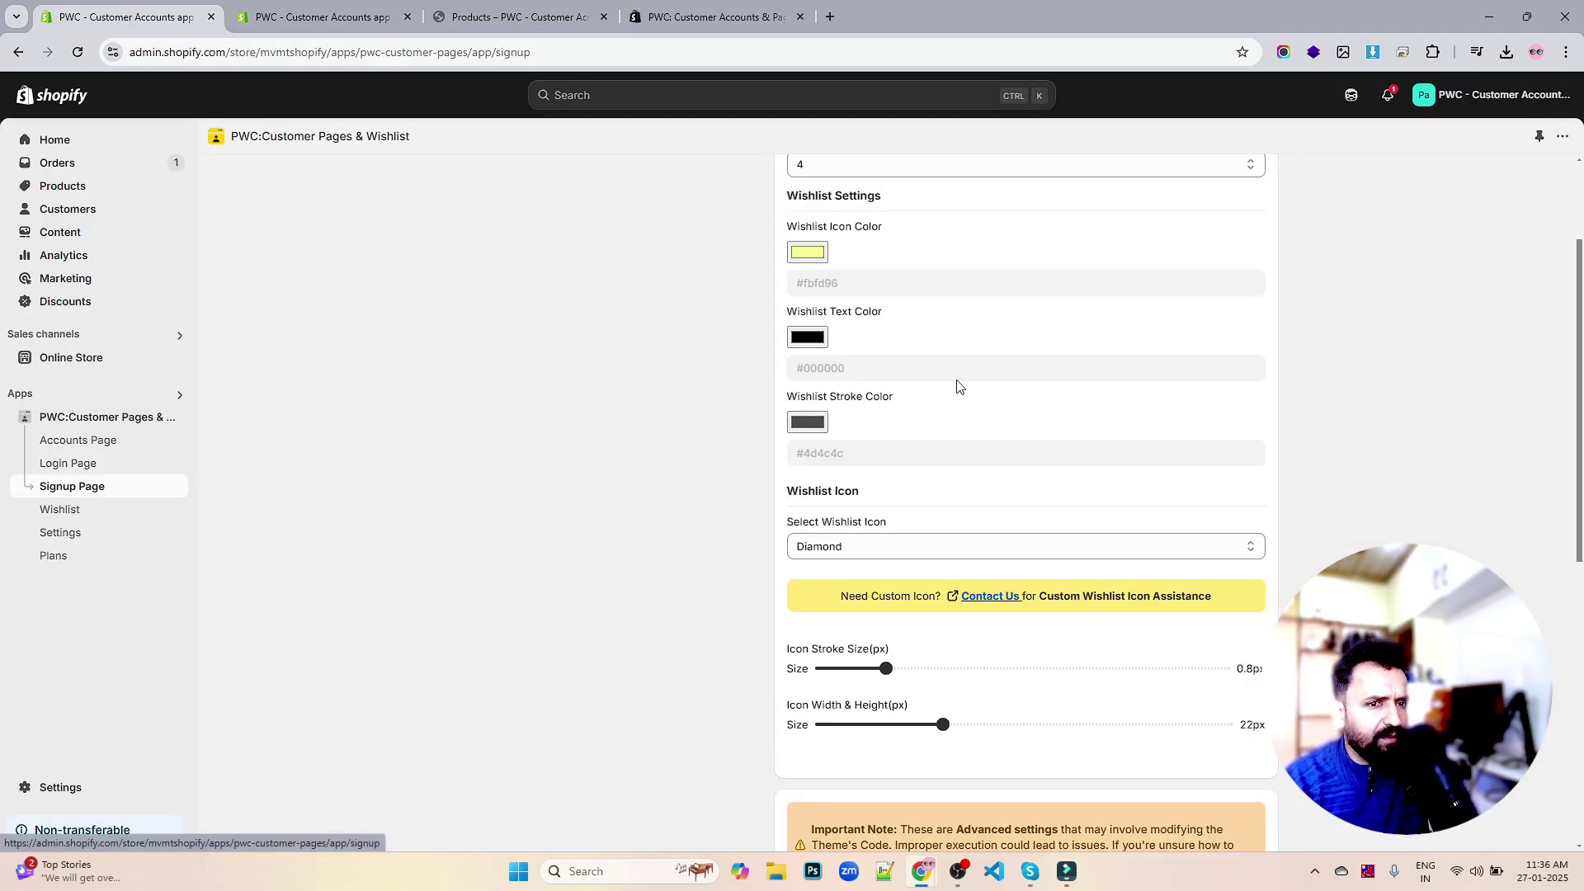
pyautogui.scroll(2, 1046, 386)
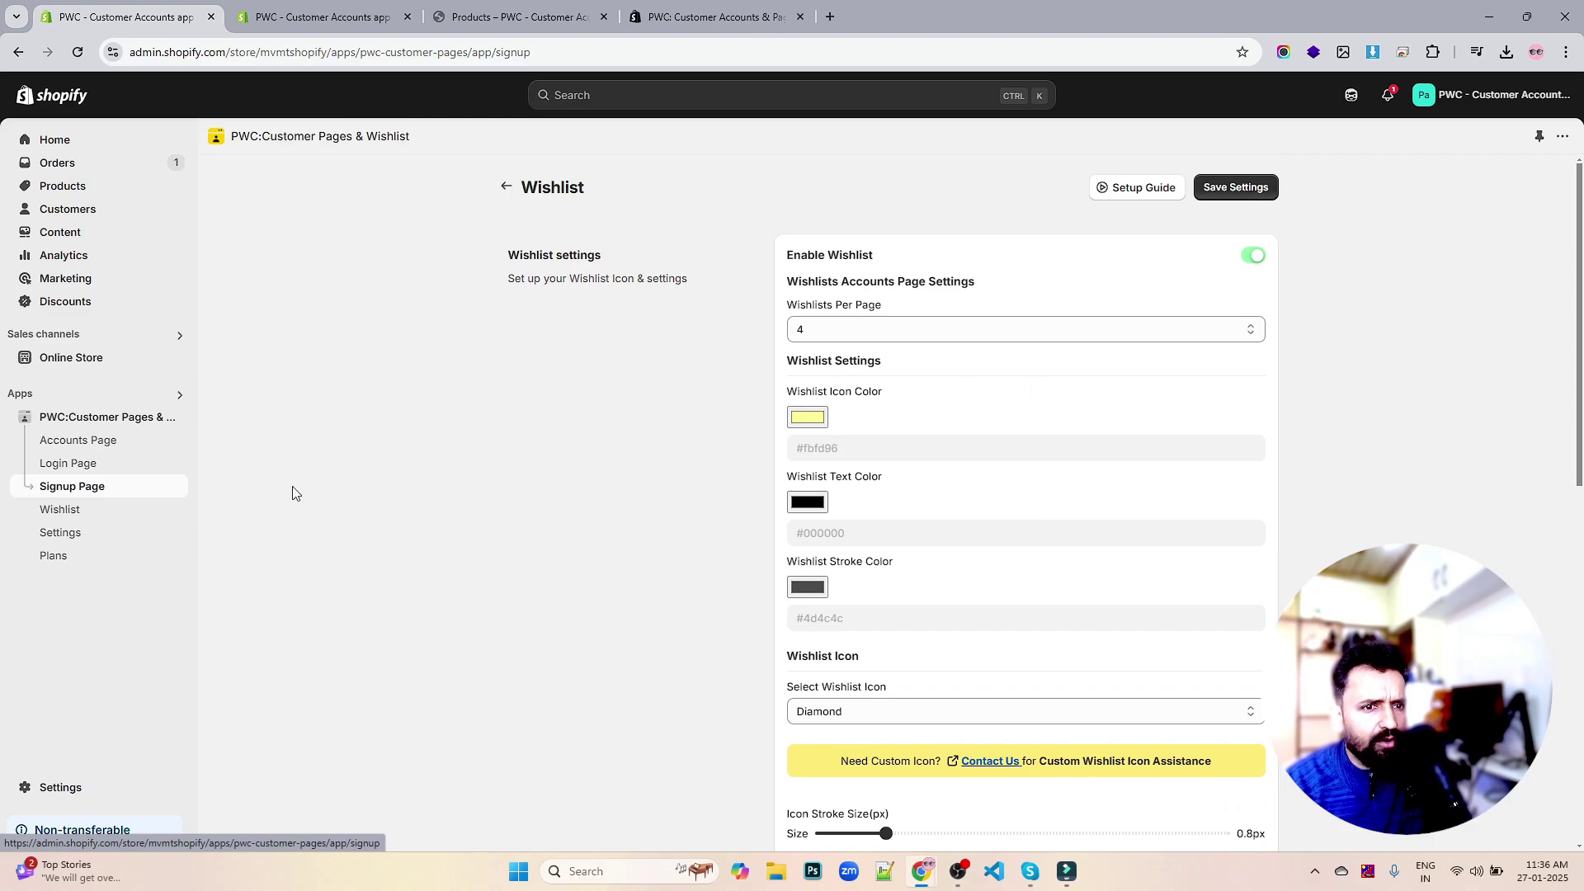
pyautogui.click(89, 465)
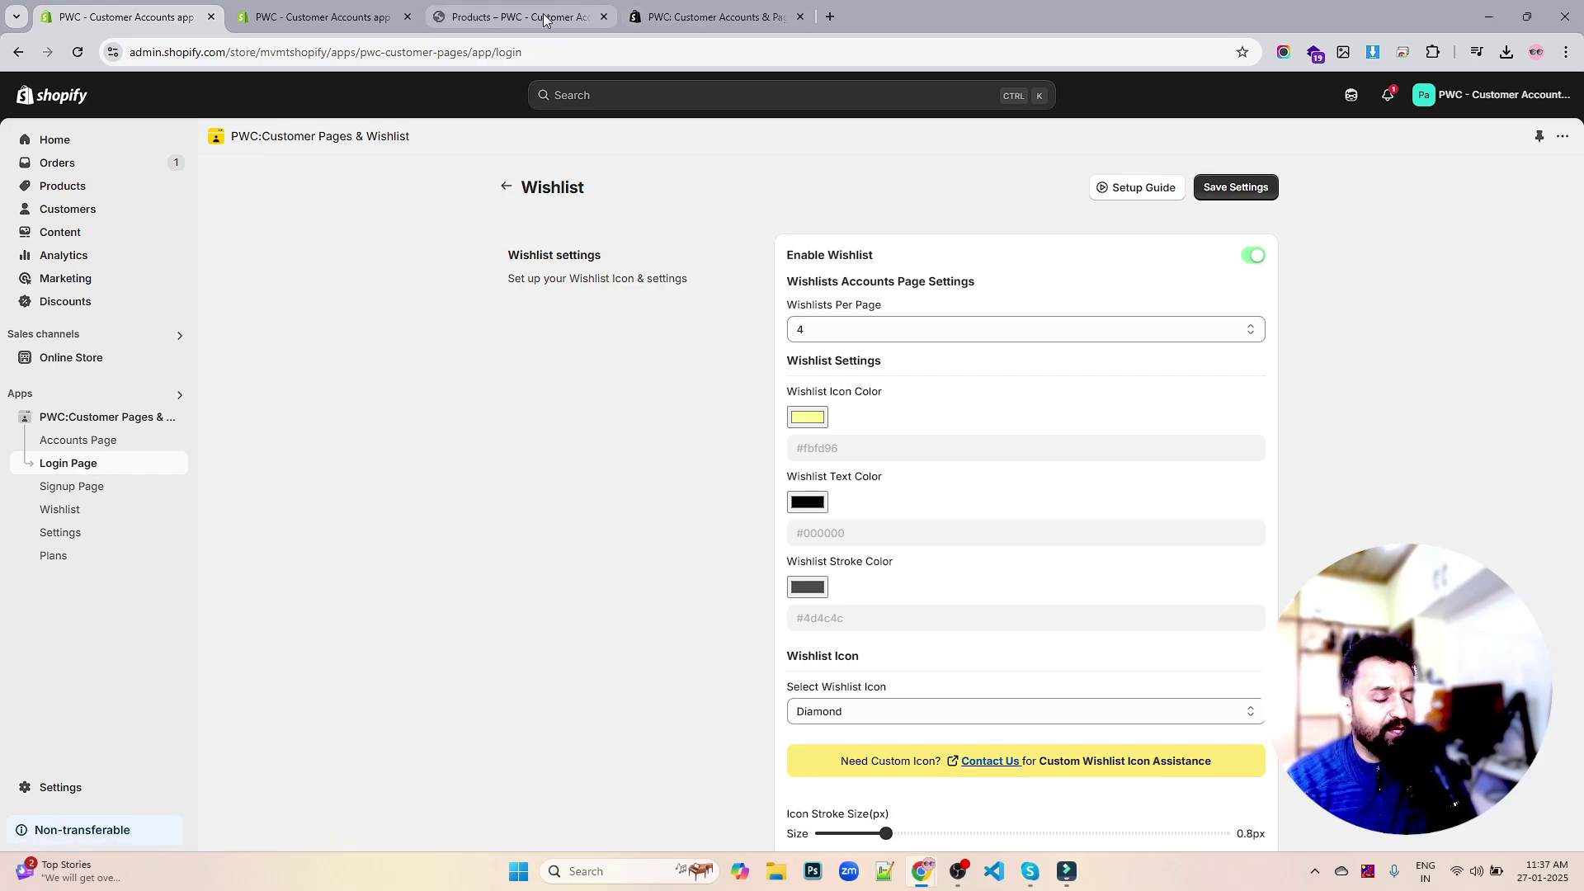
pyautogui.moveTo(544, 18)
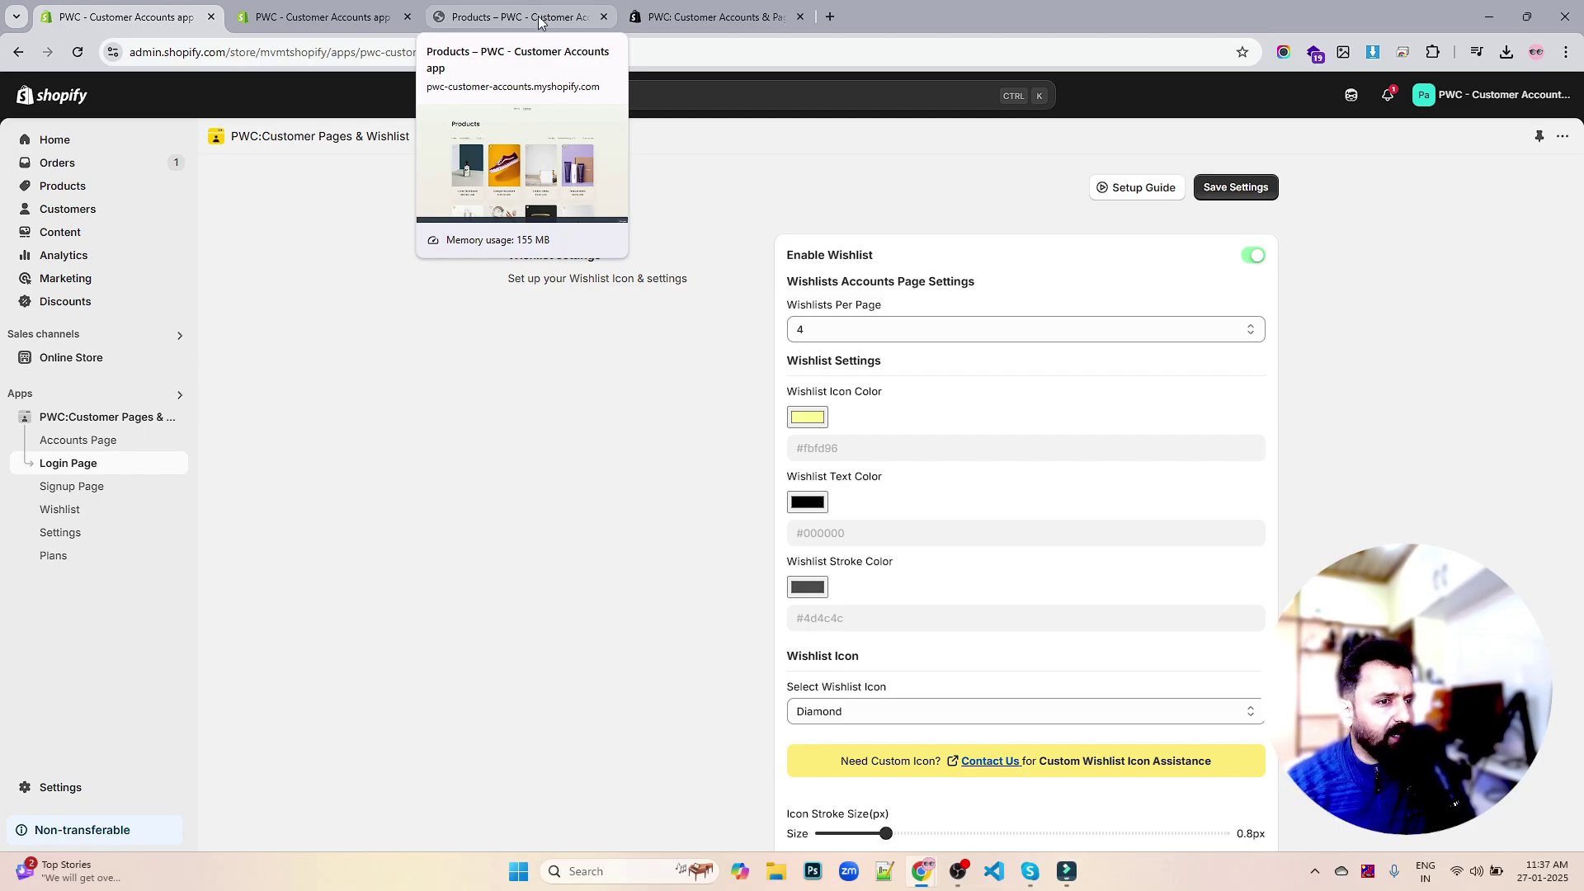
# - Scroll the storefront product catalog and close the admin bar overlaying it
pyautogui.click(531, 26)
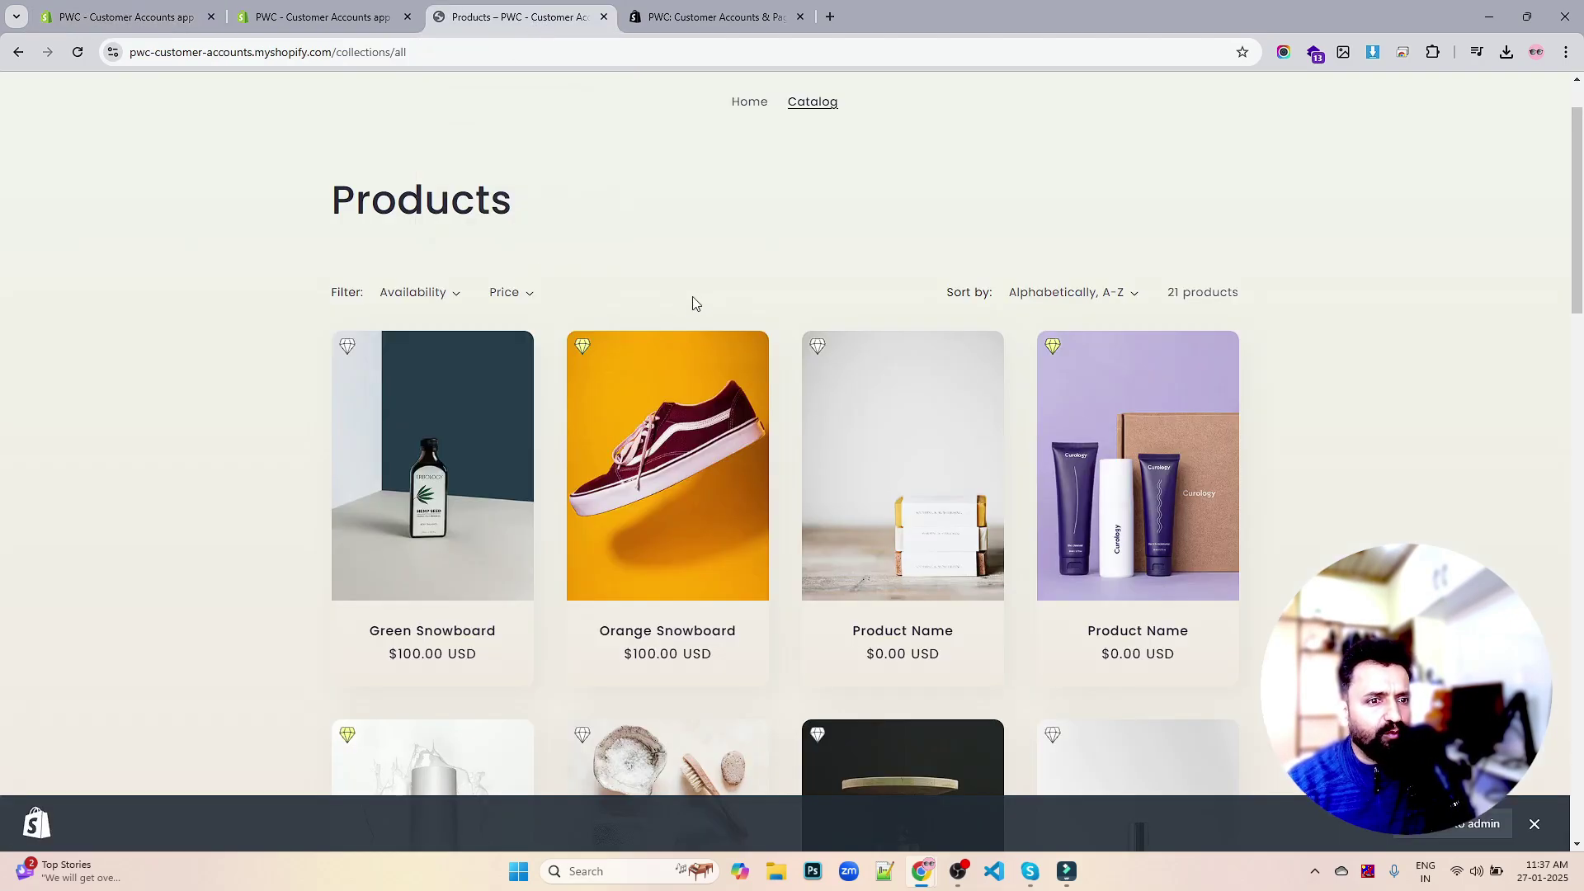
pyautogui.scroll(-2, 915, 317)
pyautogui.scroll(-5, 914, 317)
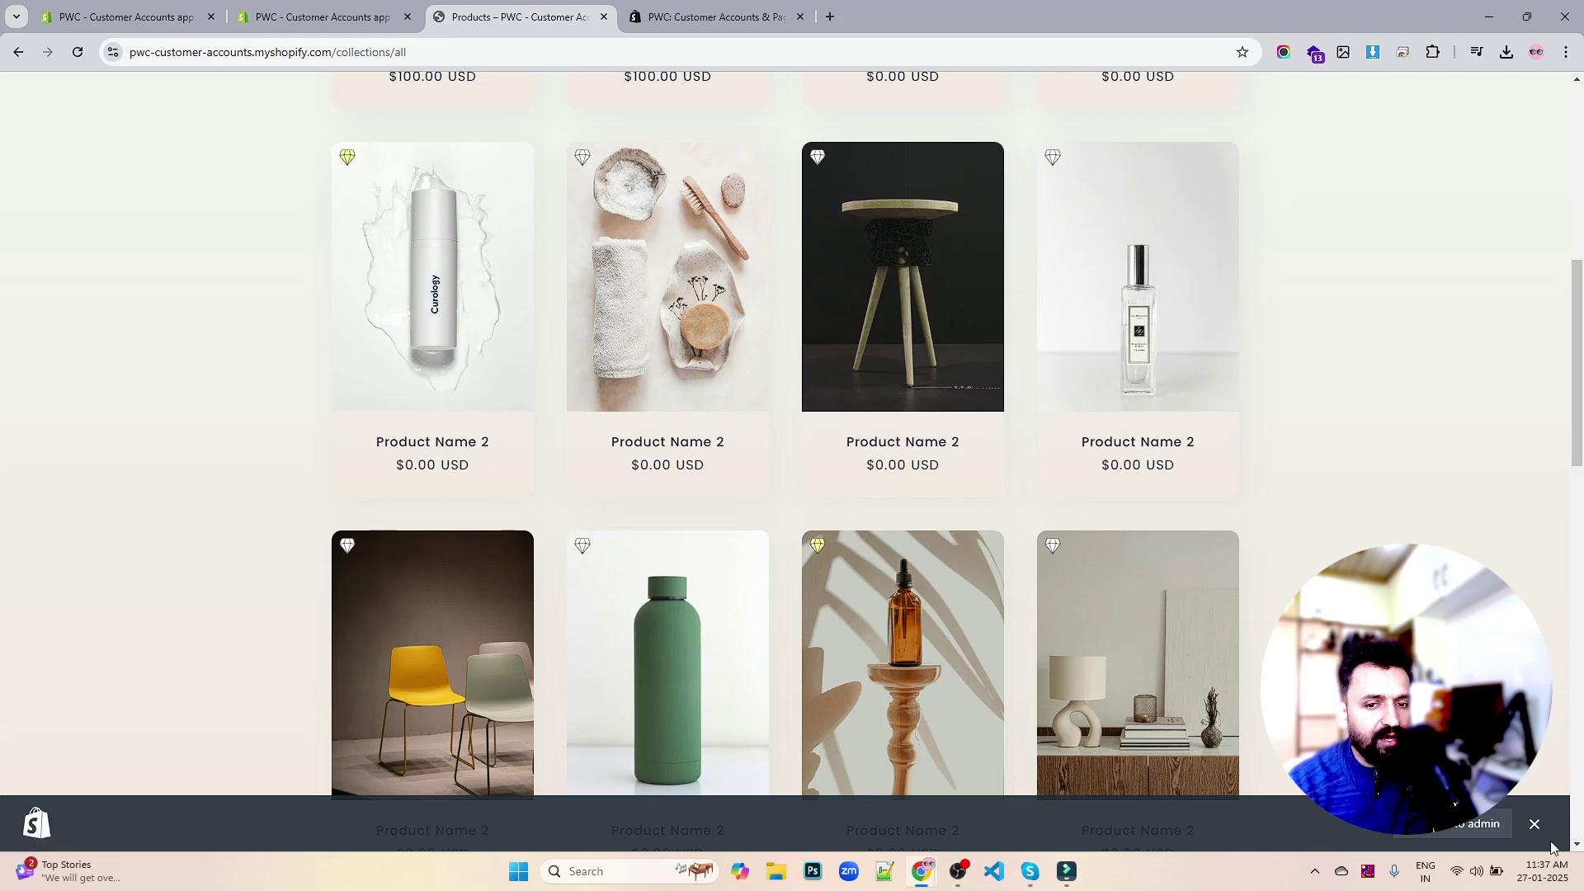
pyautogui.click(1535, 824)
# - Browse to catalog page 2, then return to the store's home page
pyautogui.scroll(-6, 1545, 836)
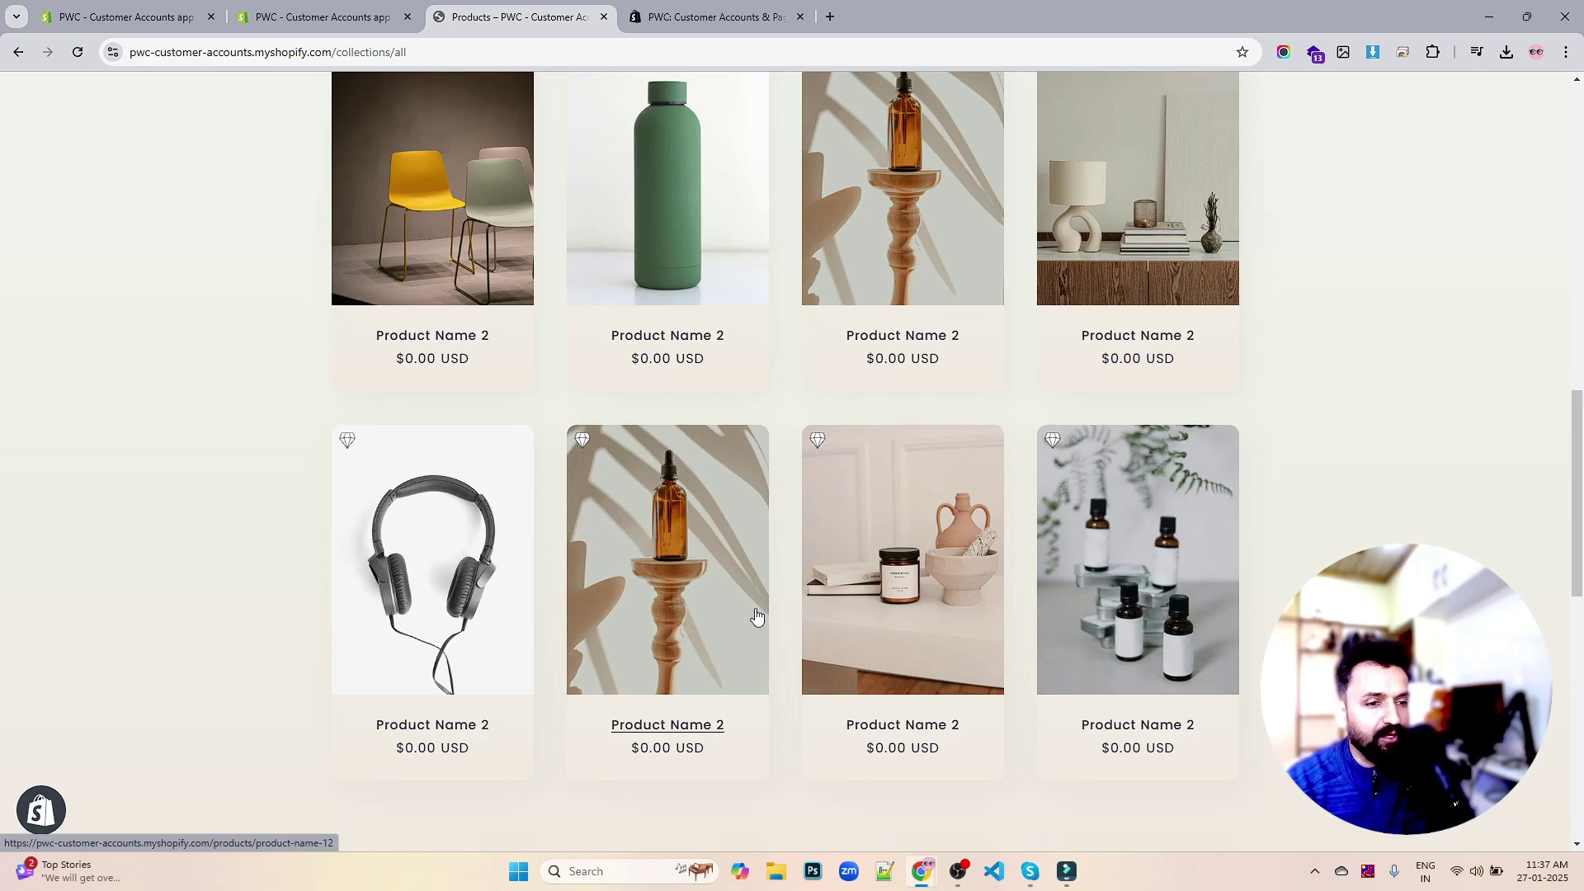
pyautogui.scroll(-2, 1136, 679)
pyautogui.scroll(-2, 1136, 679)
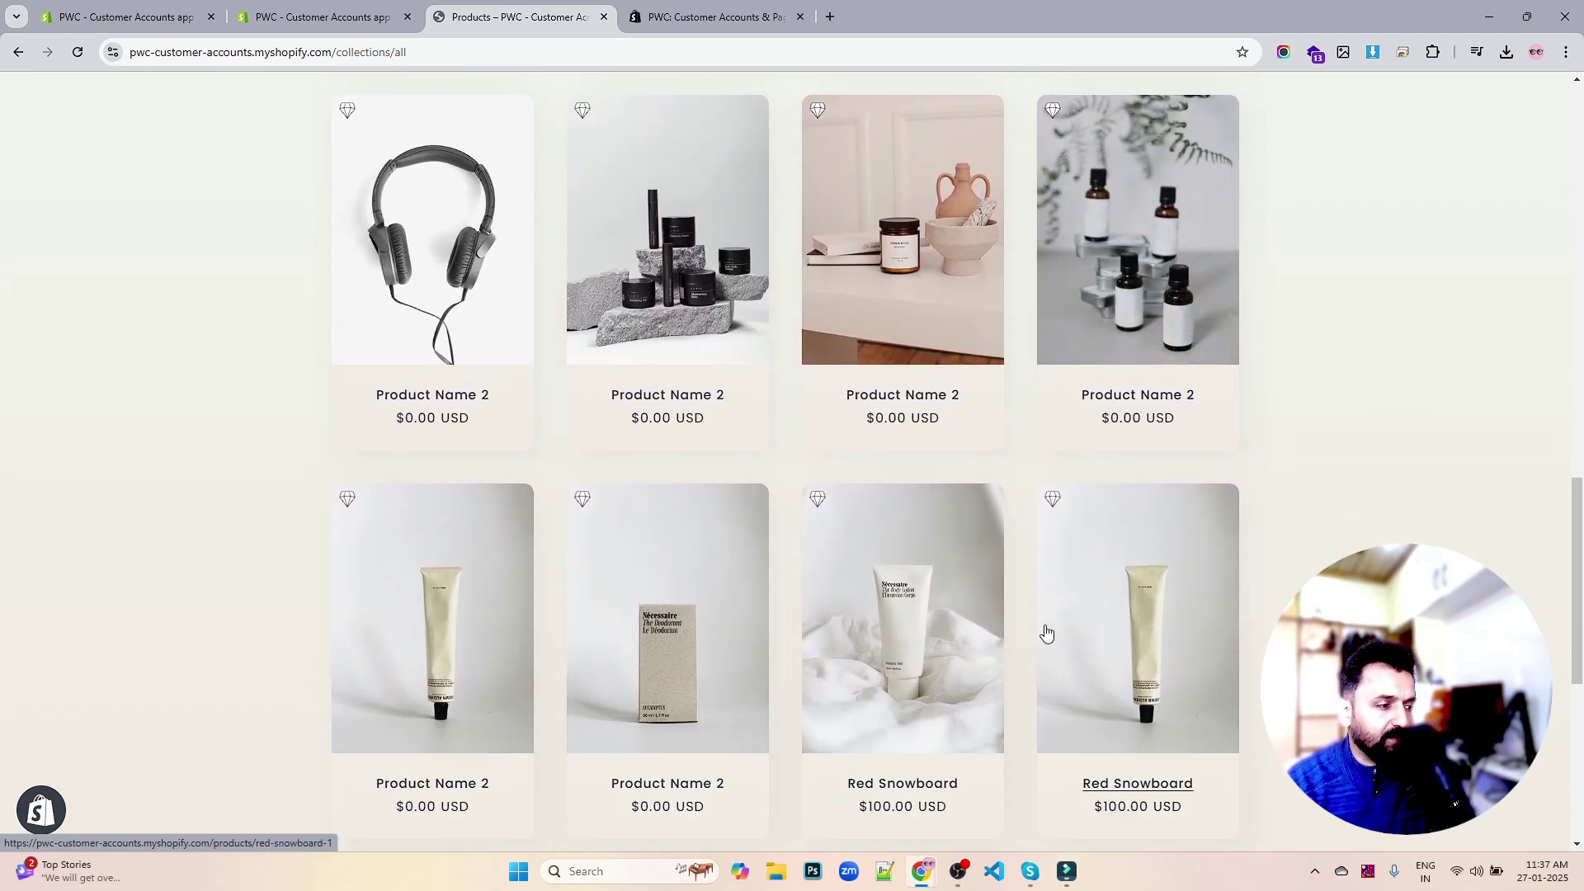
pyautogui.scroll(-3, 1046, 633)
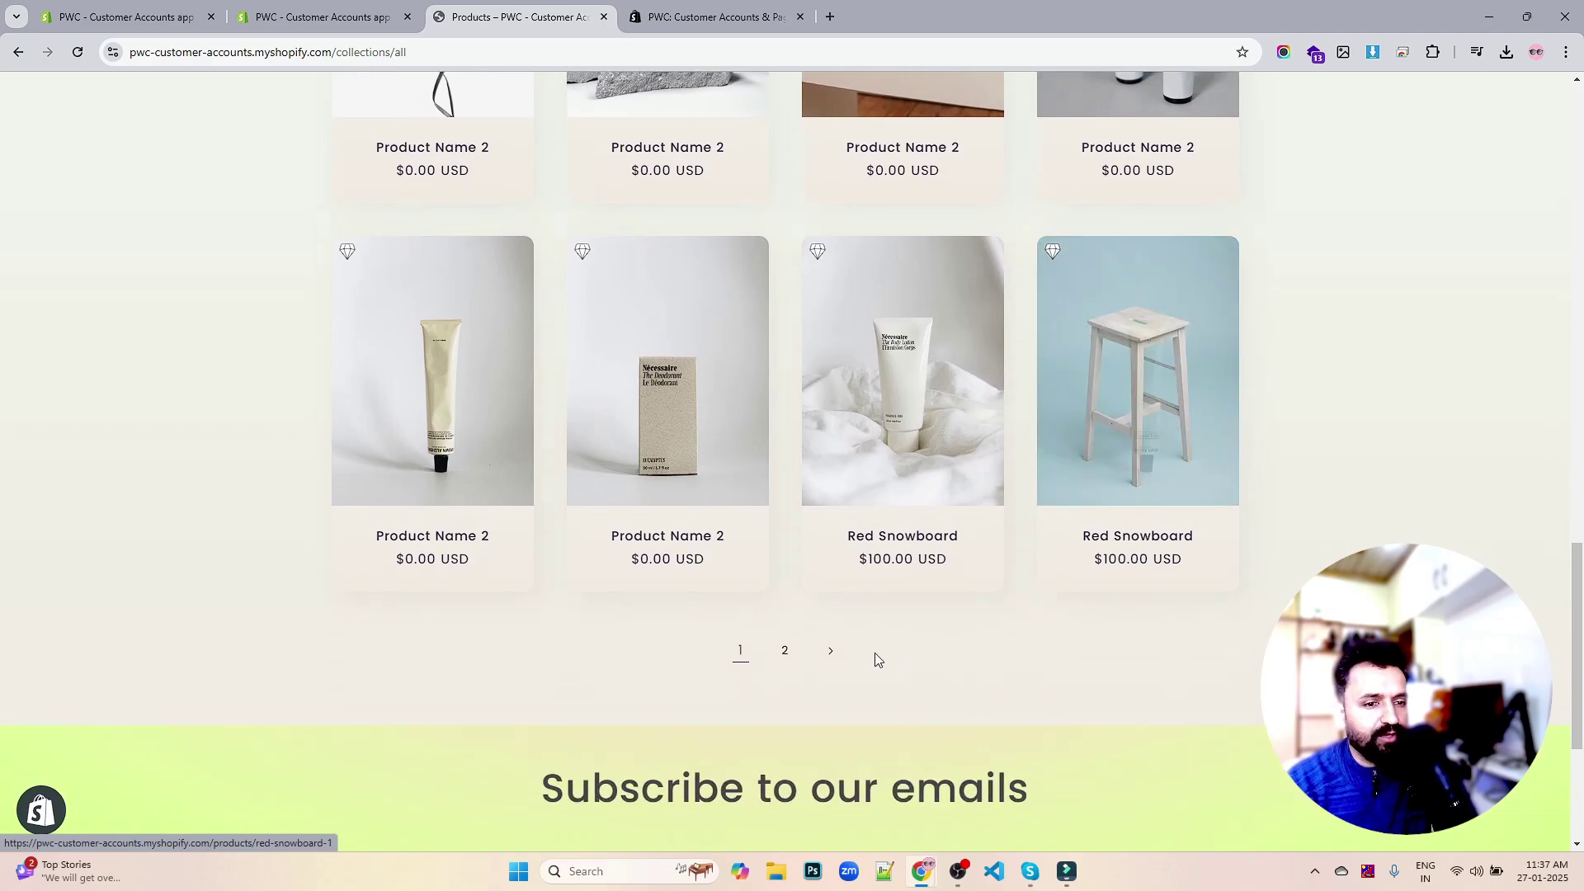
pyautogui.click(783, 651)
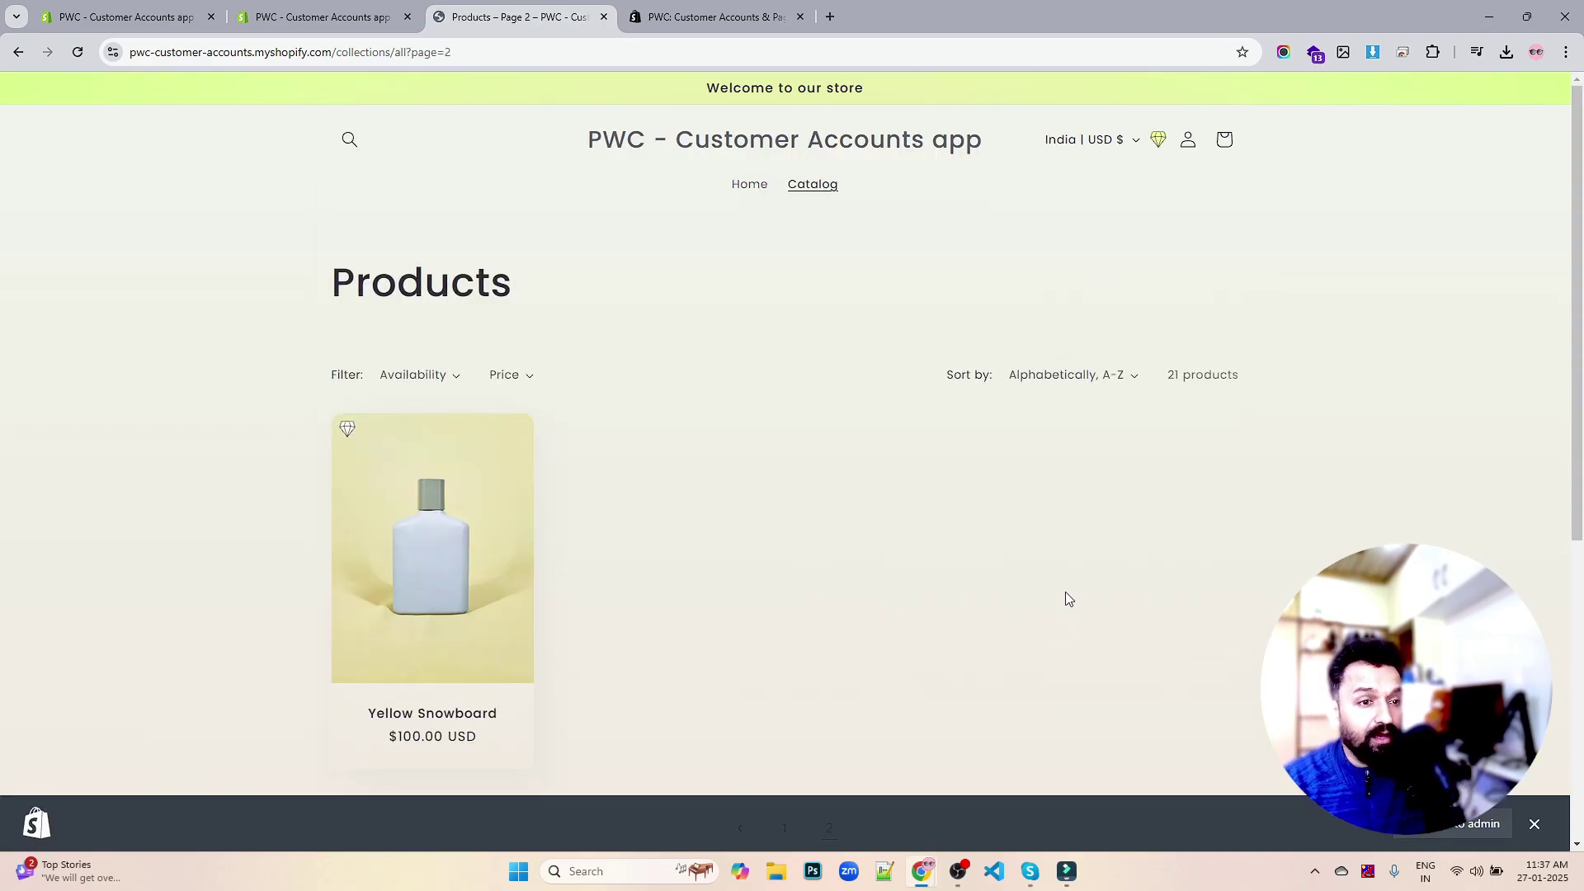
pyautogui.click(714, 149)
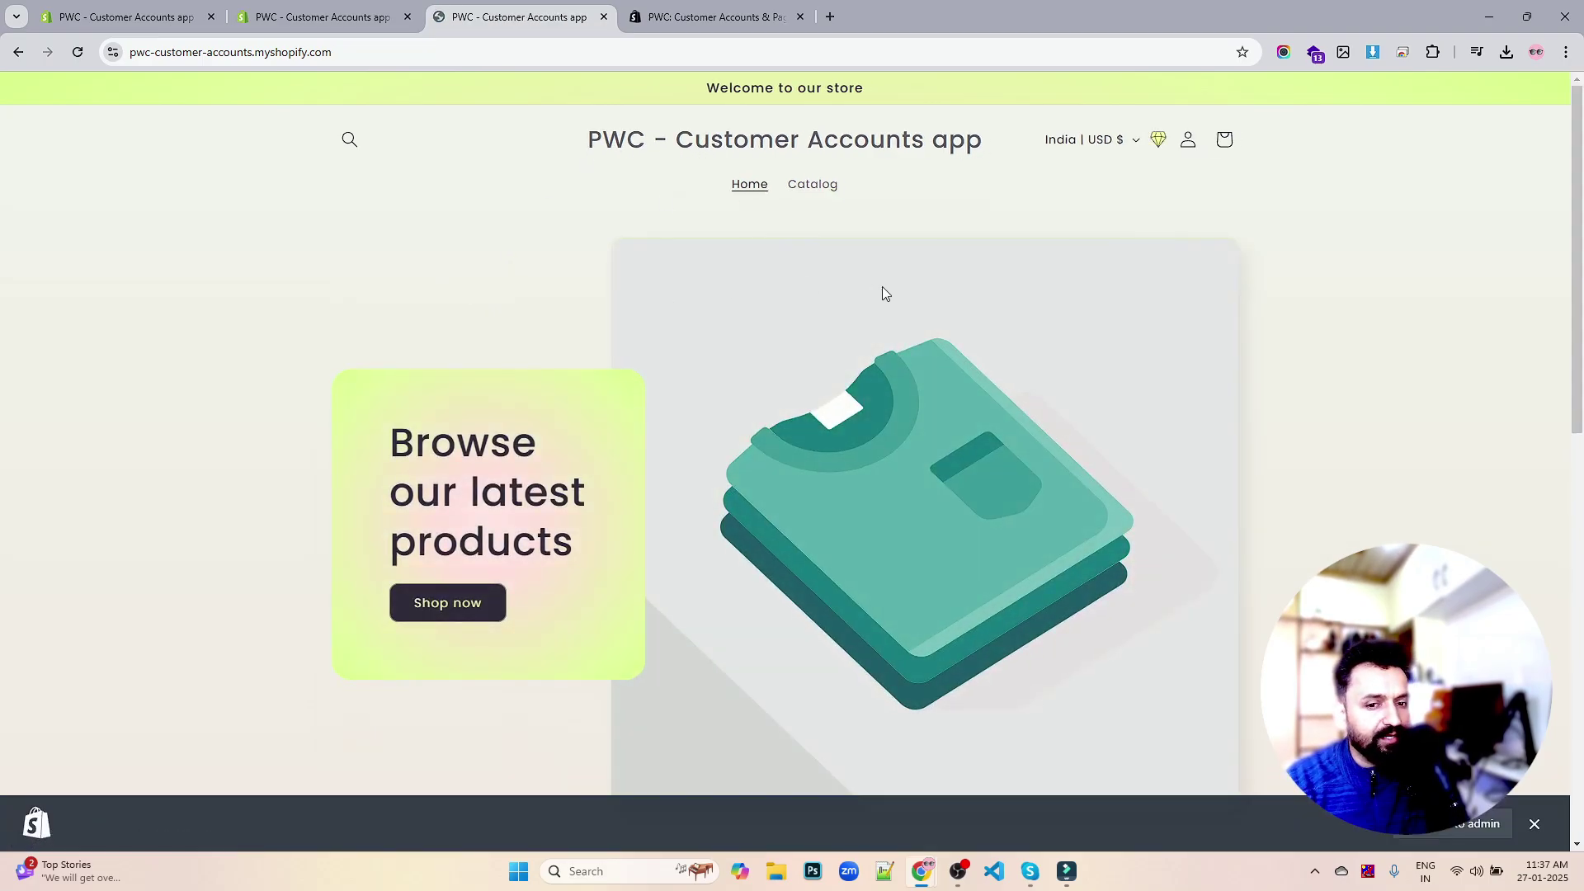
# - Check the theme editor's Customer account page, then scroll the PWC: Customer Accounts & Pages listing
pyautogui.click(332, 17)
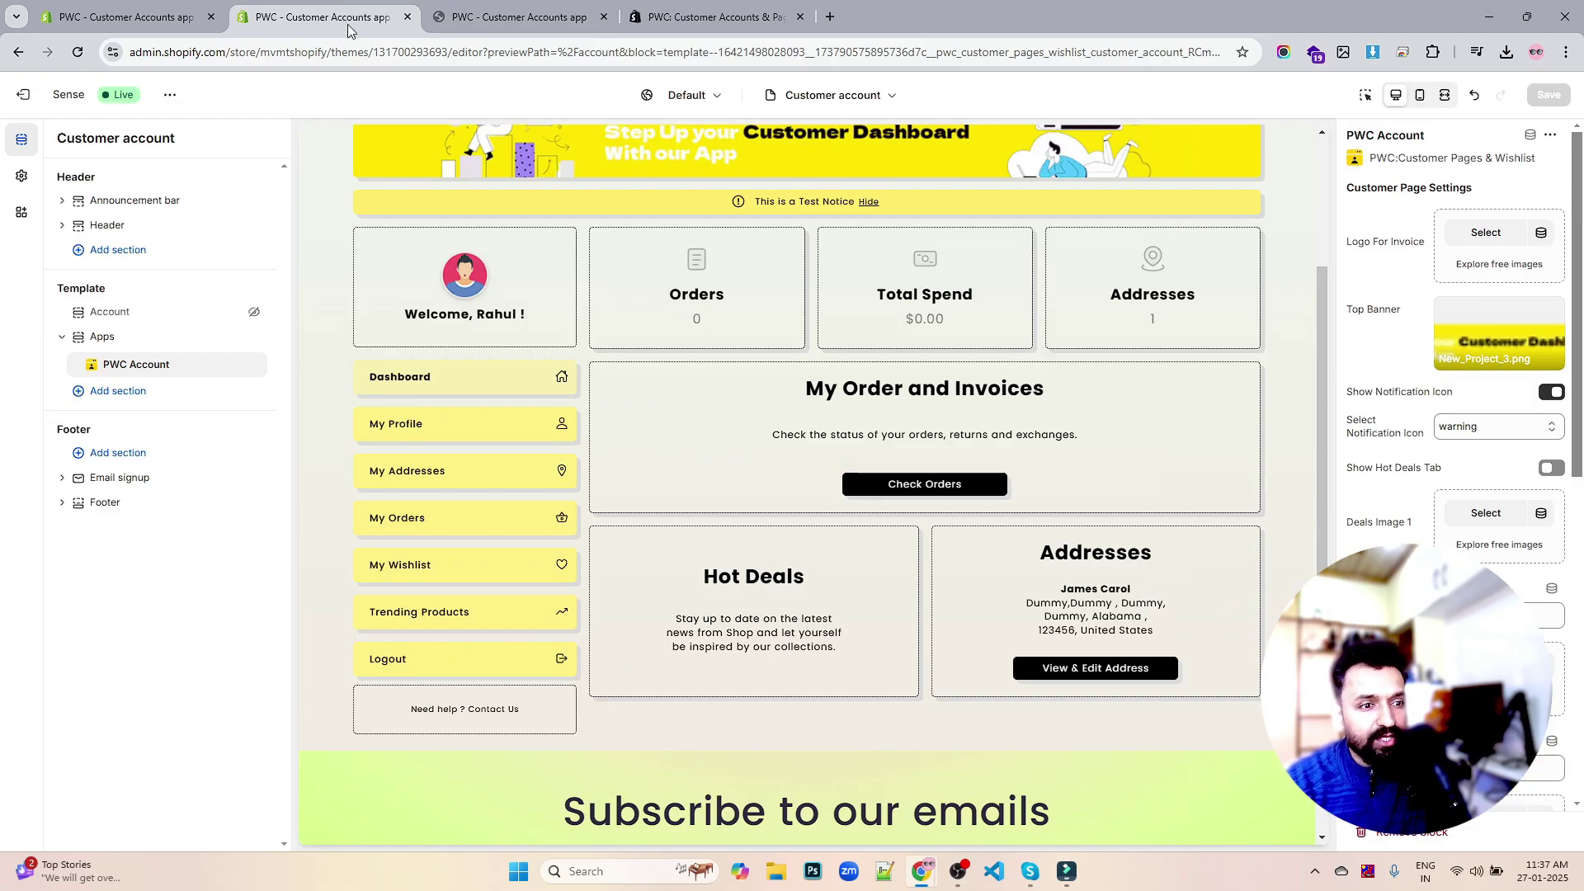
pyautogui.scroll(3, 972, 403)
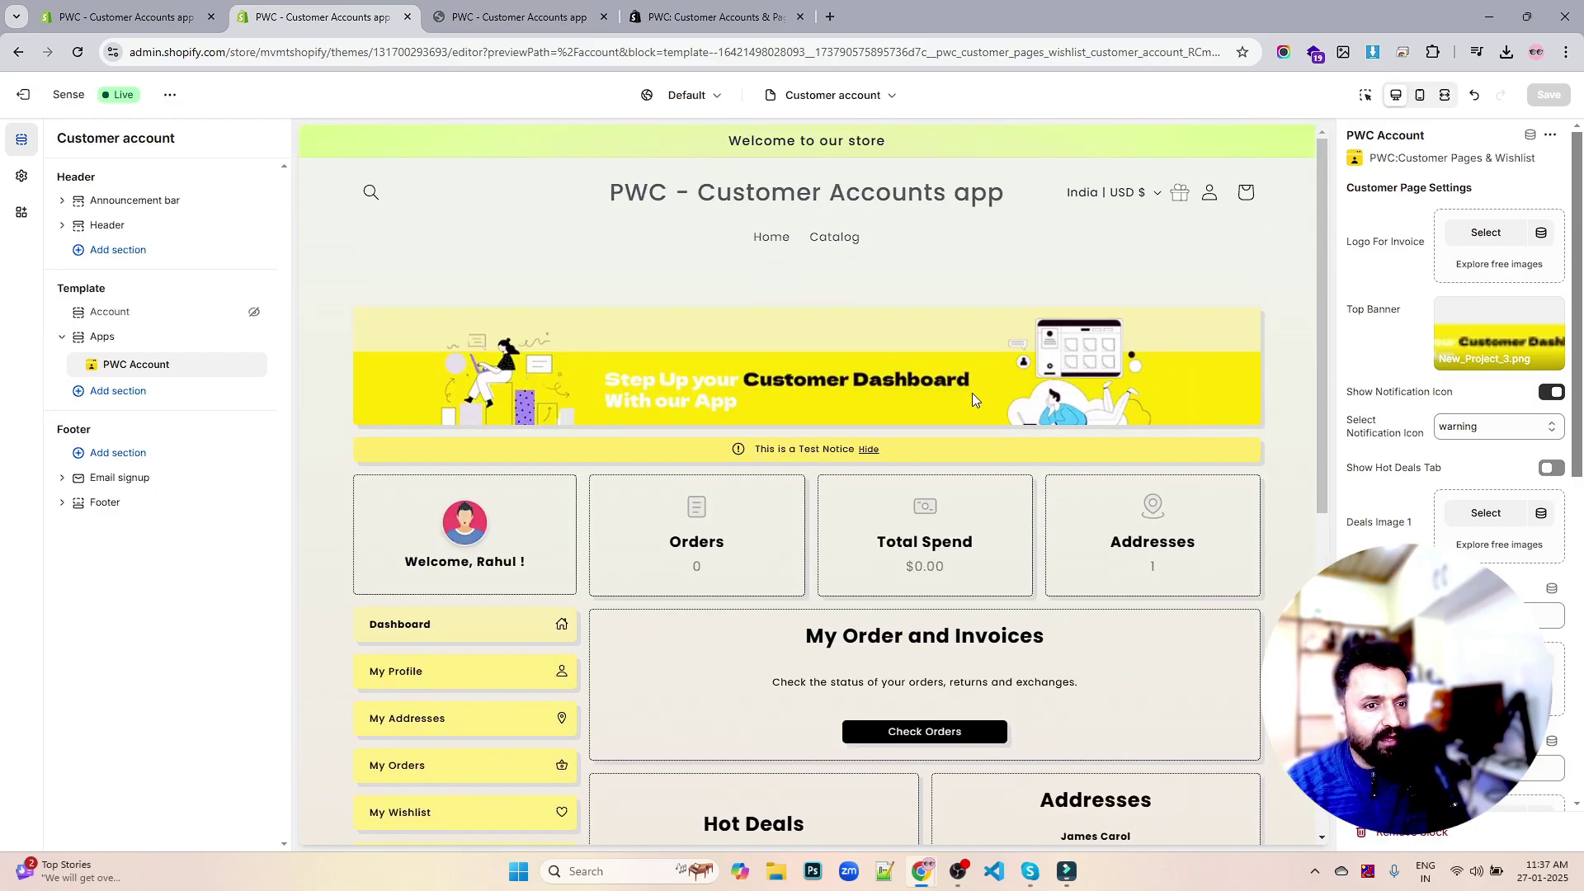
pyautogui.scroll(-6, 970, 383)
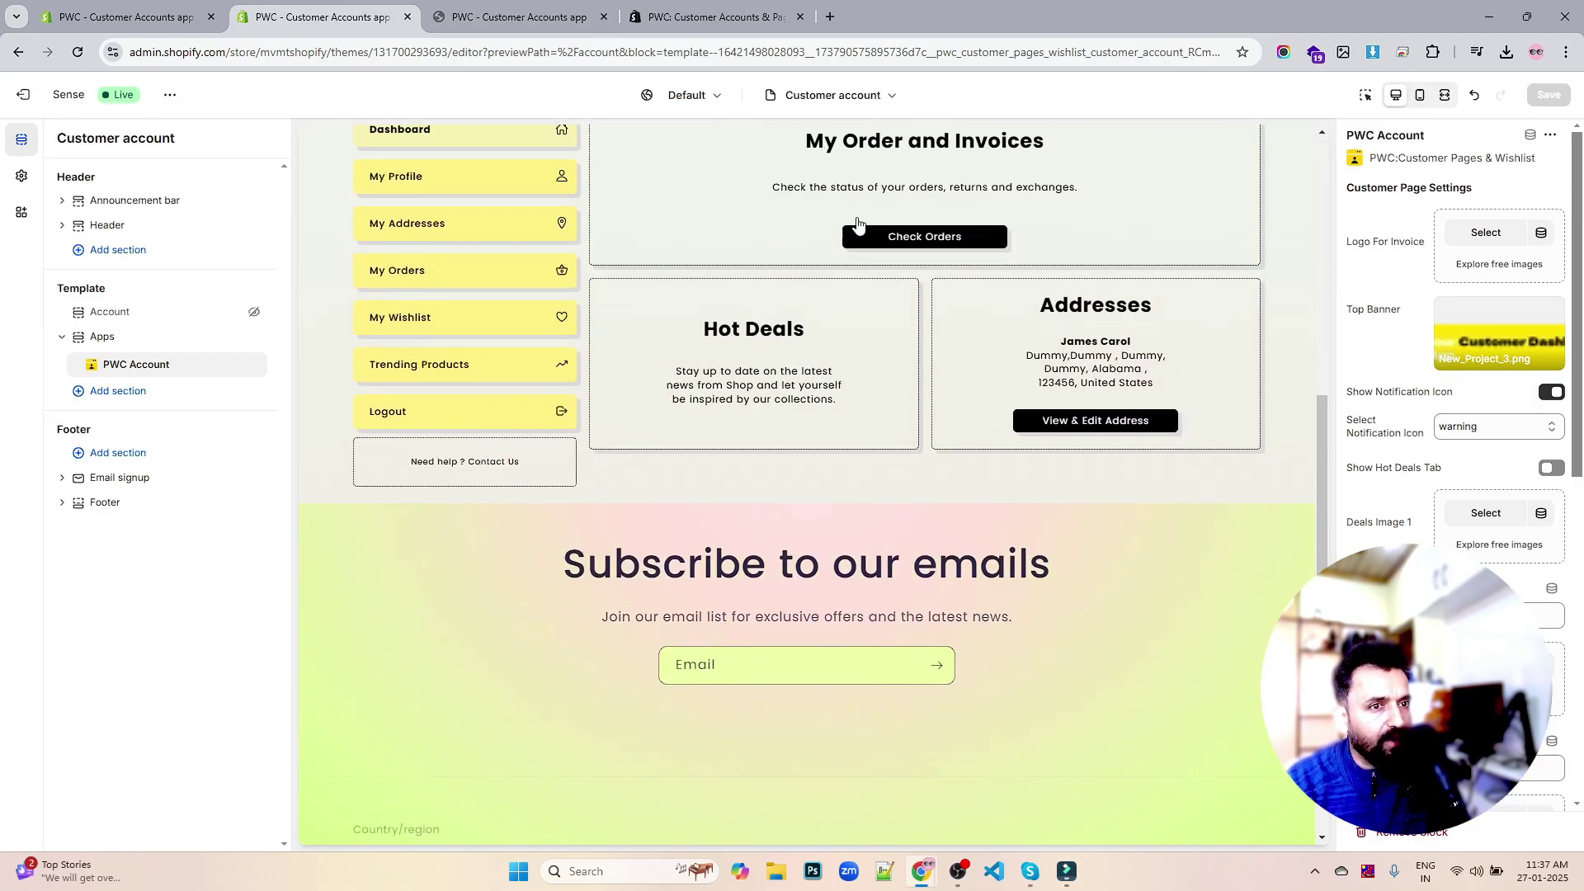
pyautogui.click(715, 12)
pyautogui.scroll(-4, 817, 425)
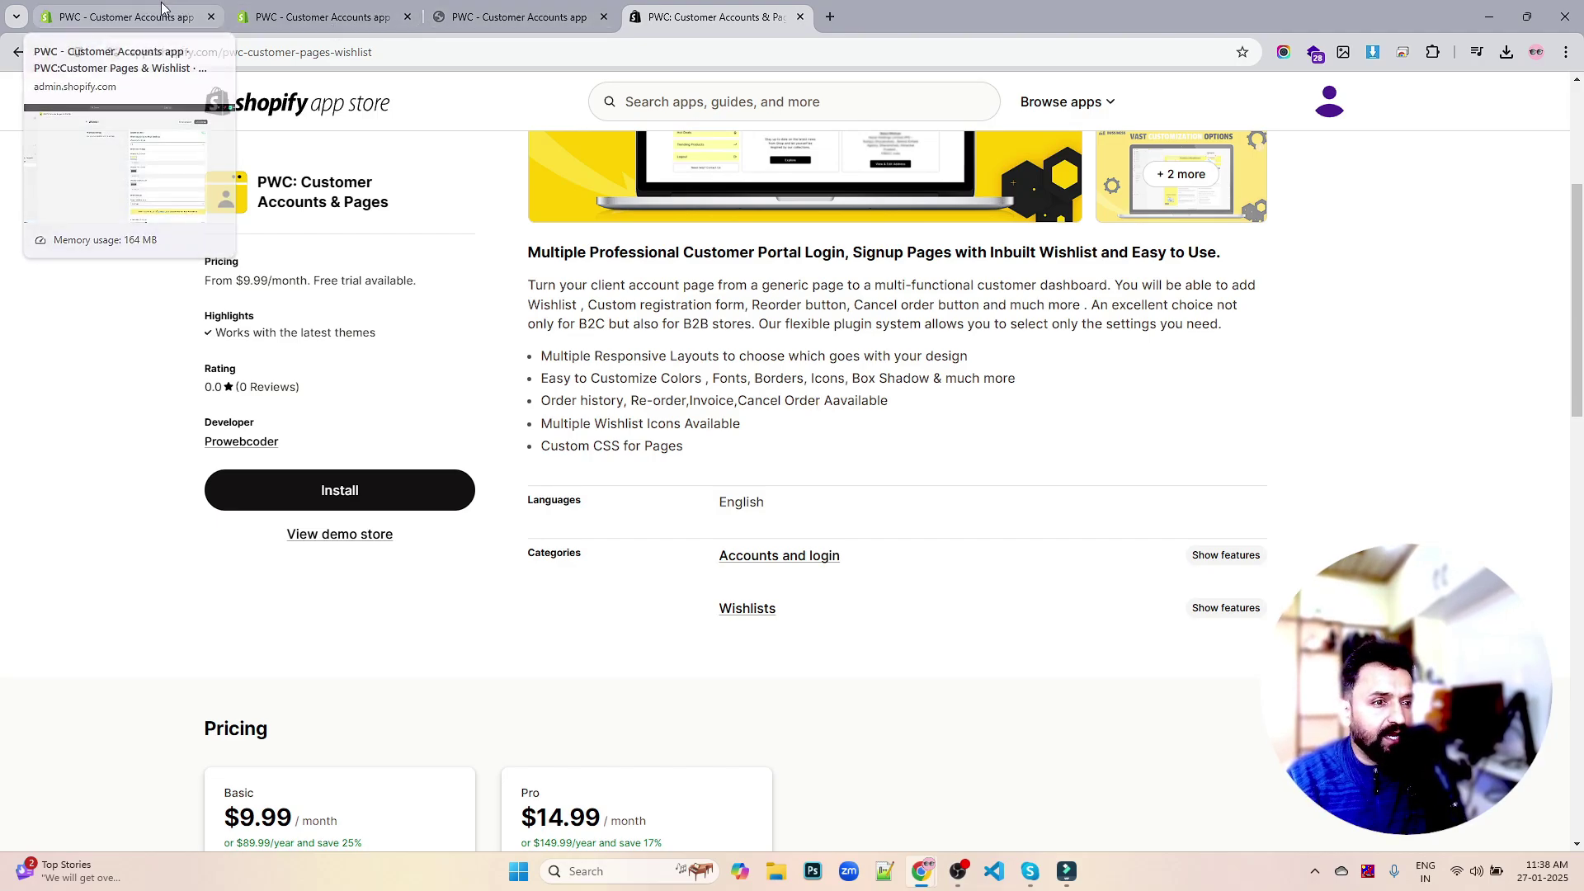
# - Preview every sign-in skin layout from Skin 1 back around to Skin 1, then close the preview
pyautogui.click(162, 7)
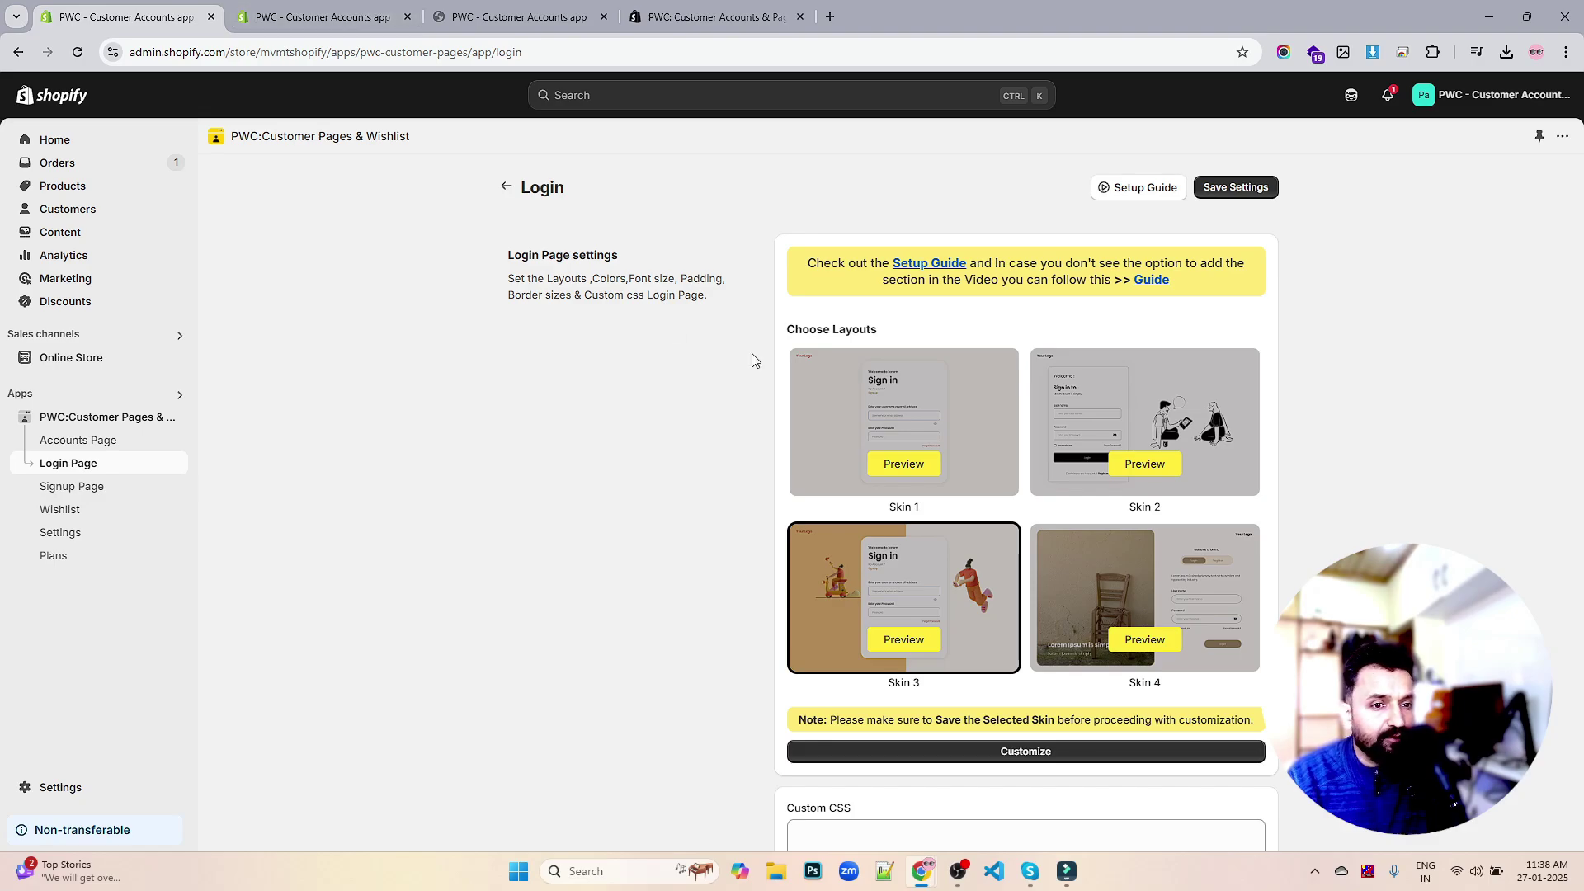
pyautogui.click(921, 466)
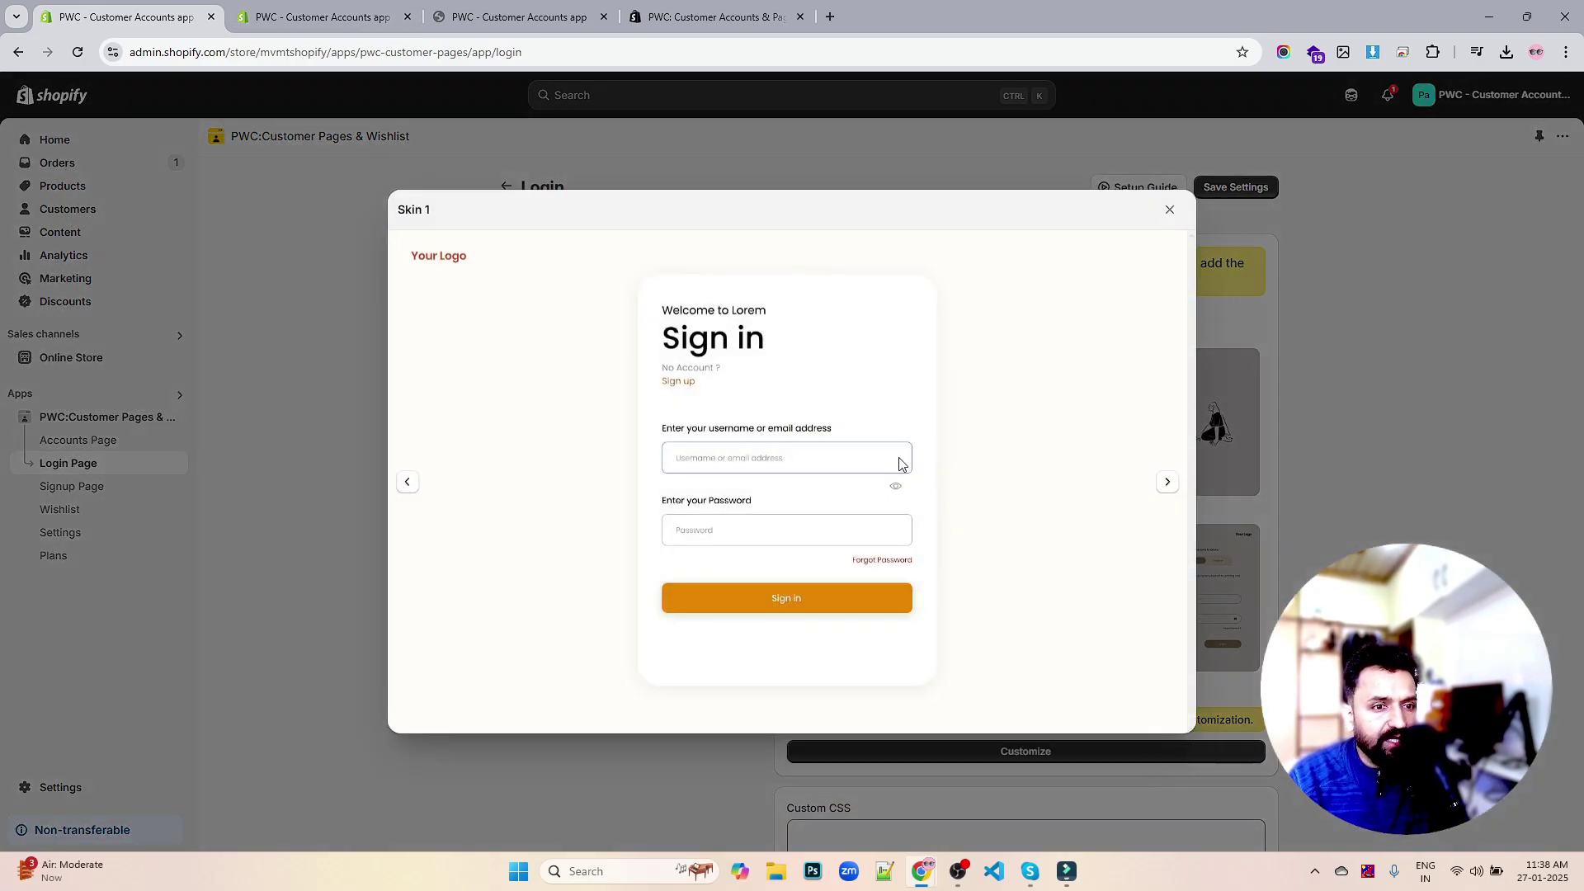
pyautogui.click(1165, 481)
pyautogui.click(1165, 481)
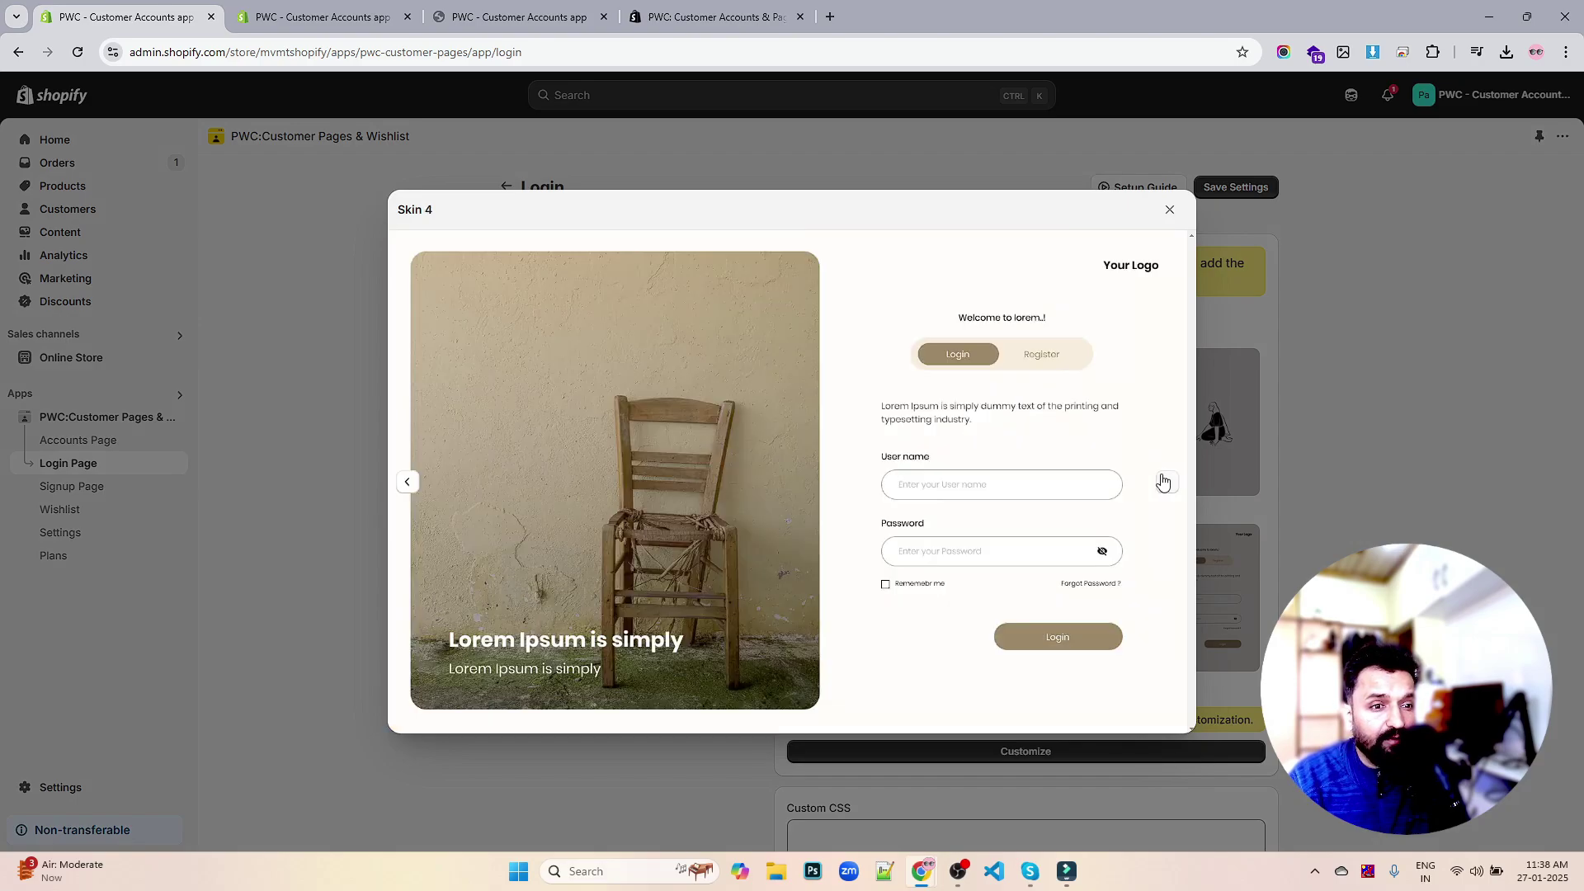
pyautogui.click(1165, 481)
pyautogui.click(1165, 481)
pyautogui.click(1165, 481)
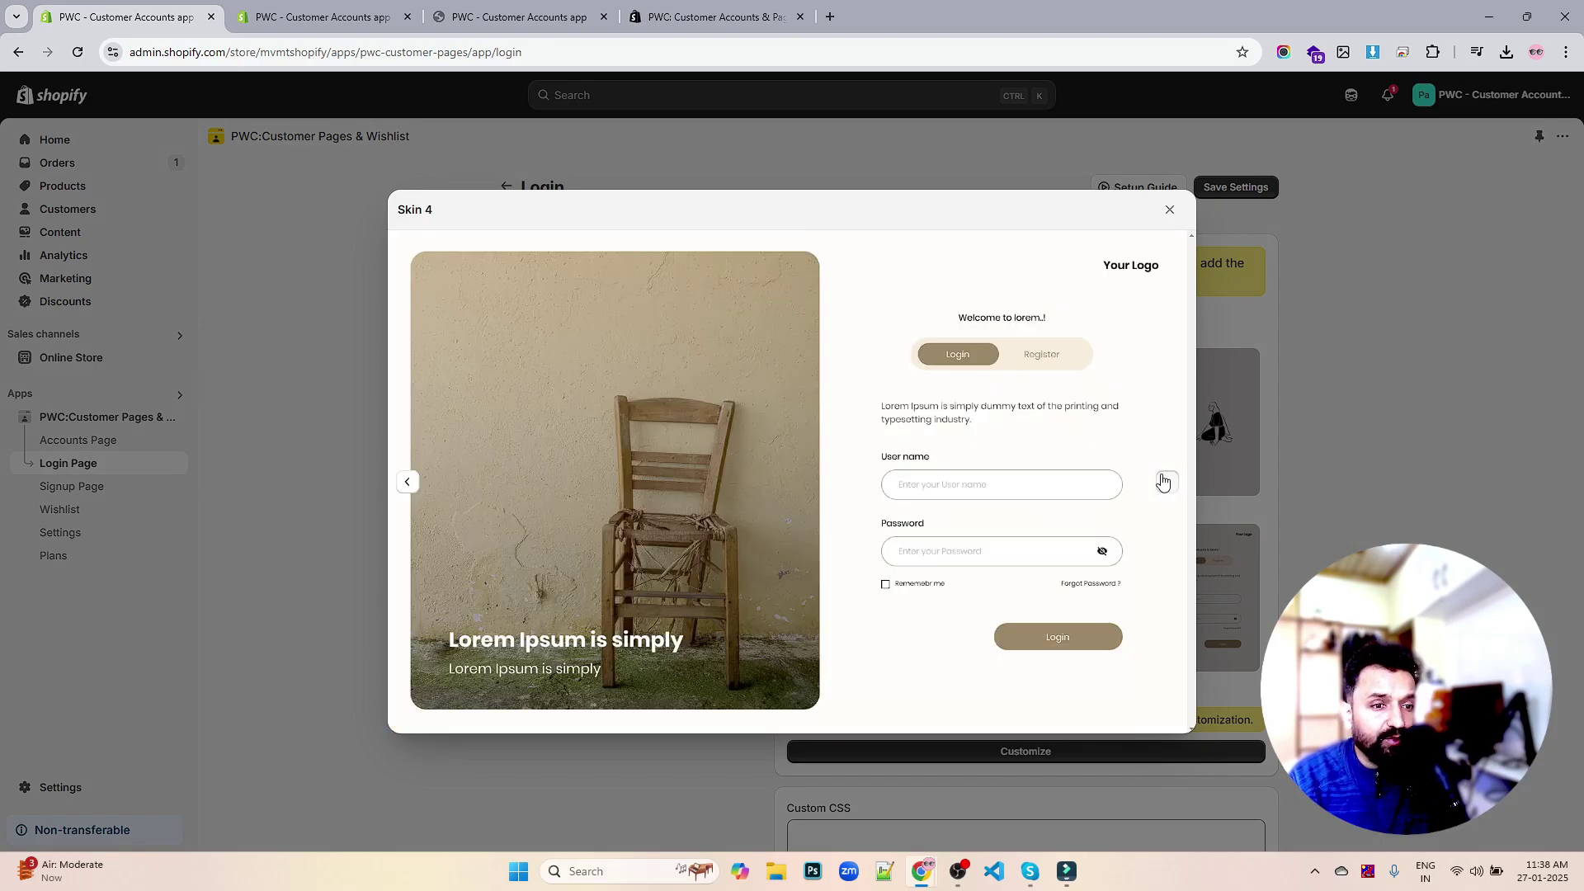
pyautogui.click(1165, 481)
pyautogui.click(1165, 481)
pyautogui.click(1165, 481)
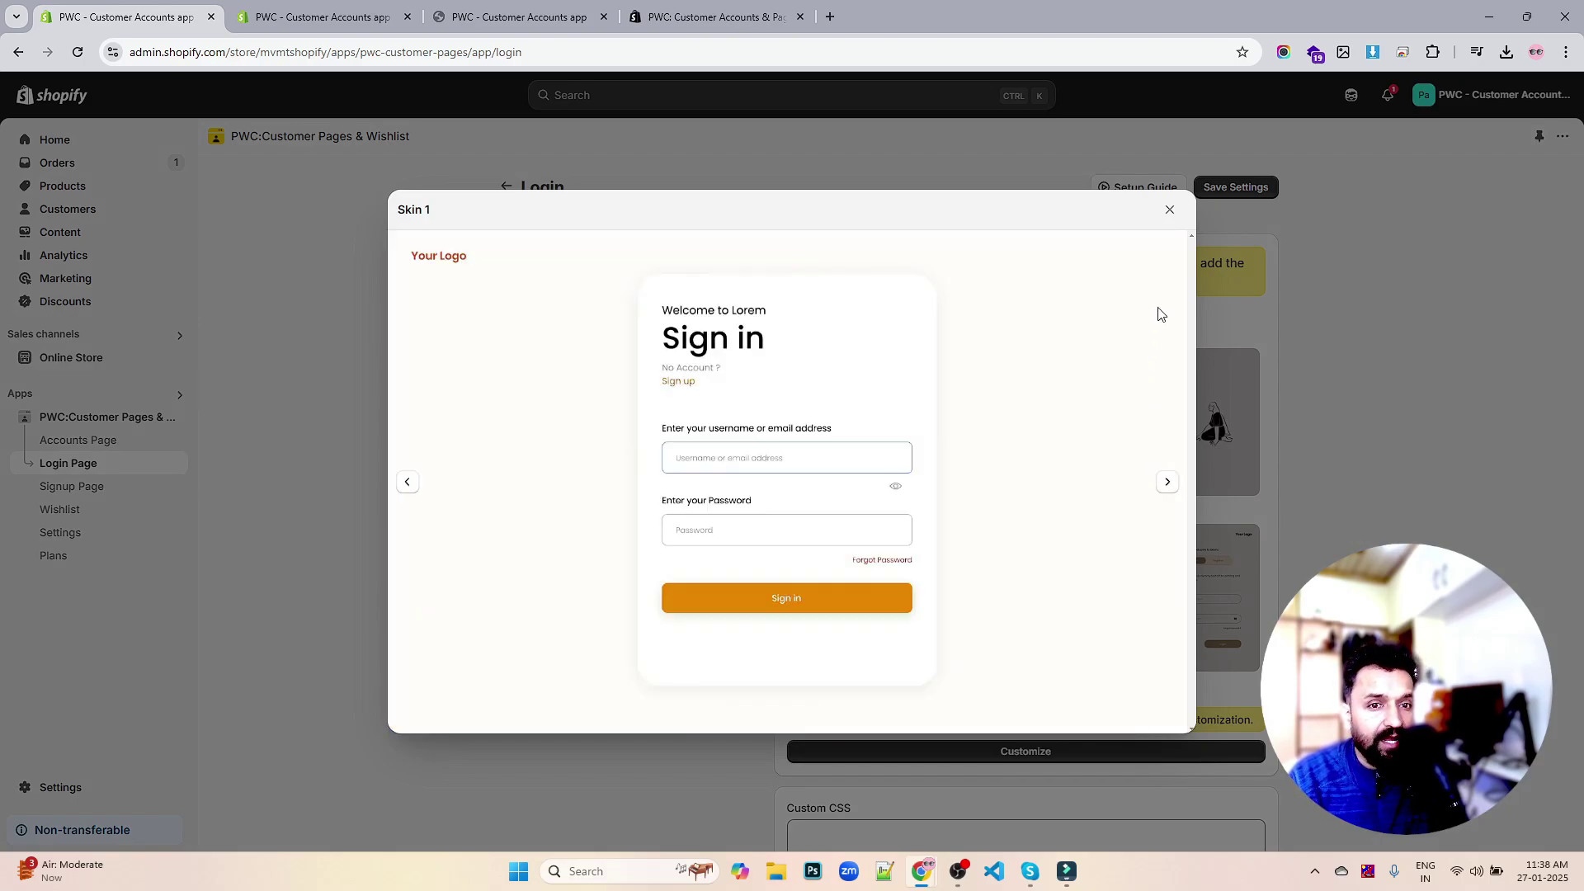
pyautogui.click(1169, 212)
# - Log the customer out of the storefront and open the store's default login page
pyautogui.click(539, 17)
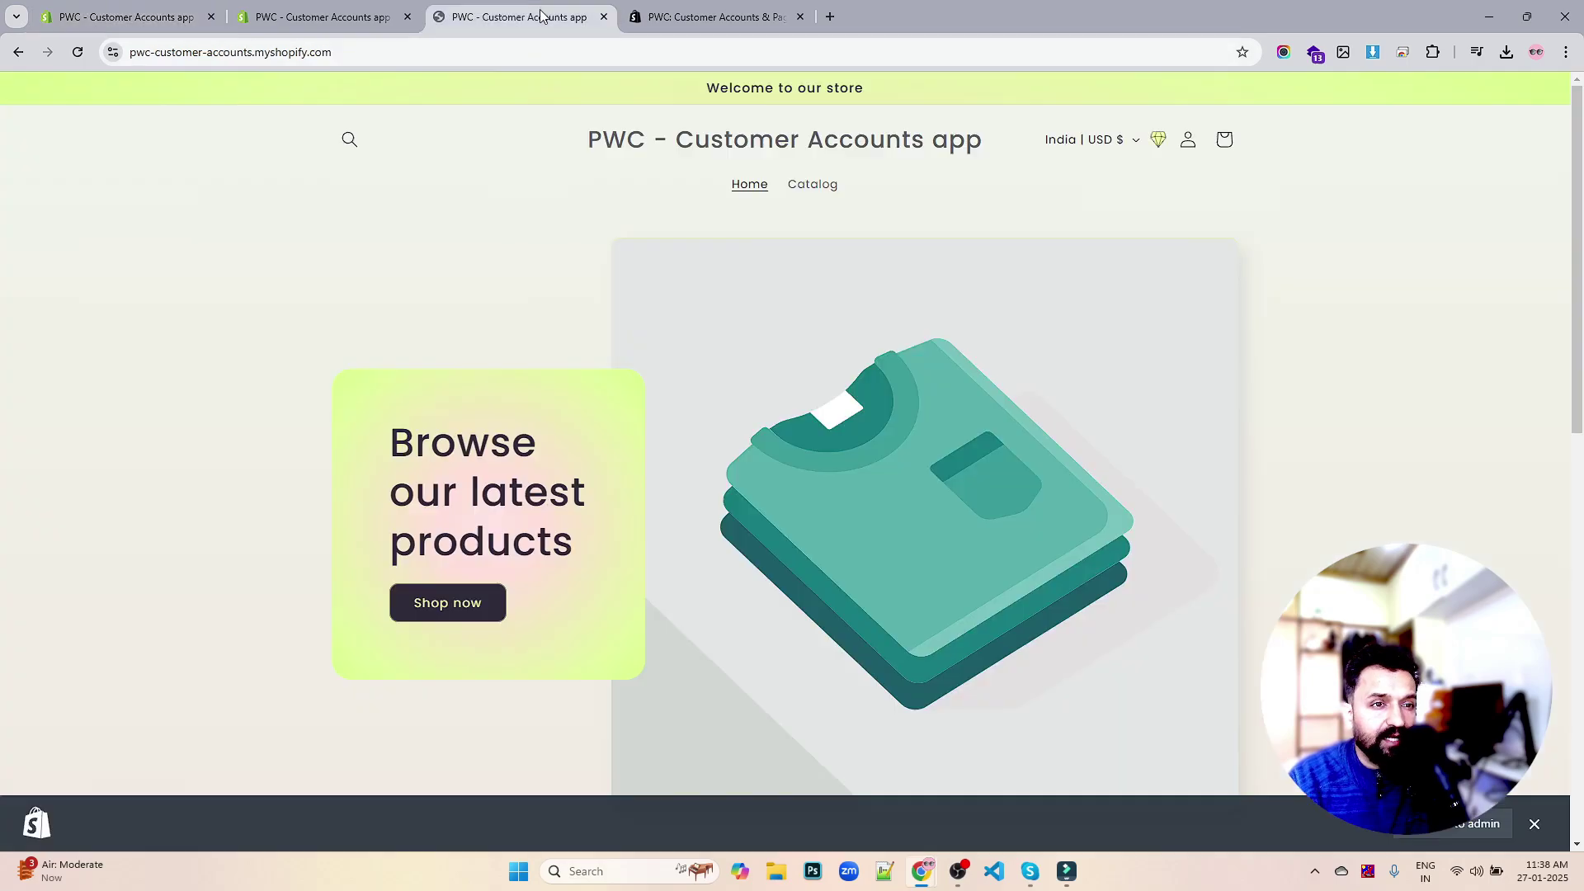
pyautogui.click(1188, 149)
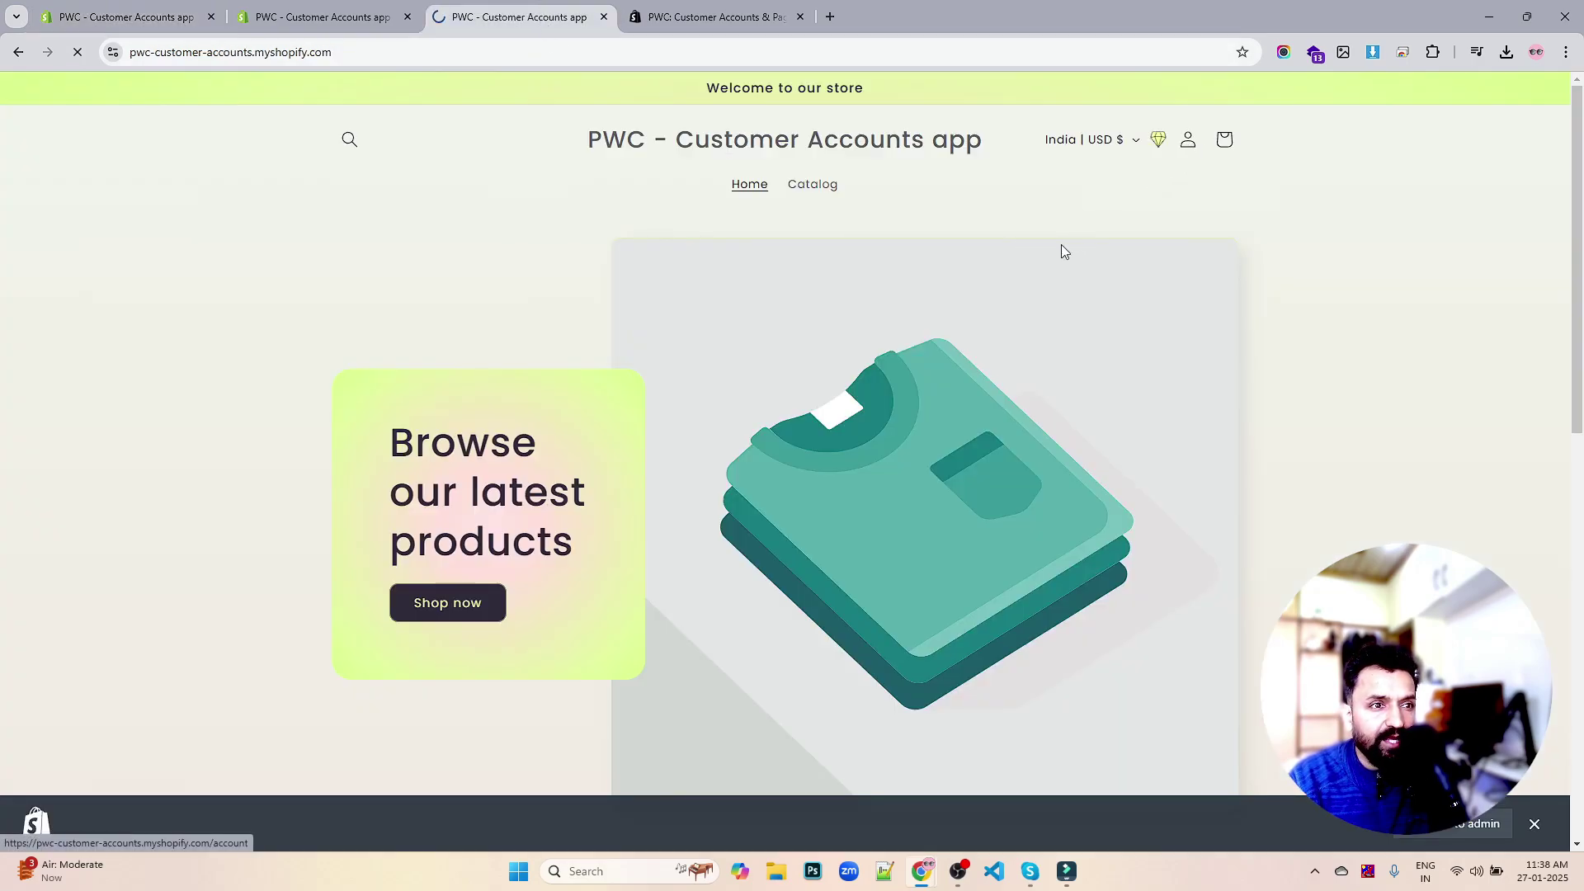
pyautogui.scroll(-4, 990, 270)
pyautogui.scroll(-3, 616, 458)
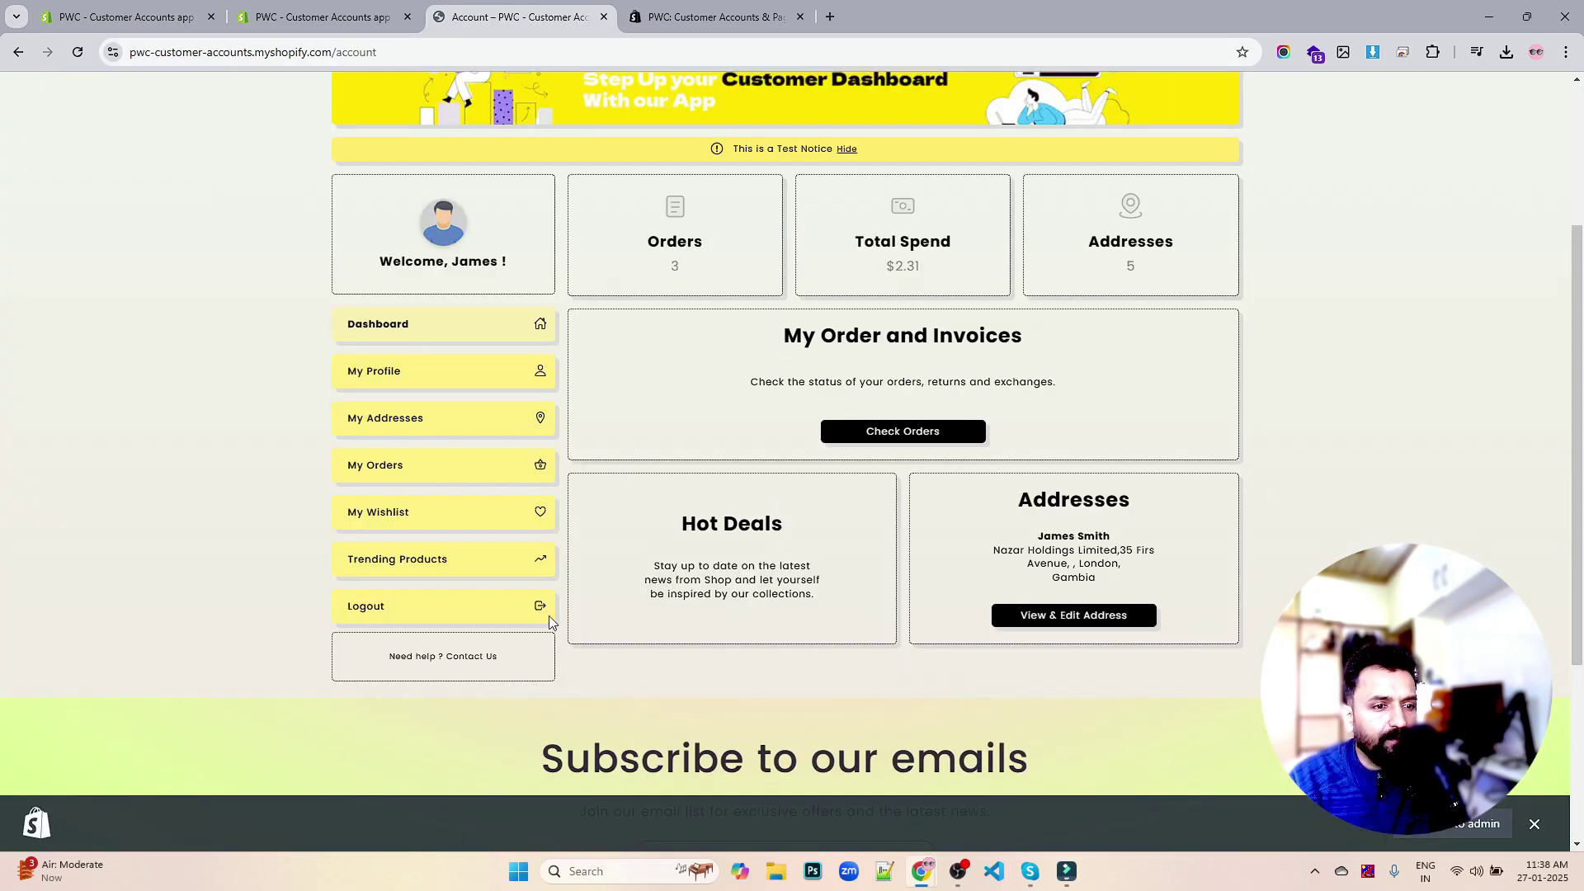
pyautogui.click(391, 618)
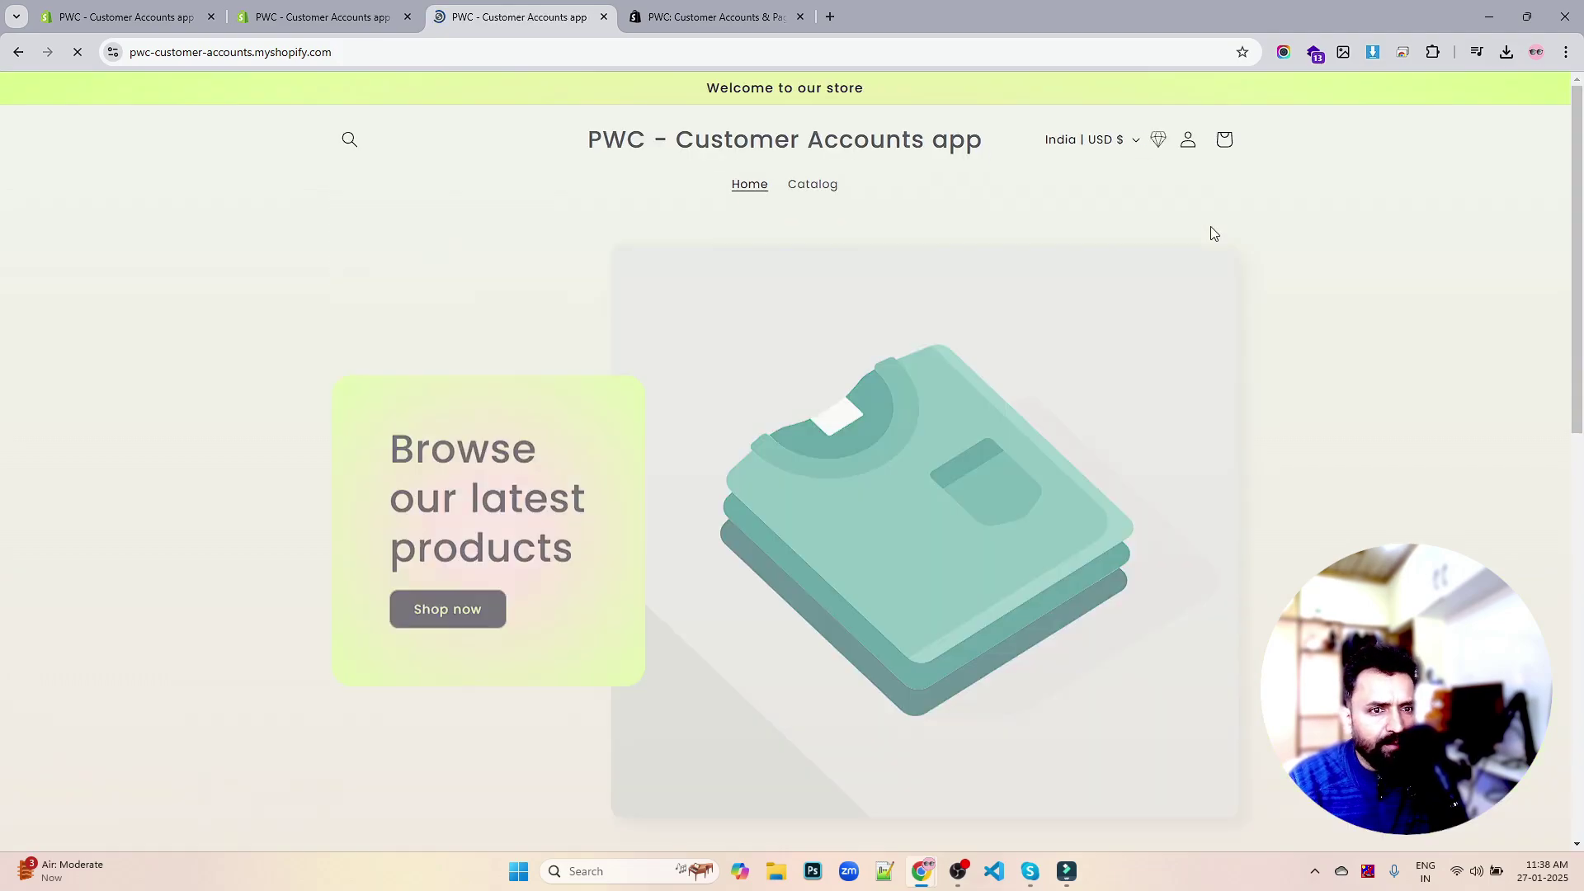
pyautogui.click(1187, 145)
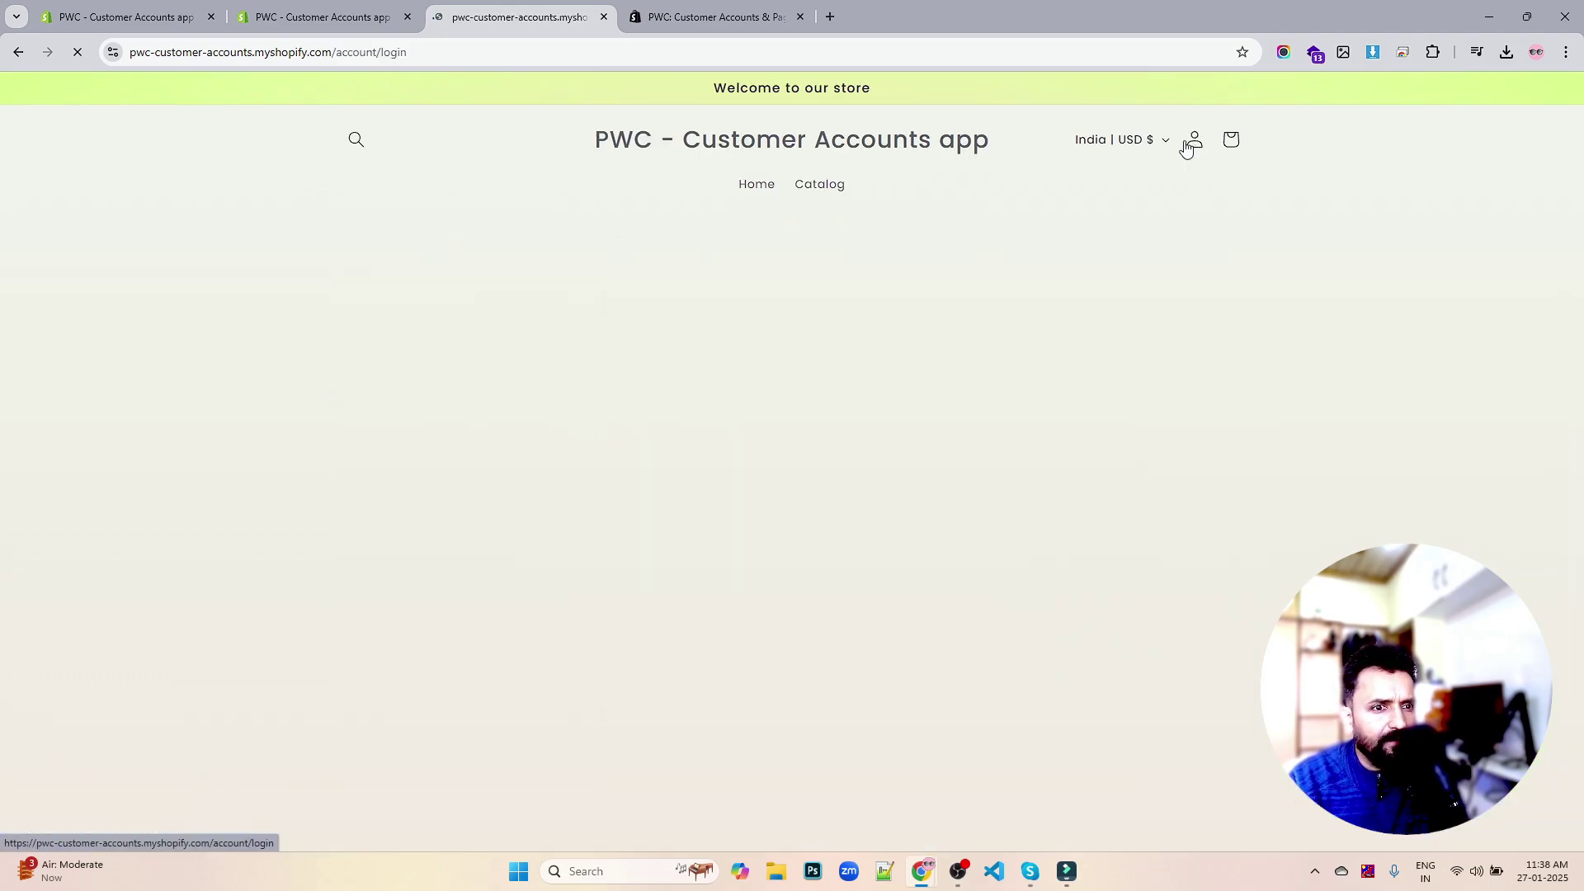
pyautogui.click(297, 29)
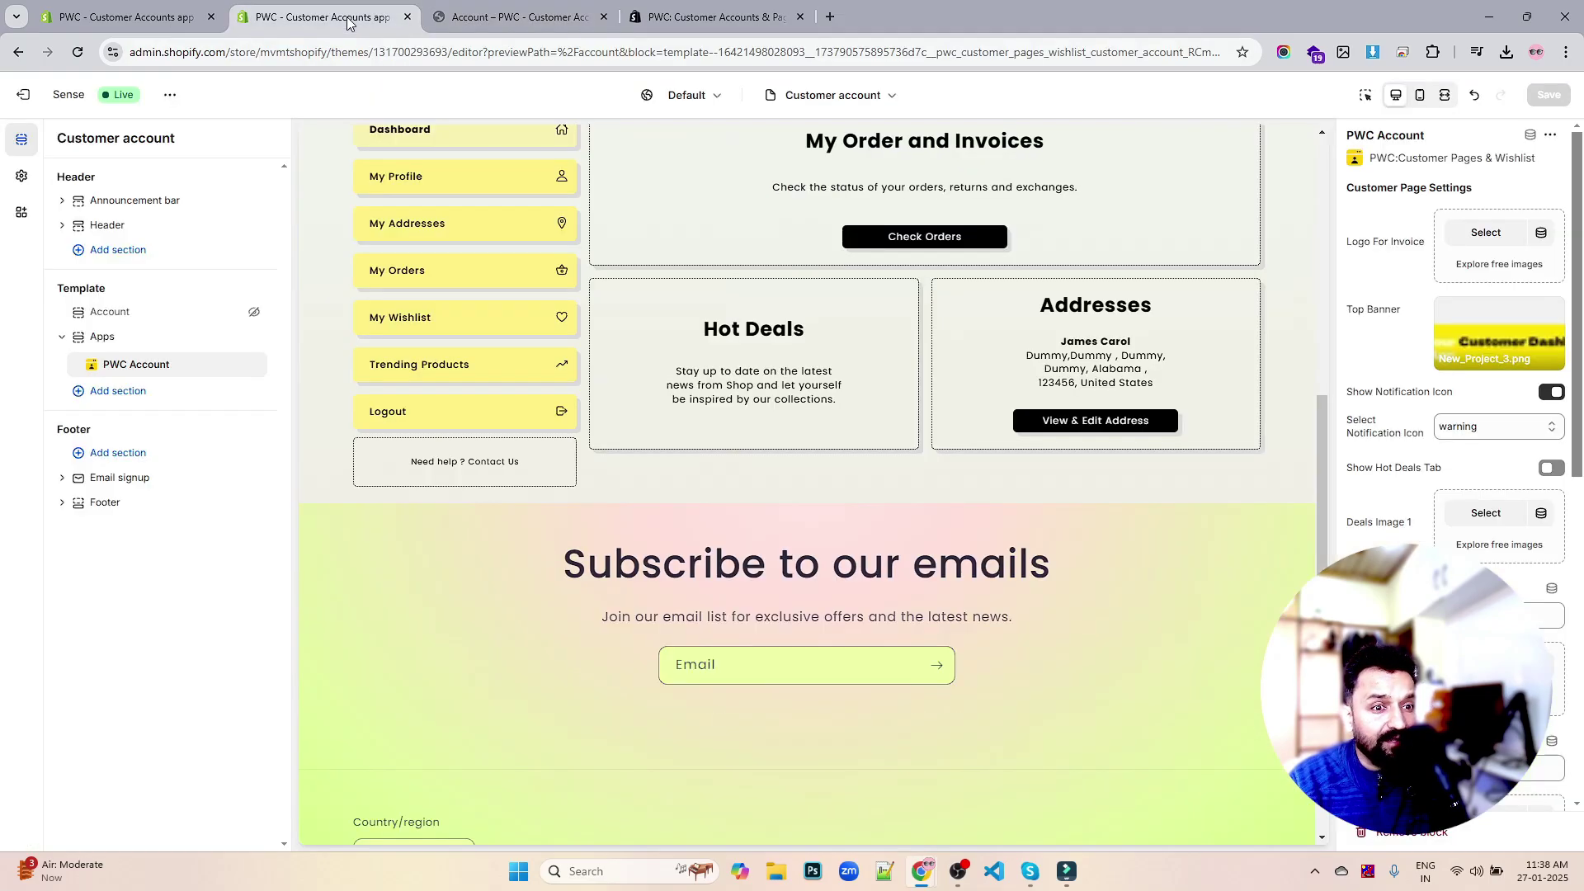
# - Exit the theme editor and reload the storefront login page to show the Welcome! login card
pyautogui.click(23, 94)
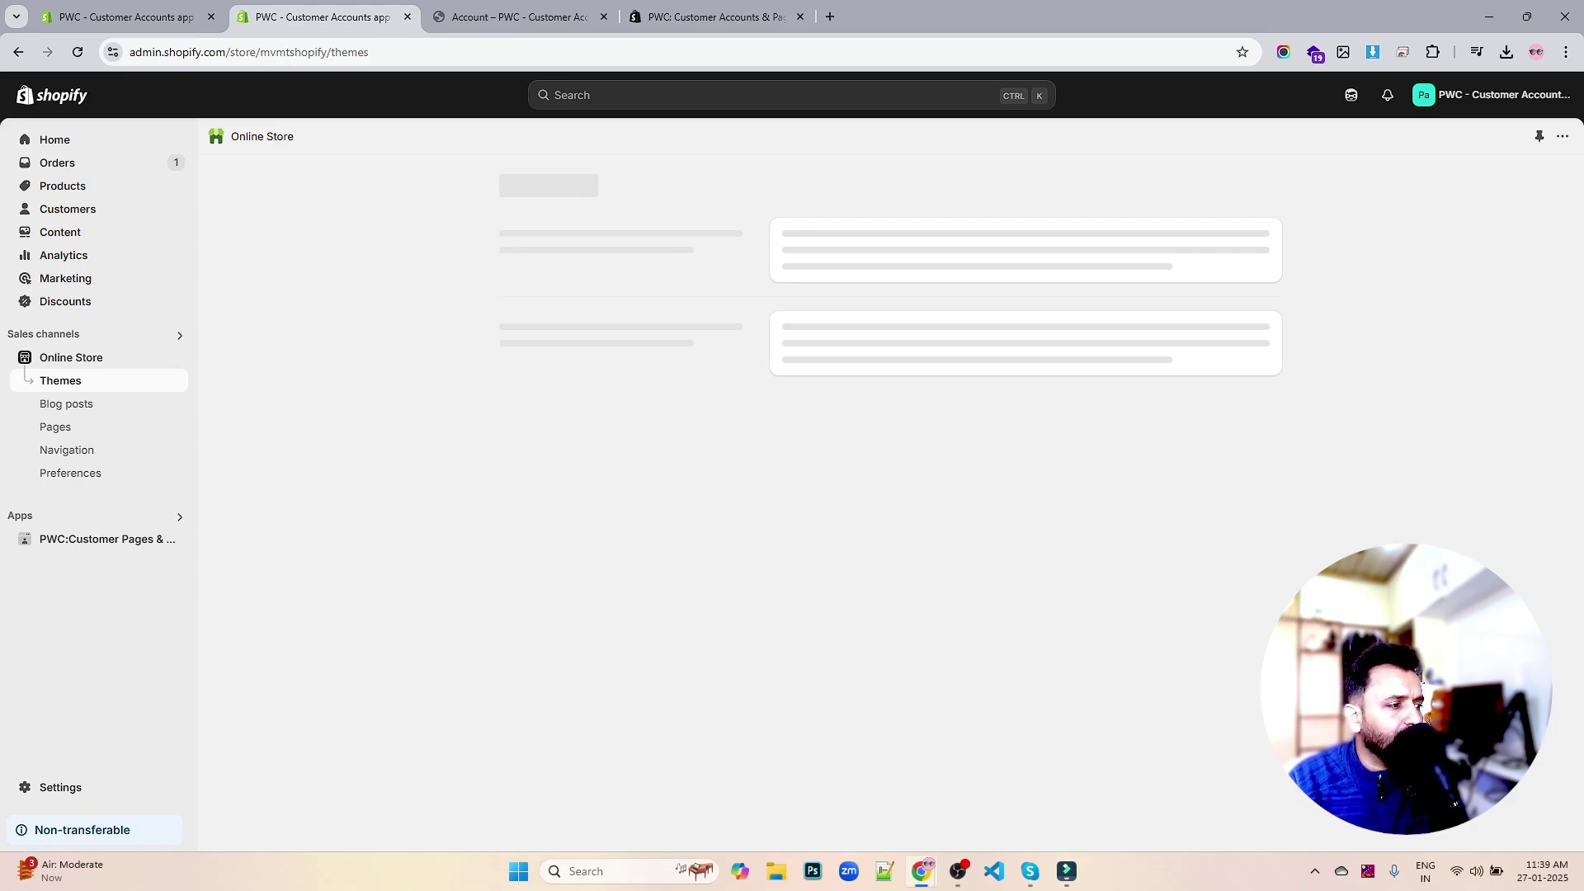
pyautogui.hotkey('alt', 'Tab')
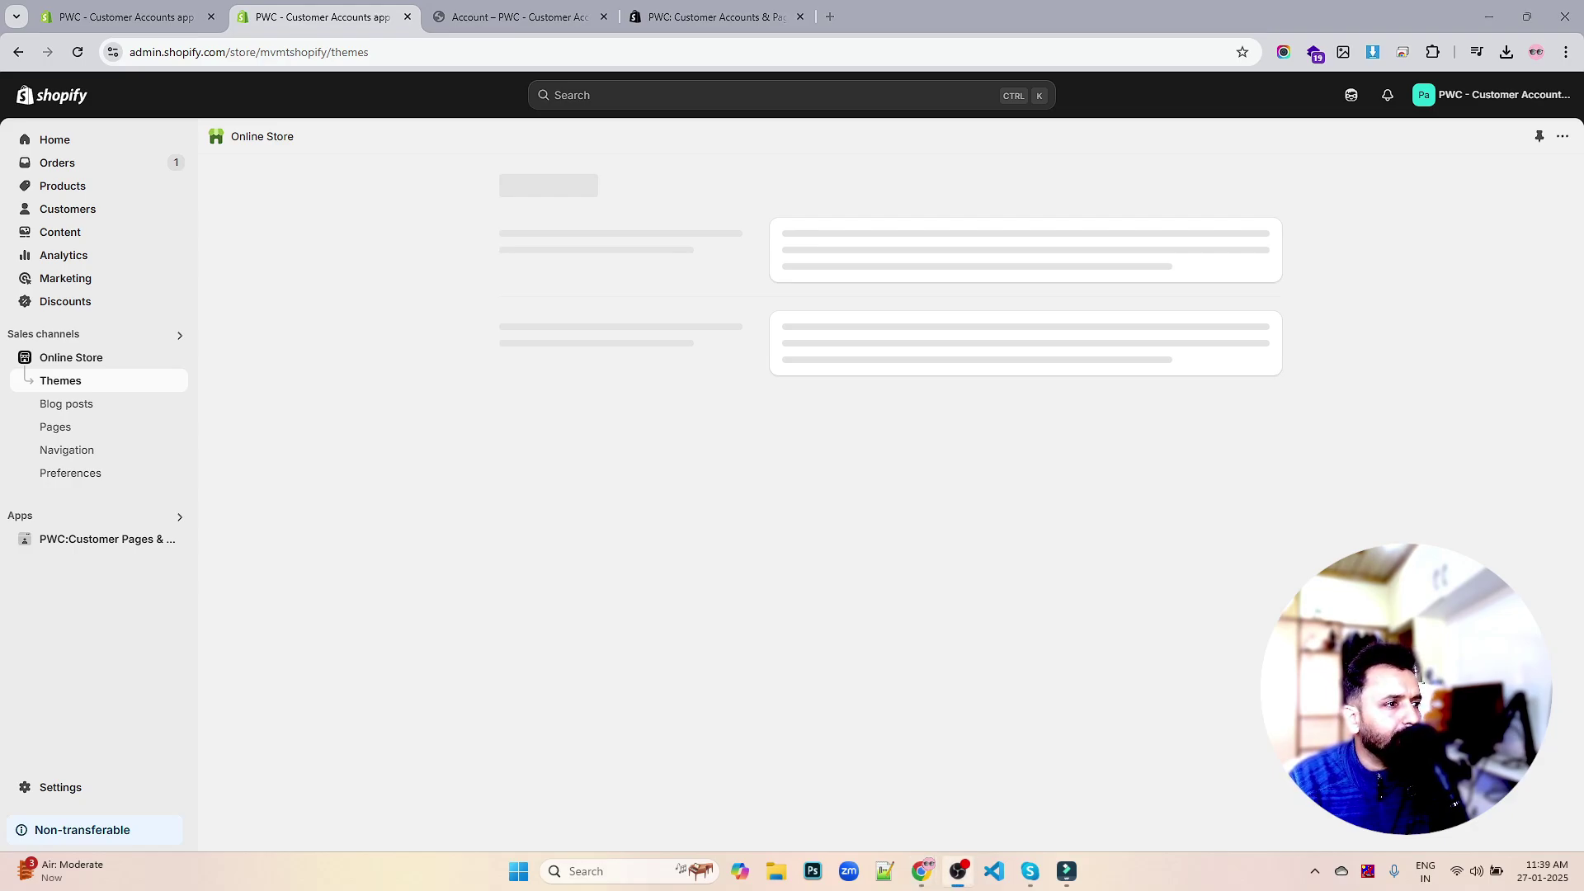
pyautogui.click(512, 16)
pyautogui.click(78, 52)
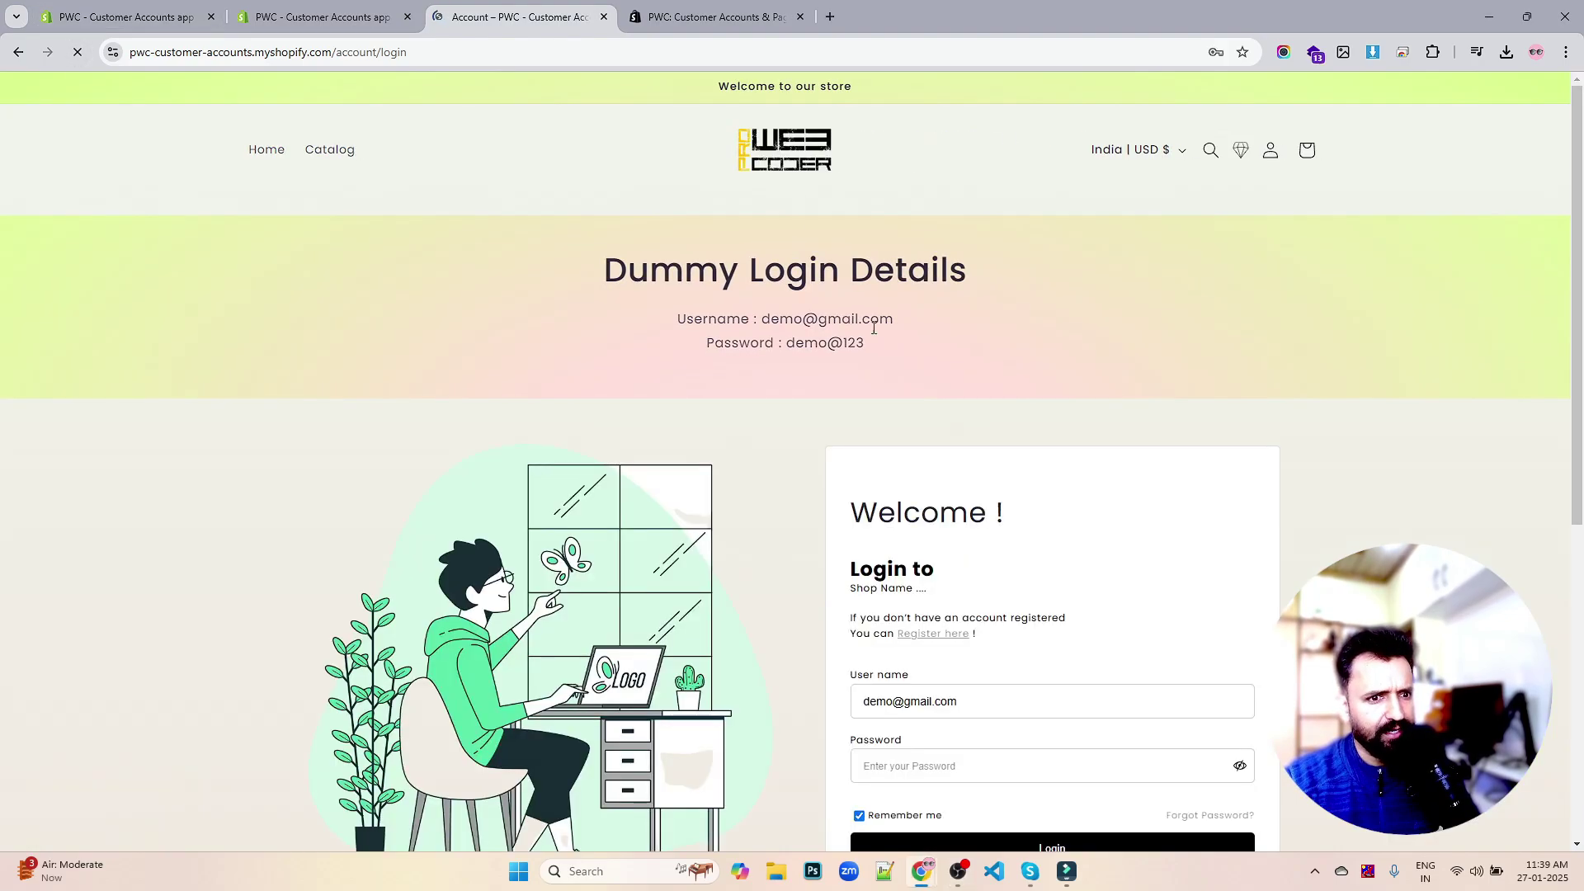
# - Autofill the saved password into the Welcome! sign-in form after entering the Windows Security PIN
pyautogui.scroll(-2, 874, 328)
pyautogui.scroll(-1, 949, 445)
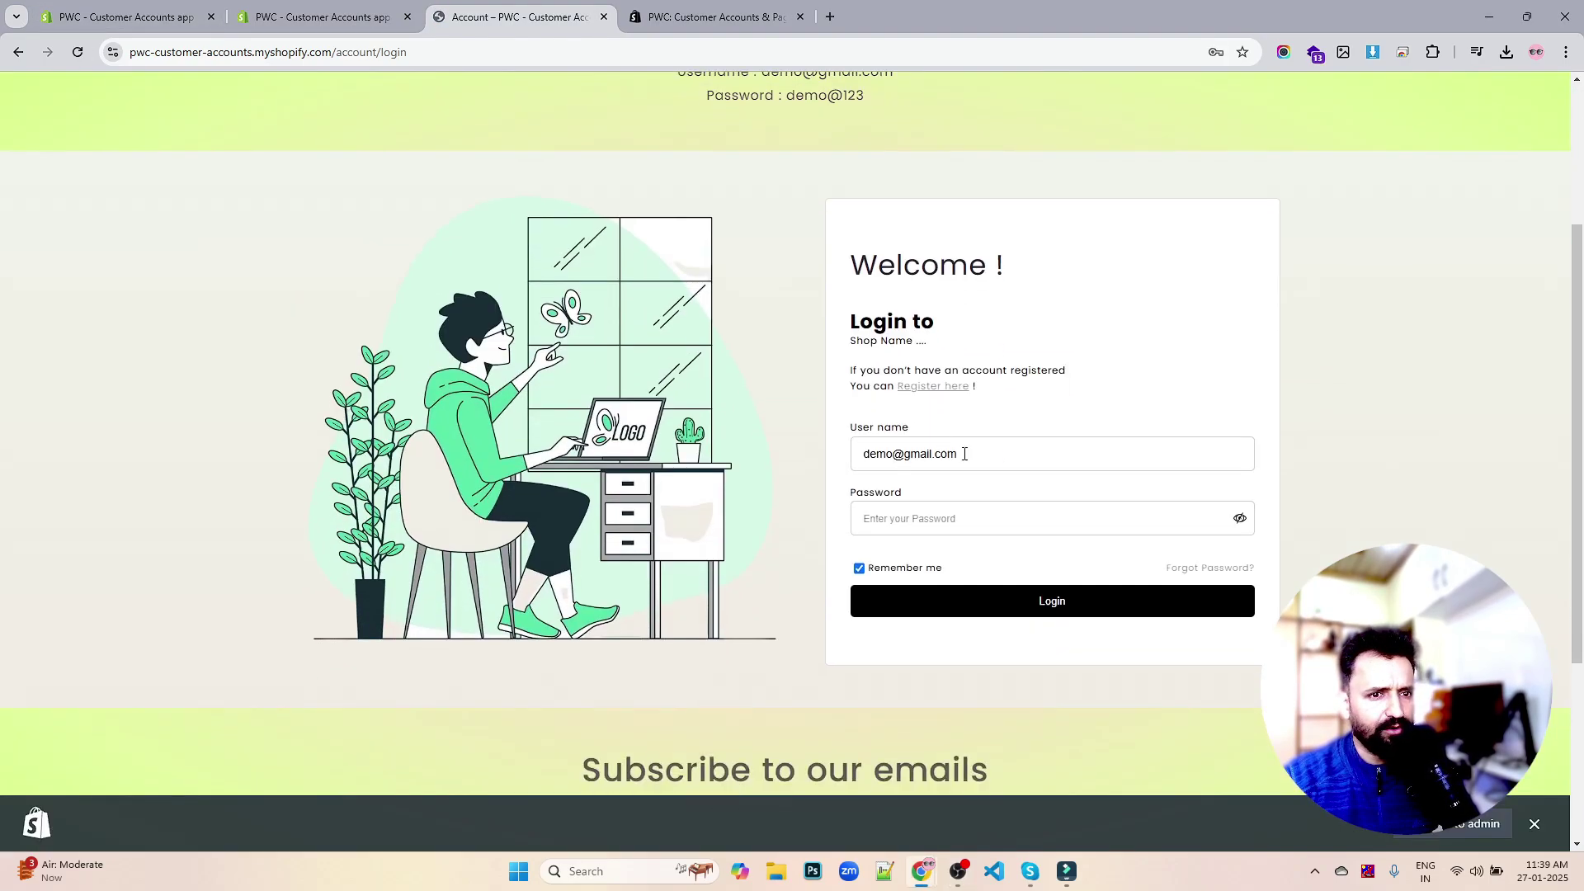
pyautogui.scroll(1, 964, 454)
pyautogui.scroll(-2, 908, 413)
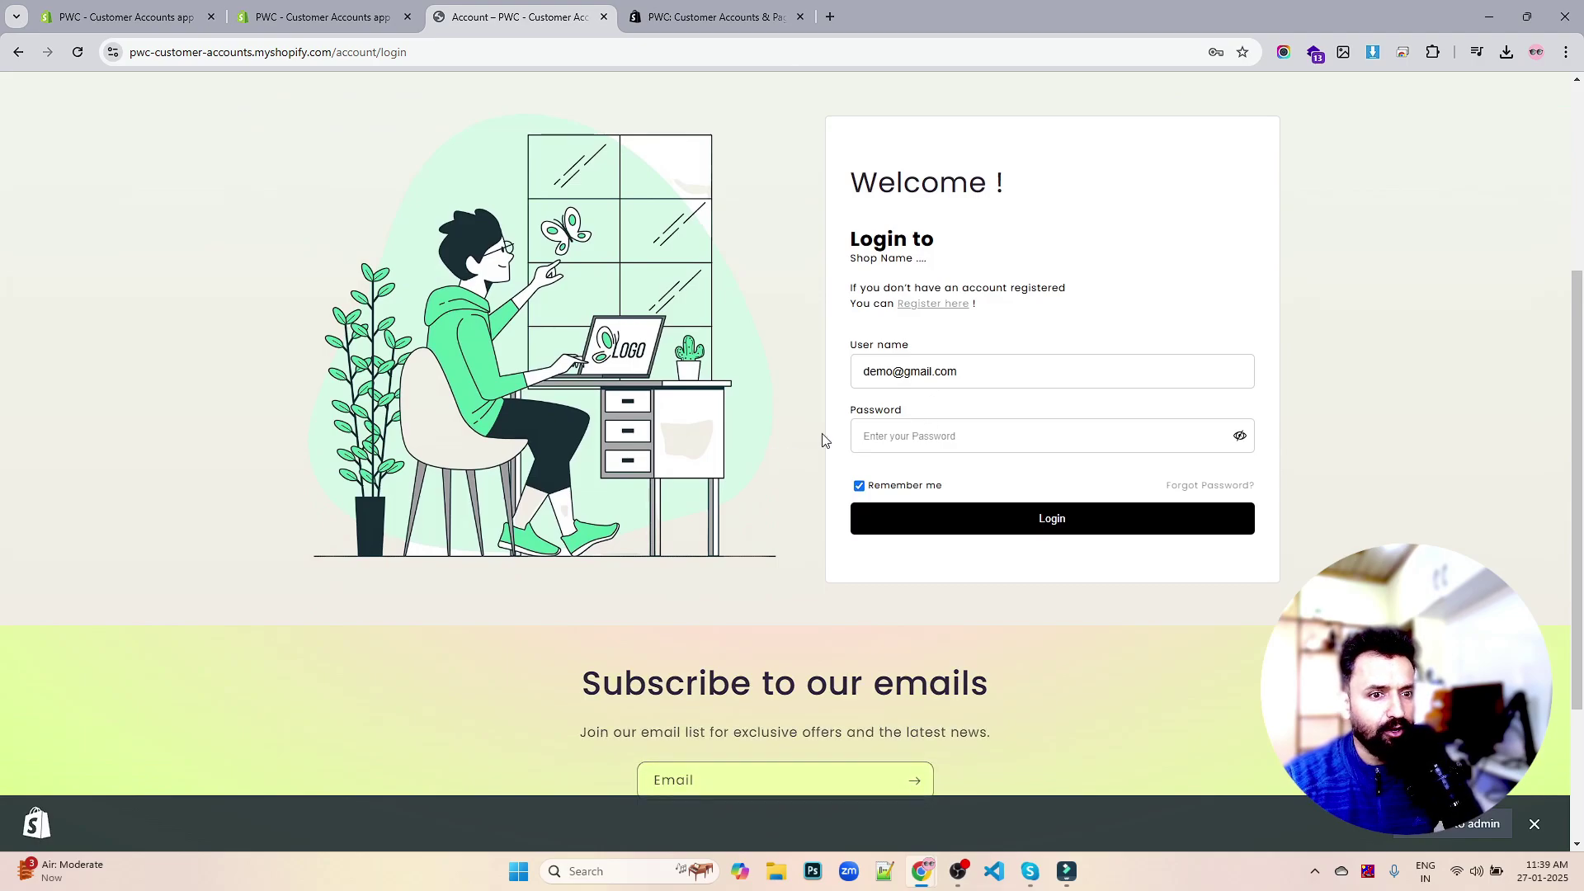
pyautogui.click(1015, 438)
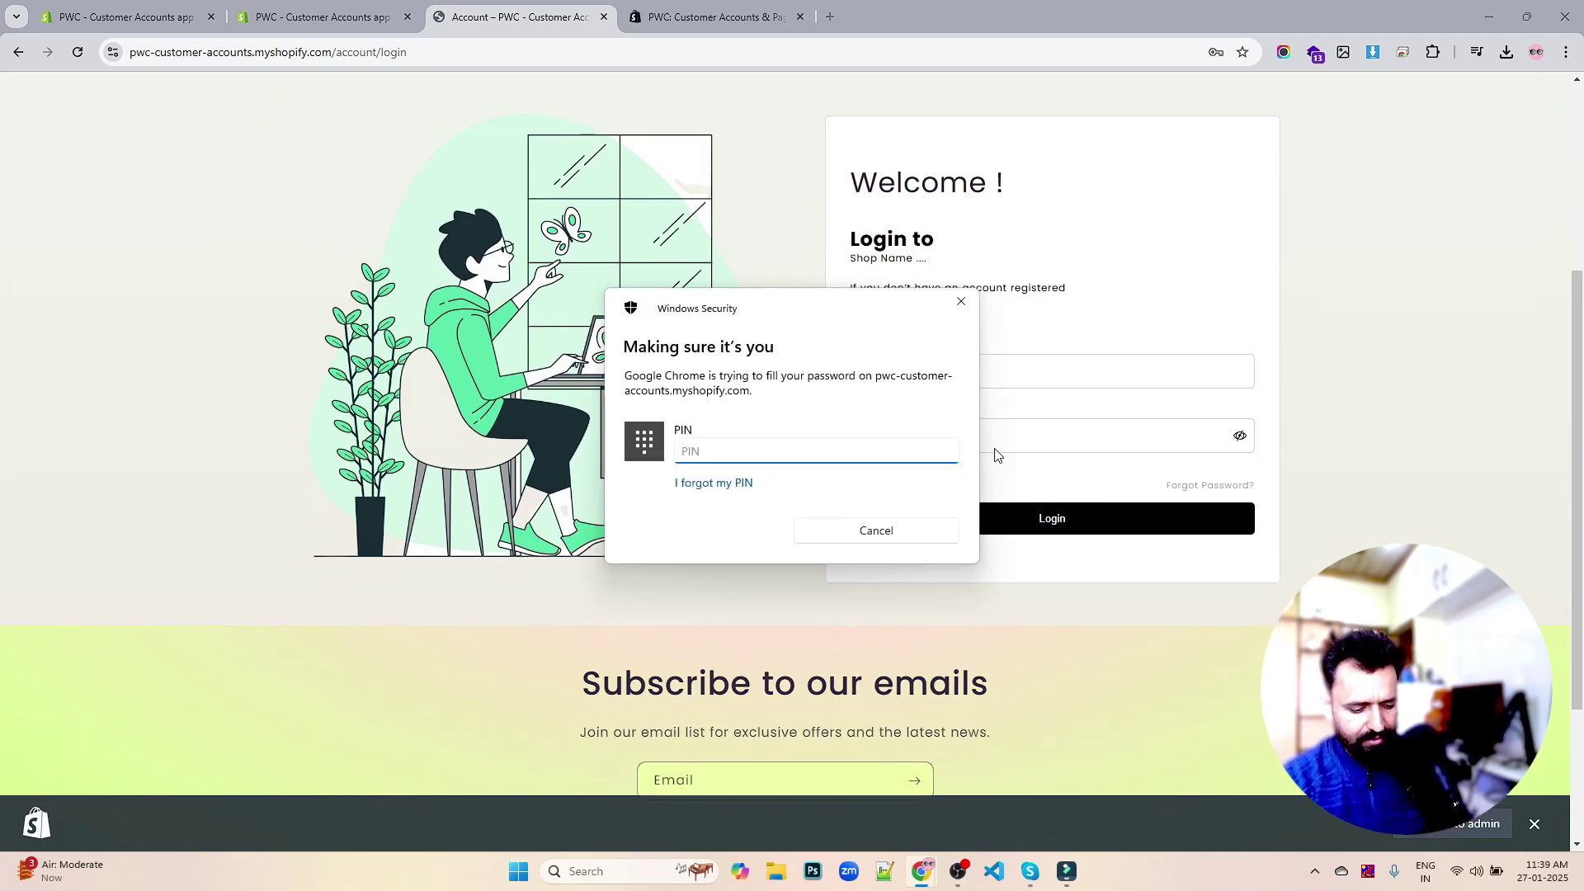
pyautogui.write('•••')
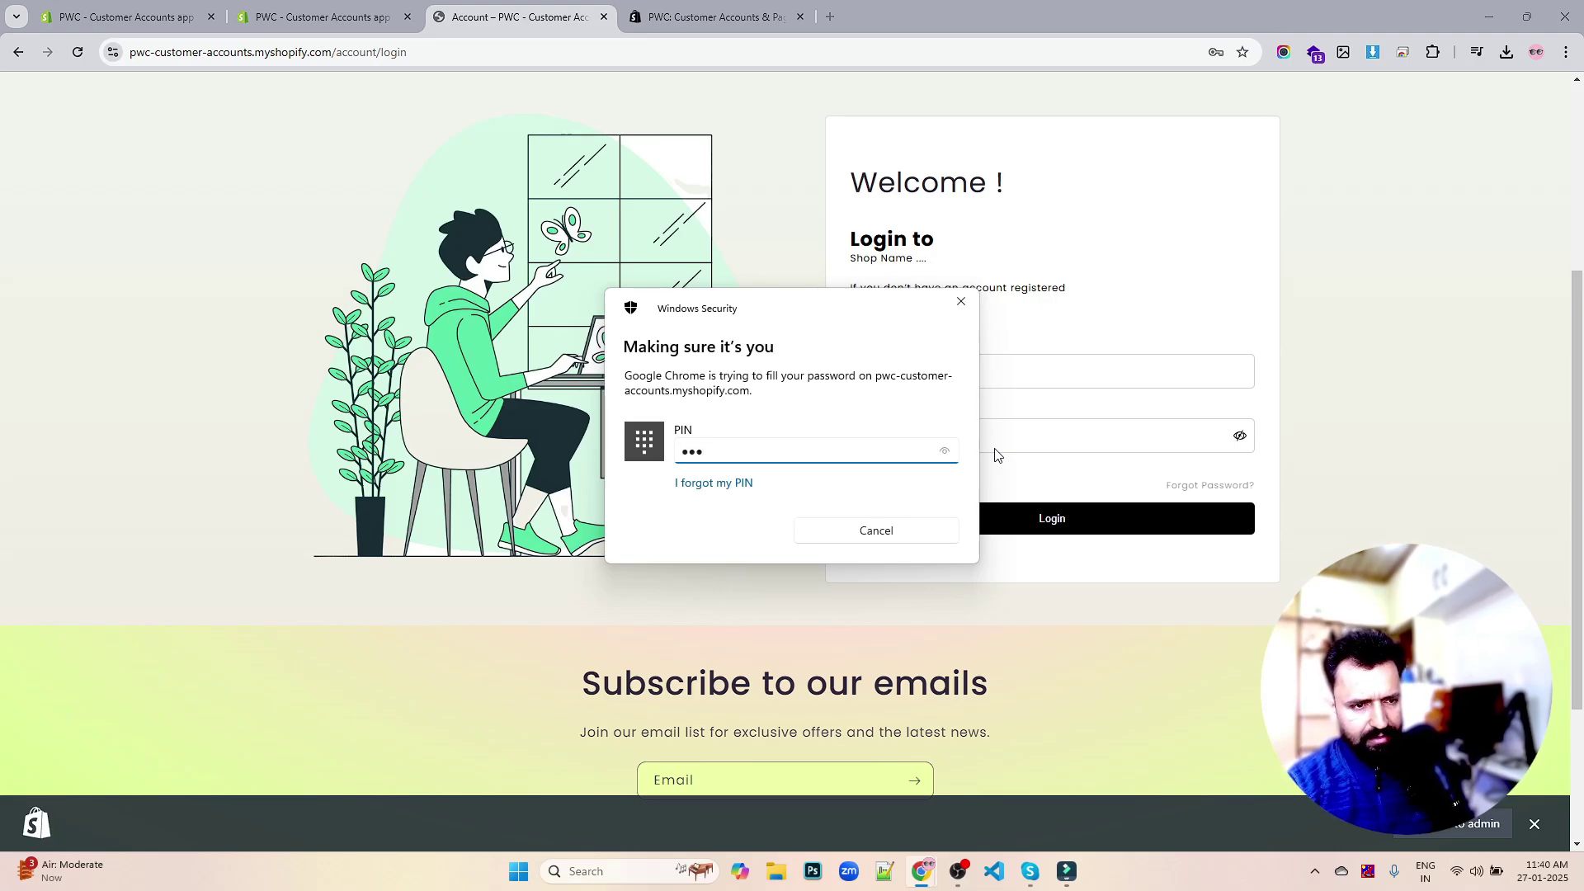
pyautogui.write('•')
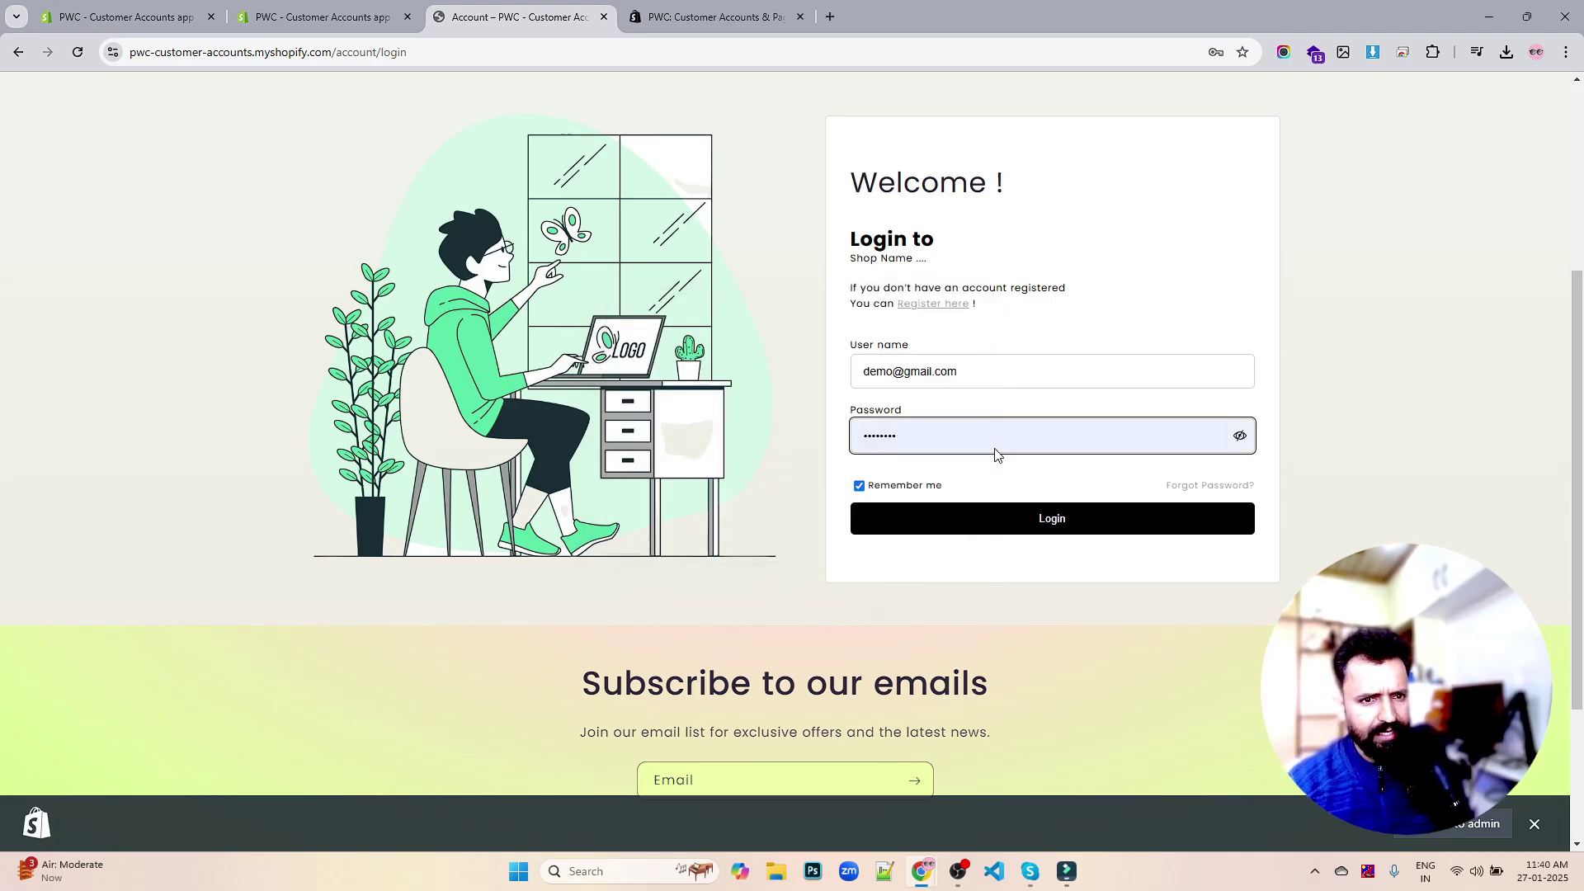
pyautogui.click(1072, 528)
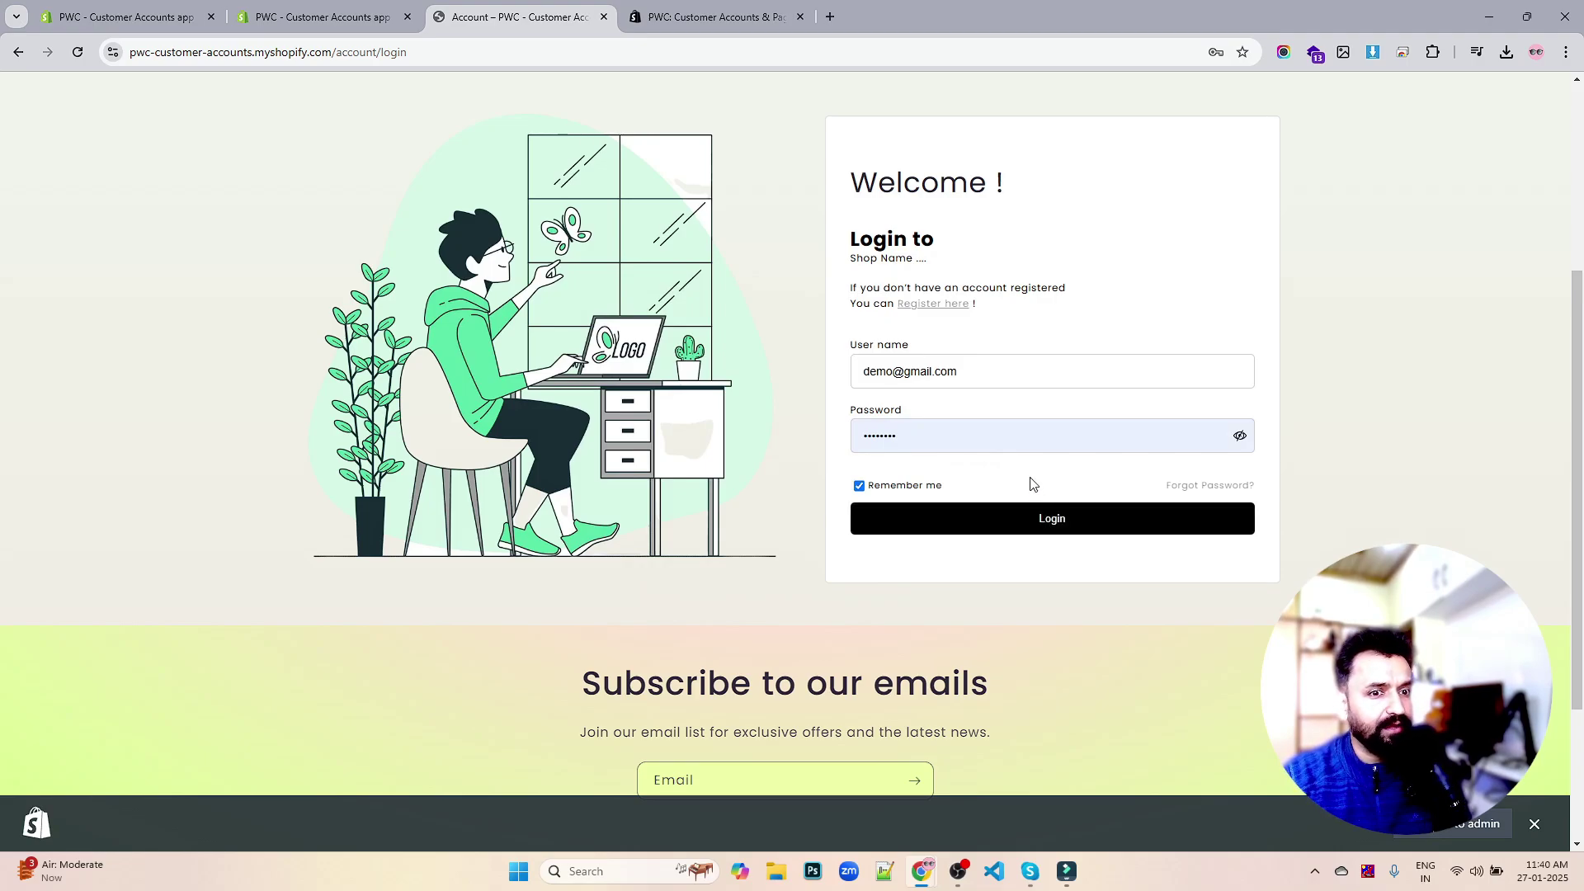
pyautogui.click(1057, 518)
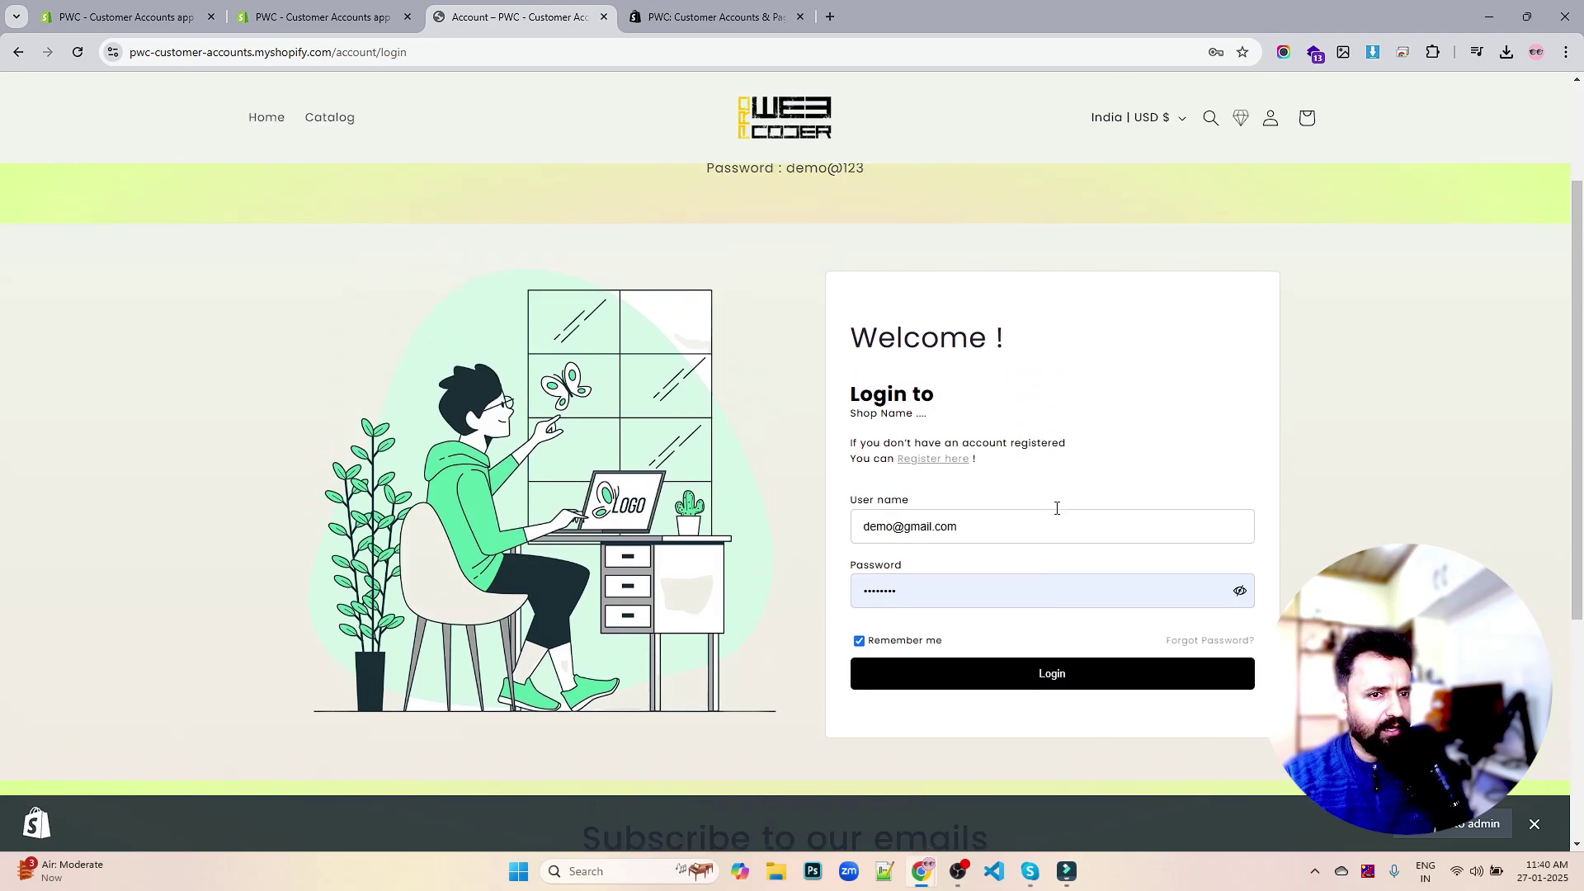
pyautogui.scroll(-3, 1058, 515)
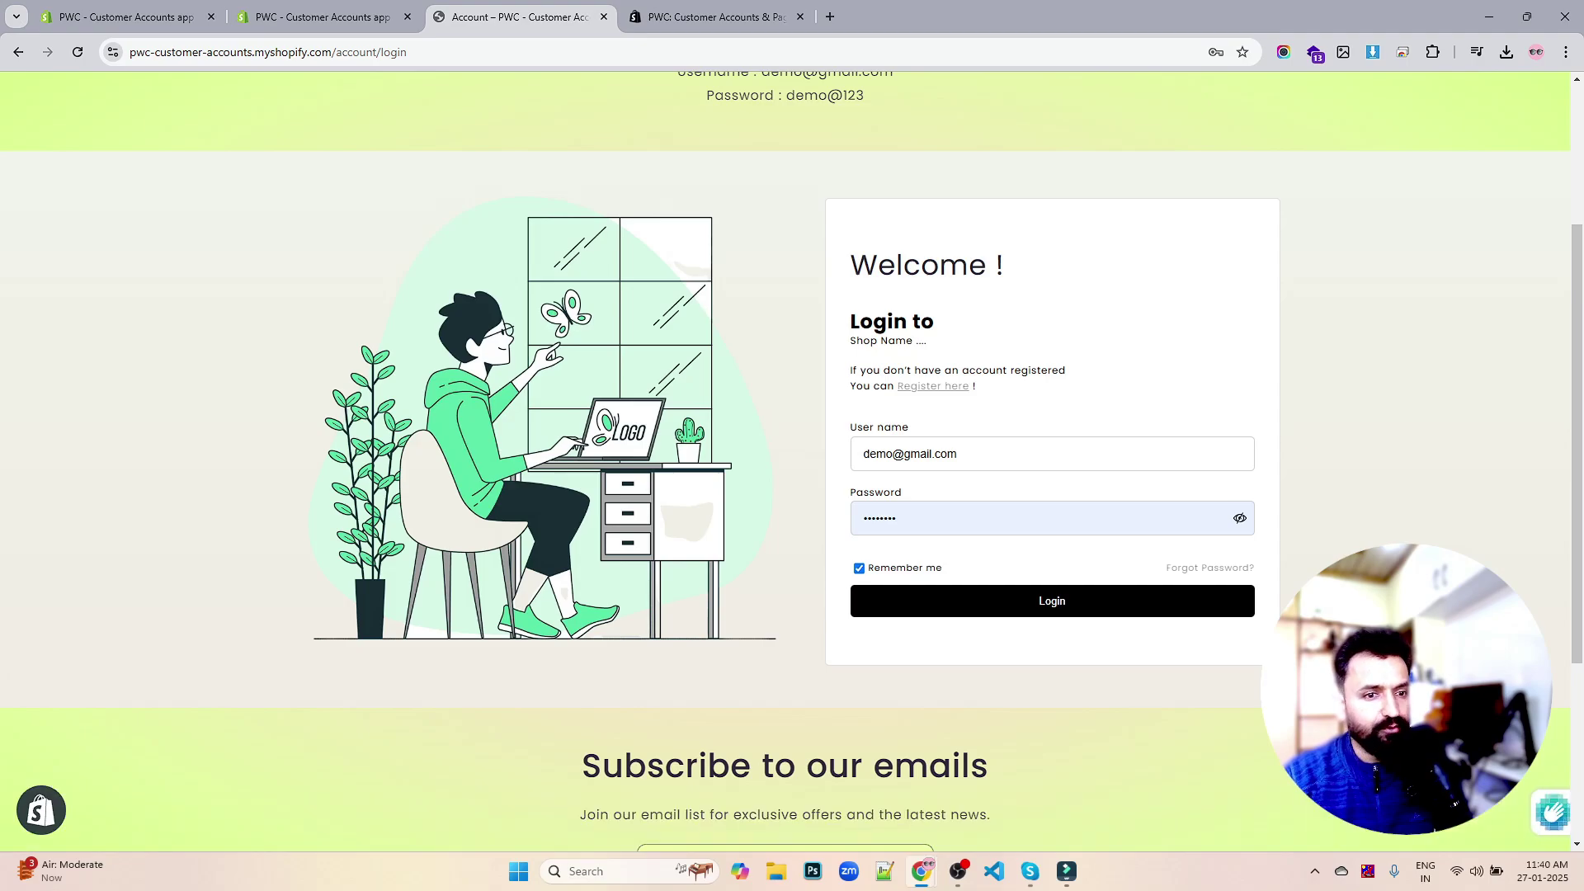
pyautogui.scroll(-1, 1263, 469)
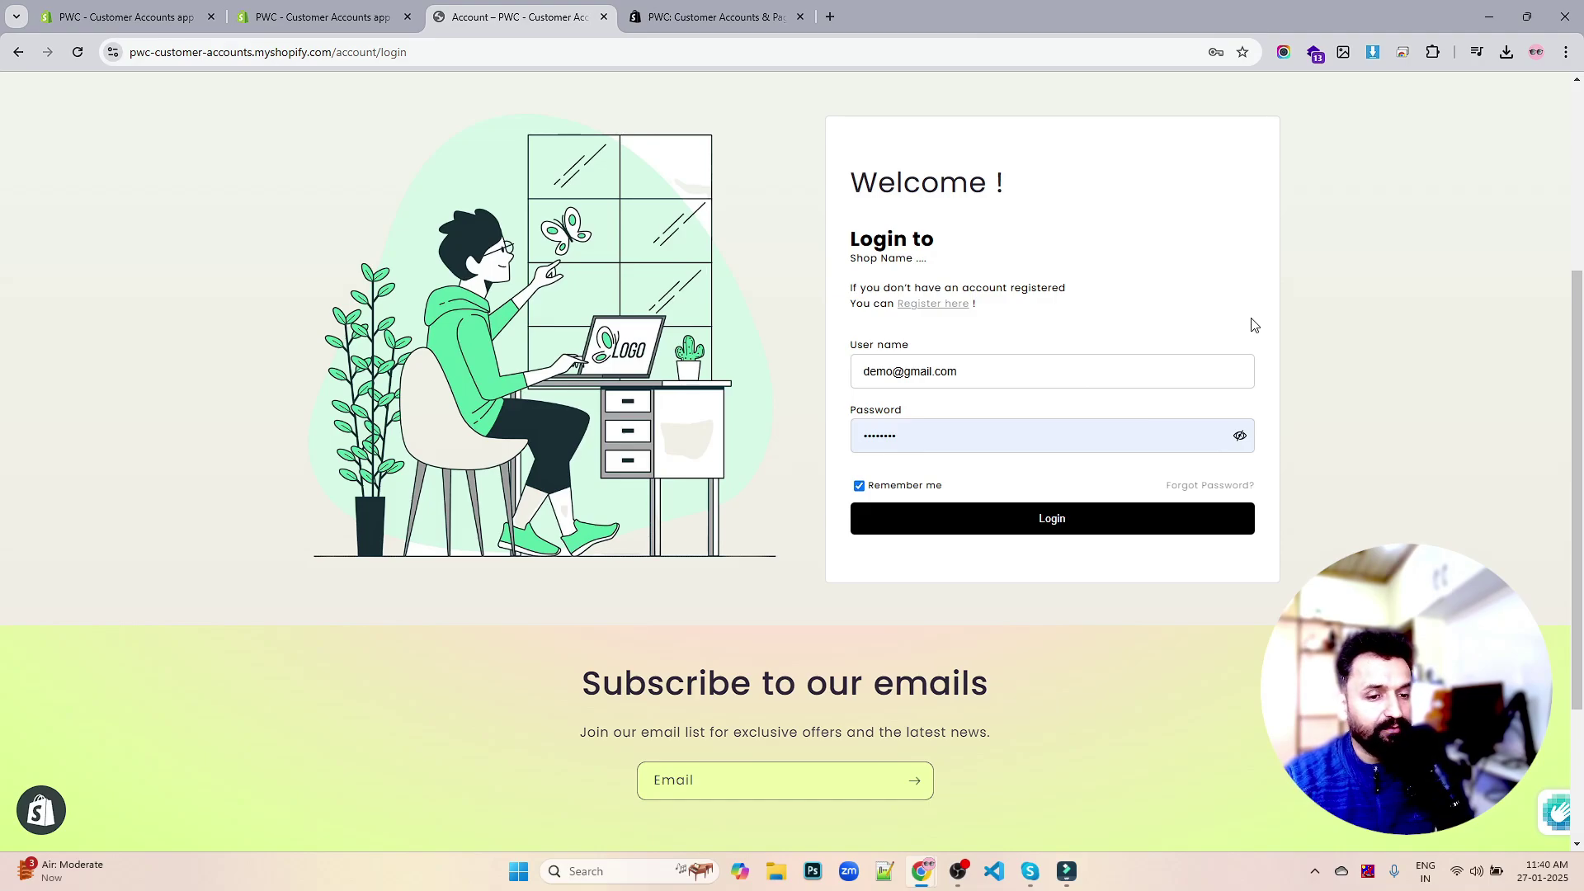
pyautogui.scroll(4, 1229, 357)
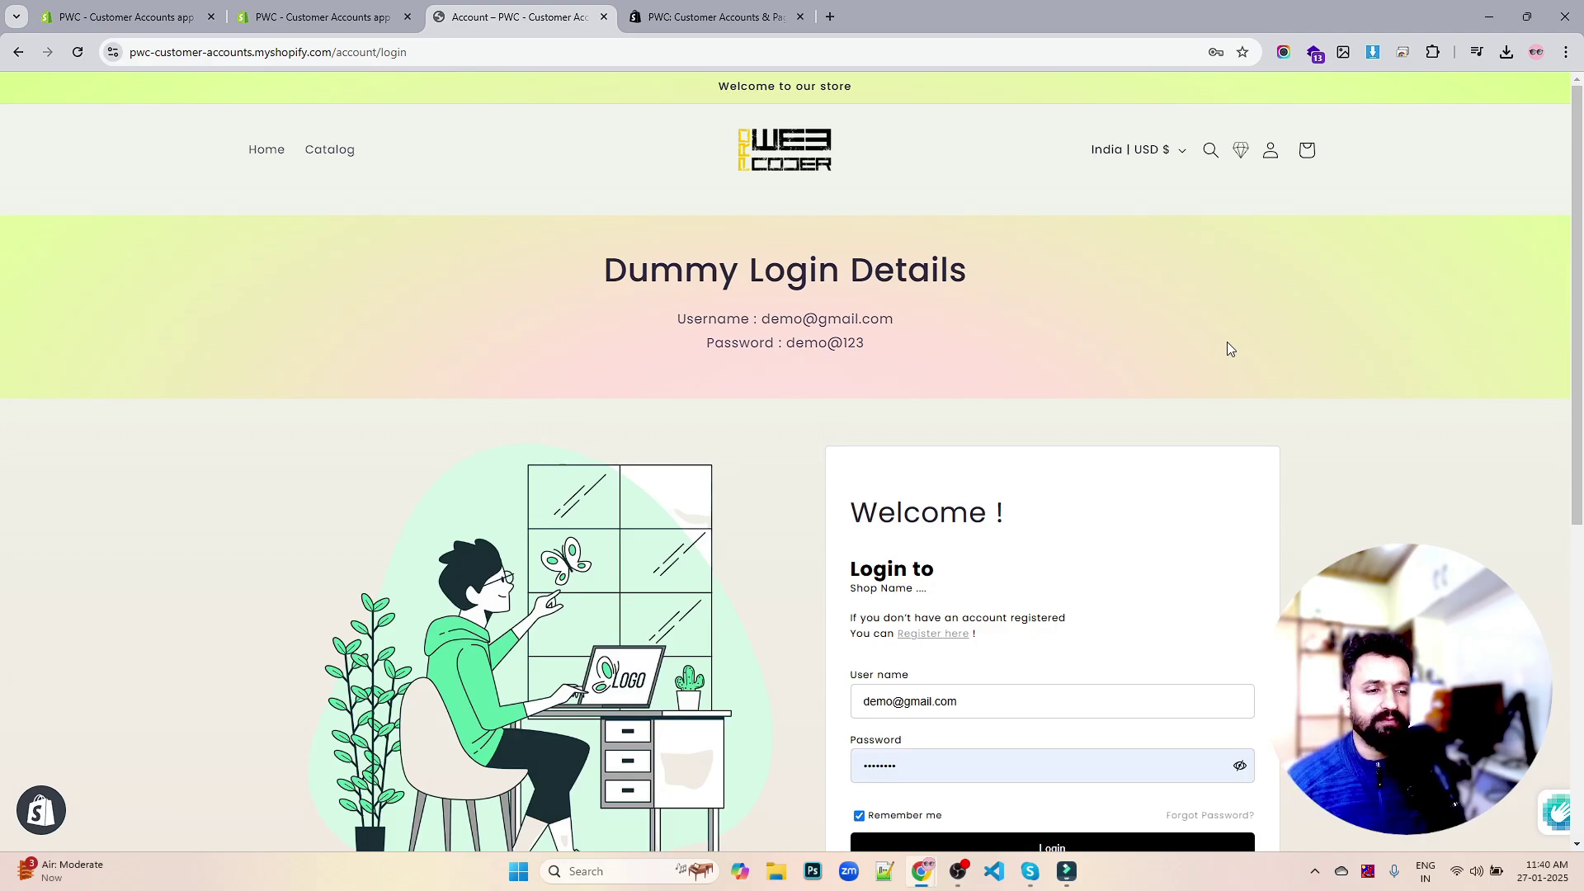
pyautogui.scroll(-2, 1227, 349)
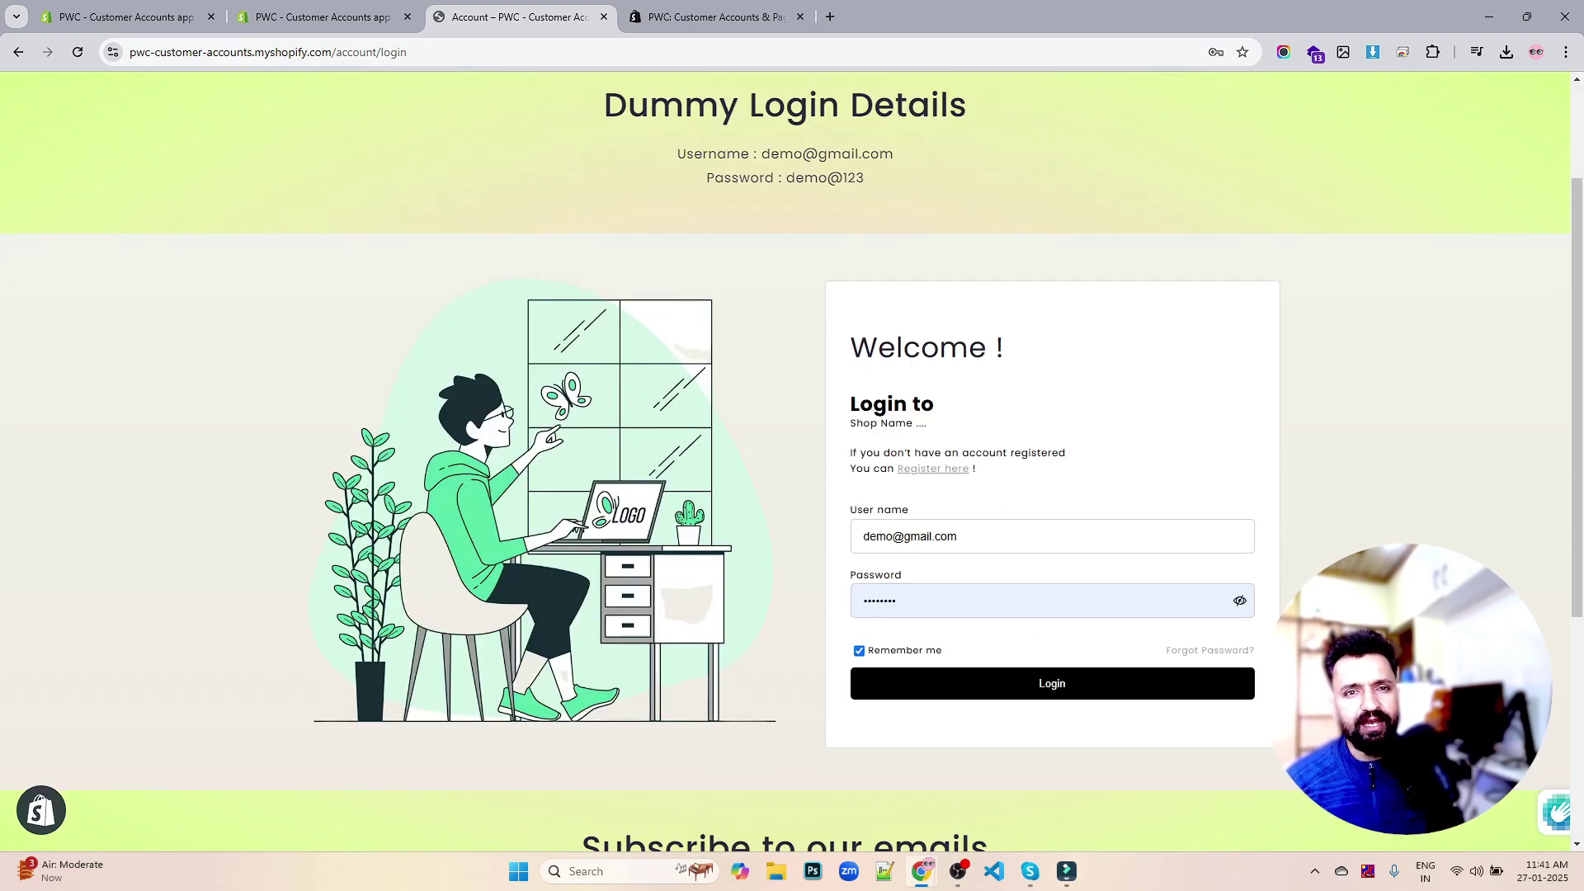